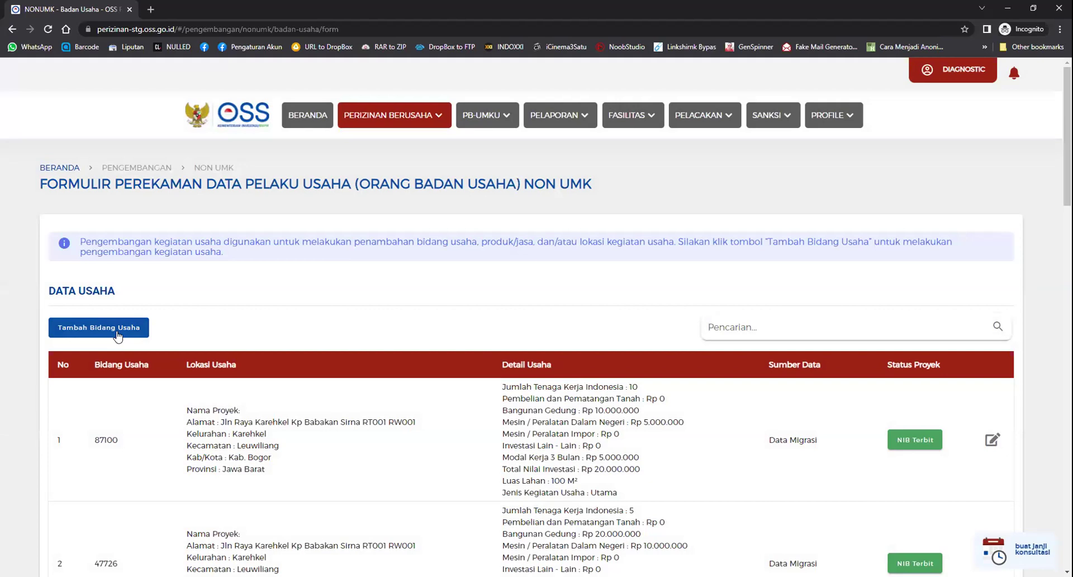
- Add a new business field with activity type Utama and KBLI 53201 - Aktivitas Kurir
{"action": "left_click", "coordinate": [117, 334]}
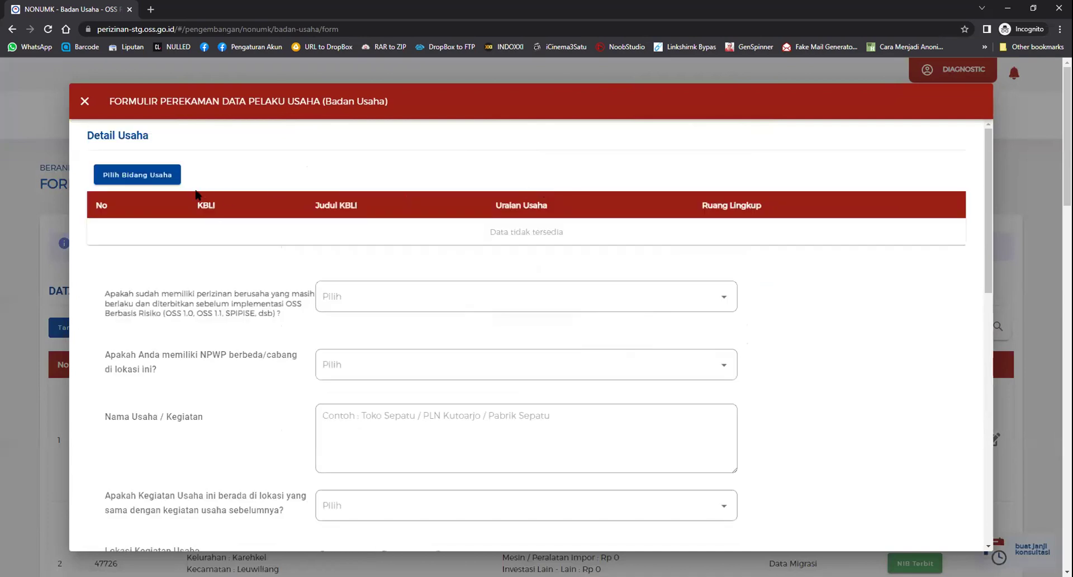
{"action": "left_click", "coordinate": [129, 175]}
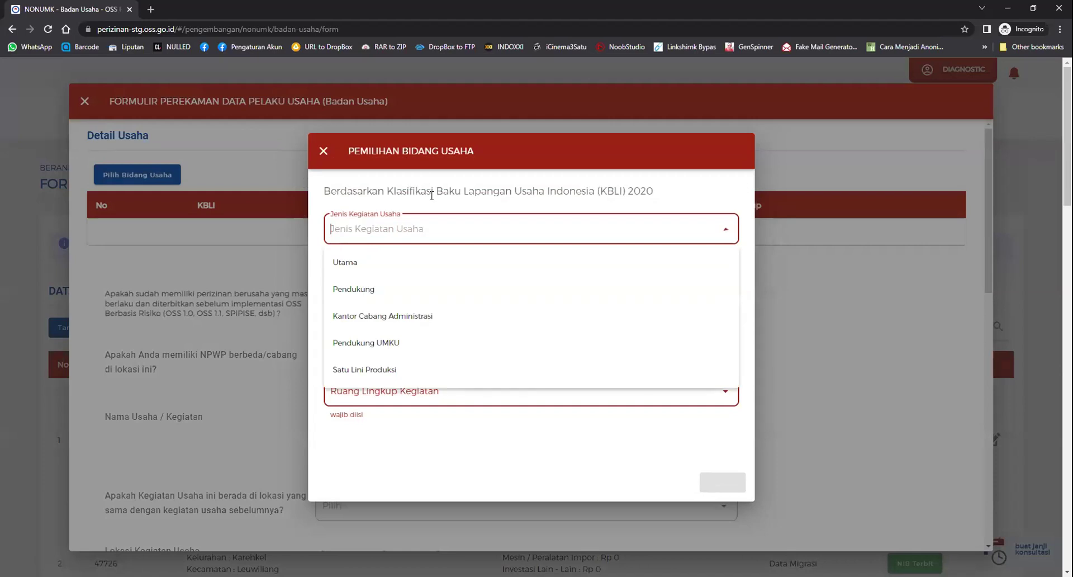
{"action": "left_click", "coordinate": [407, 263]}
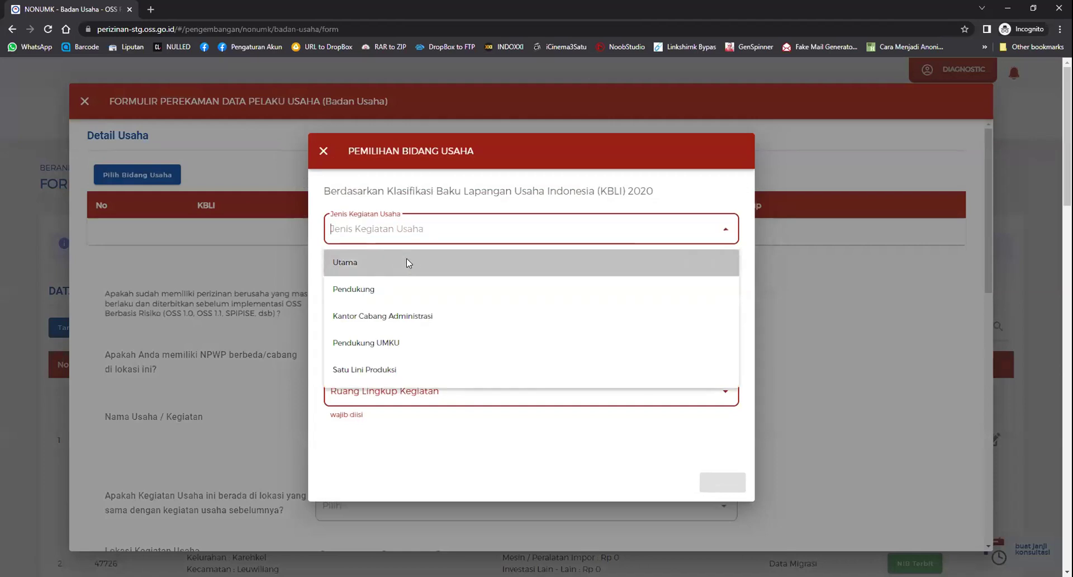
{"action": "left_click", "coordinate": [389, 278]}
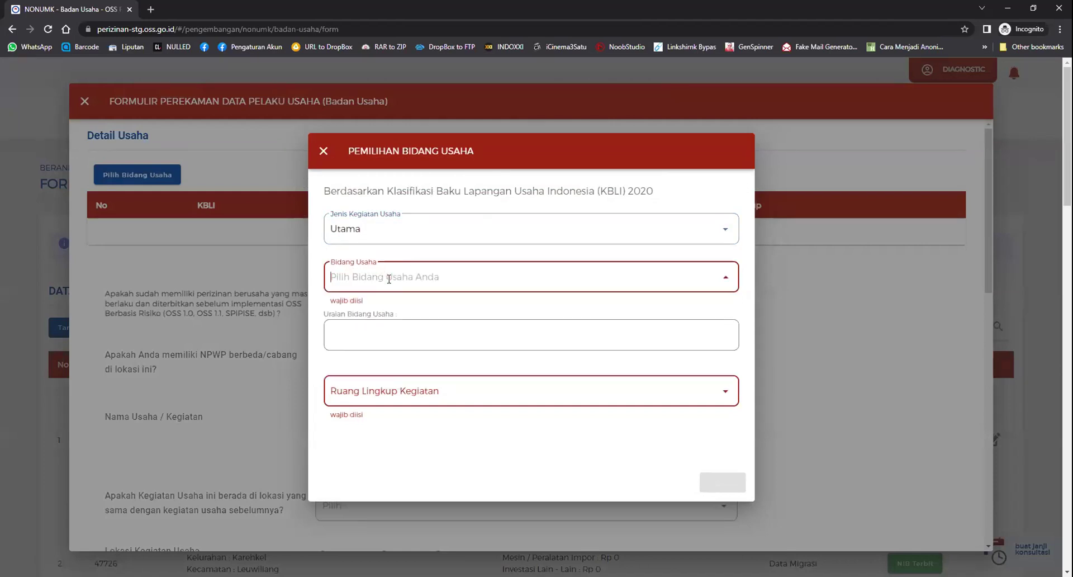
{"action": "type", "text": "53201"}
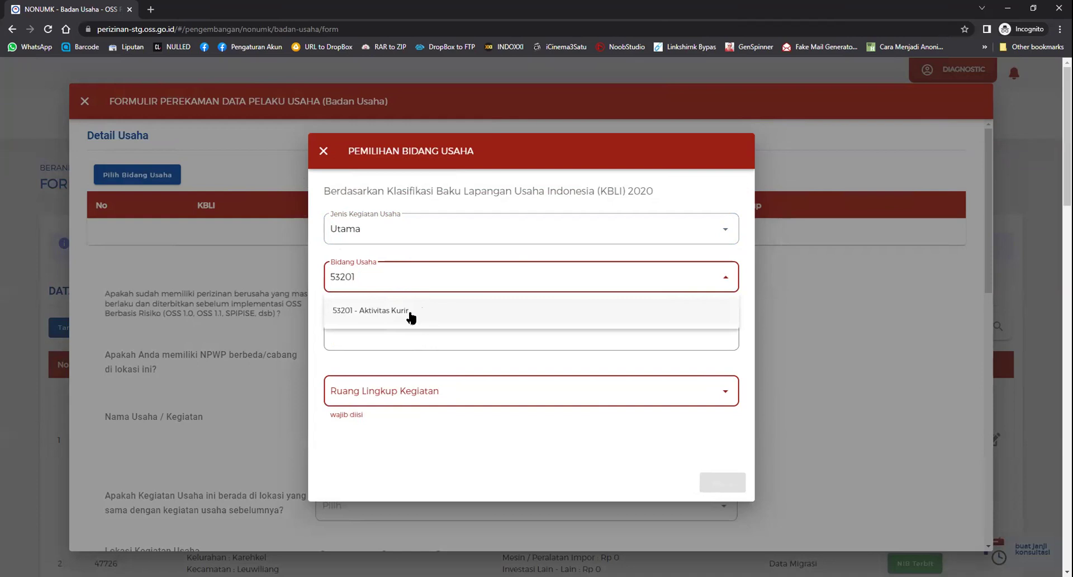
{"action": "left_click", "coordinate": [411, 314]}
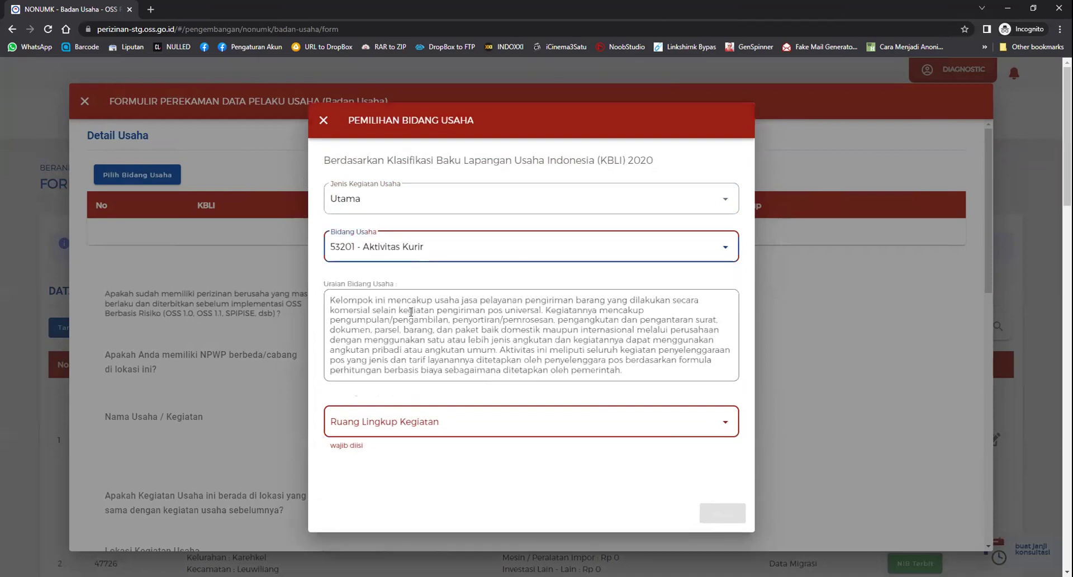
- Set the activity scope to Seluruh, select Aktivitas Kurir as the matching field for KBLI 53201, and save the selection
{"action": "scroll", "coordinate": [411, 313], "scroll_direction": "down", "scroll_amount": 2}
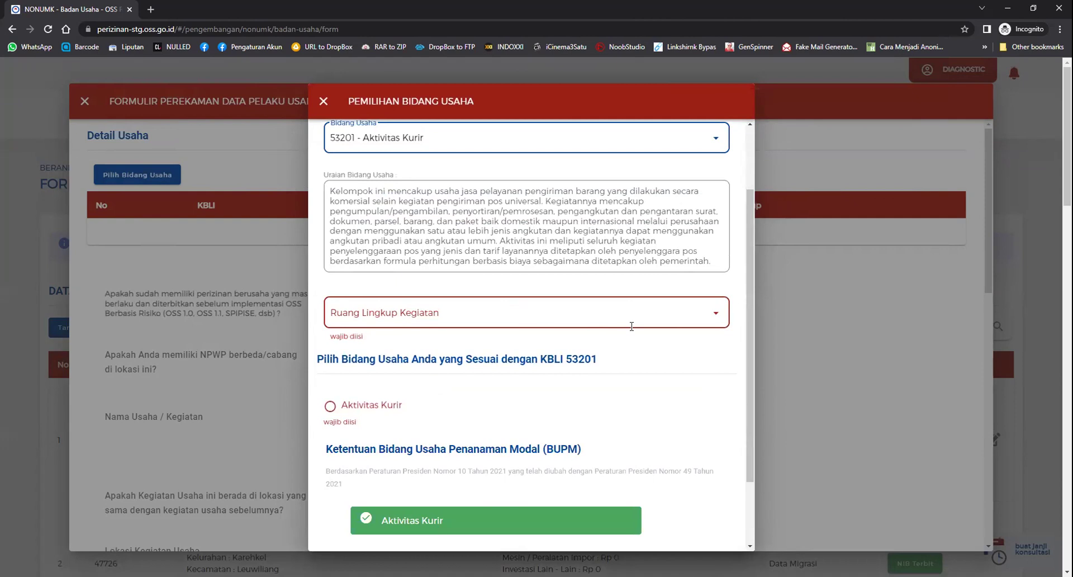
{"action": "left_click", "coordinate": [572, 311]}
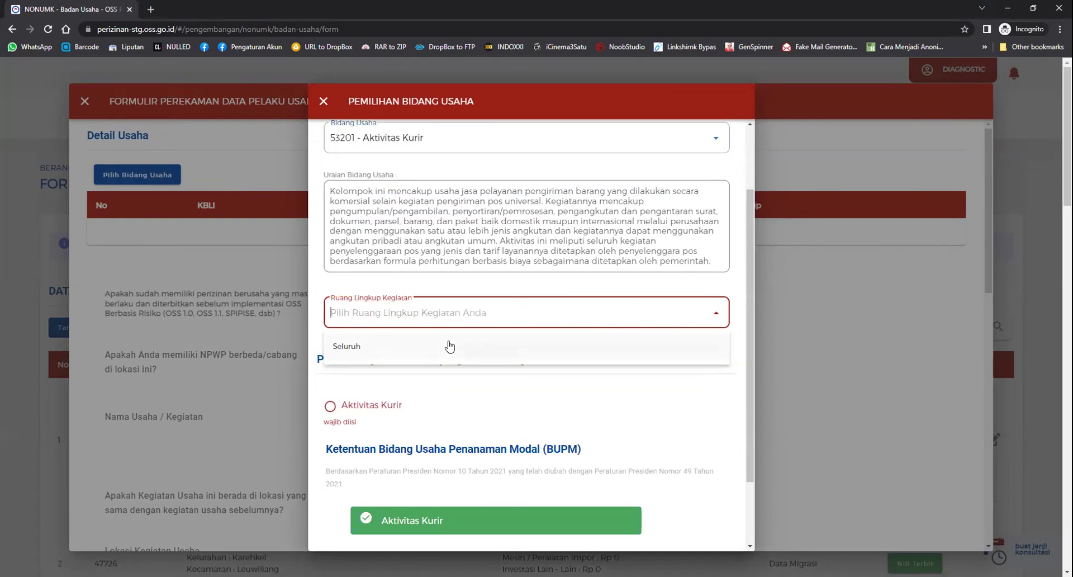
{"action": "left_click", "coordinate": [450, 346]}
{"action": "scroll", "coordinate": [450, 346], "scroll_direction": "down", "scroll_amount": 2}
{"action": "left_click", "coordinate": [331, 329]}
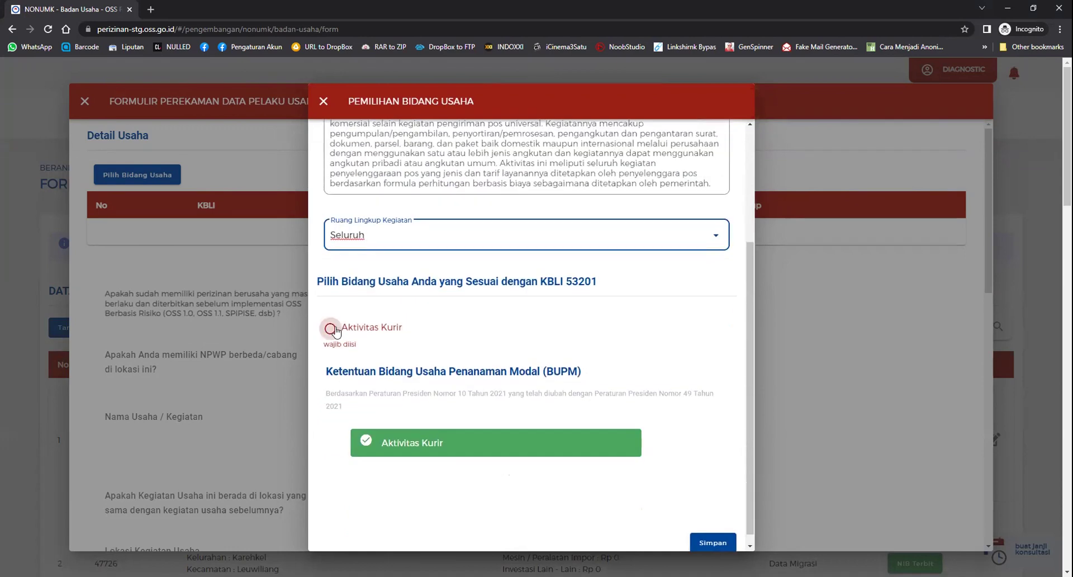
{"action": "scroll", "coordinate": [512, 337], "scroll_direction": "down", "scroll_amount": 3}
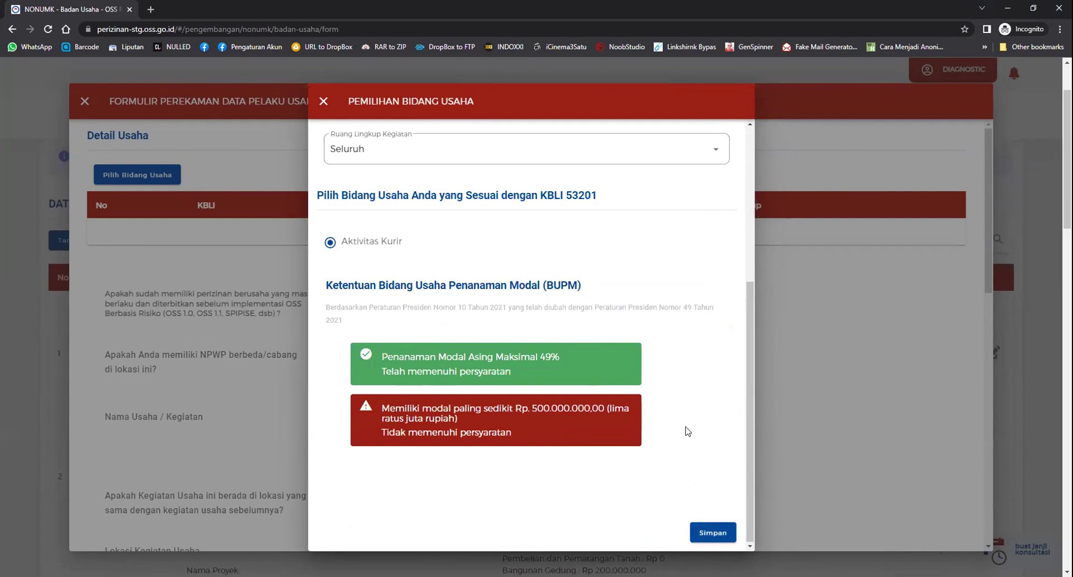
{"action": "scroll", "coordinate": [688, 431], "scroll_direction": "up", "scroll_amount": 5}
{"action": "scroll", "coordinate": [688, 431], "scroll_direction": "down", "scroll_amount": 5}
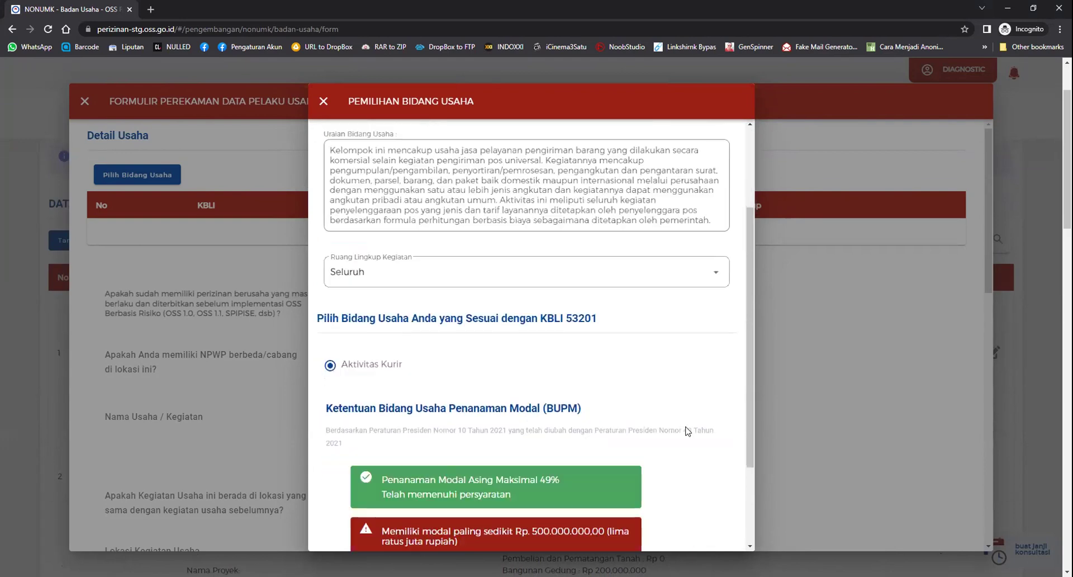
{"action": "left_click", "coordinate": [704, 532]}
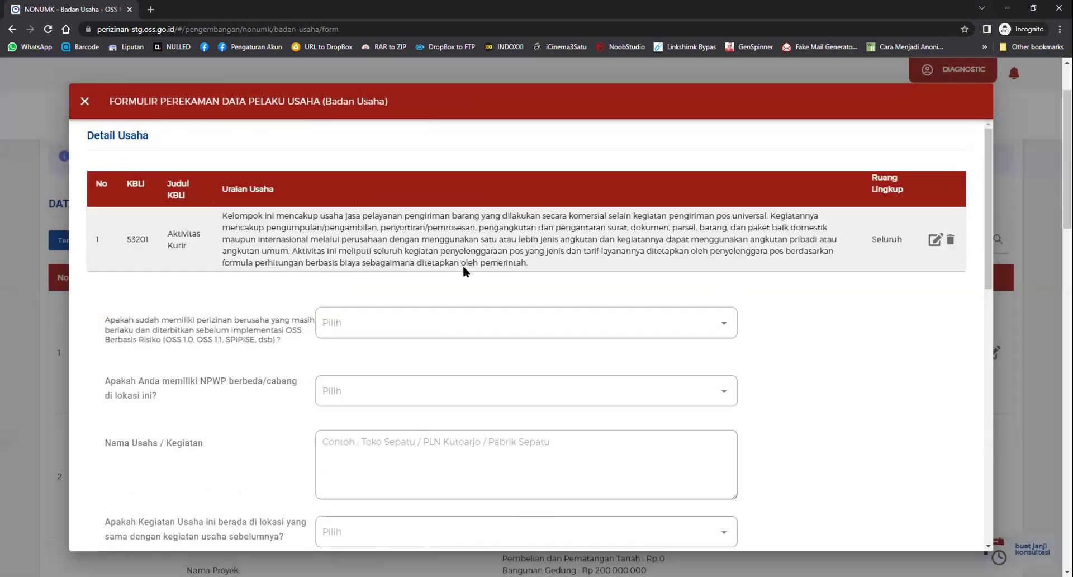
- Answer Sudah to the existing business licence question and open the document picker for the licence attachment, without attaching a file
{"action": "scroll", "coordinate": [269, 296], "scroll_direction": "down", "scroll_amount": 1}
{"action": "scroll", "coordinate": [223, 294], "scroll_direction": "up", "scroll_amount": 1}
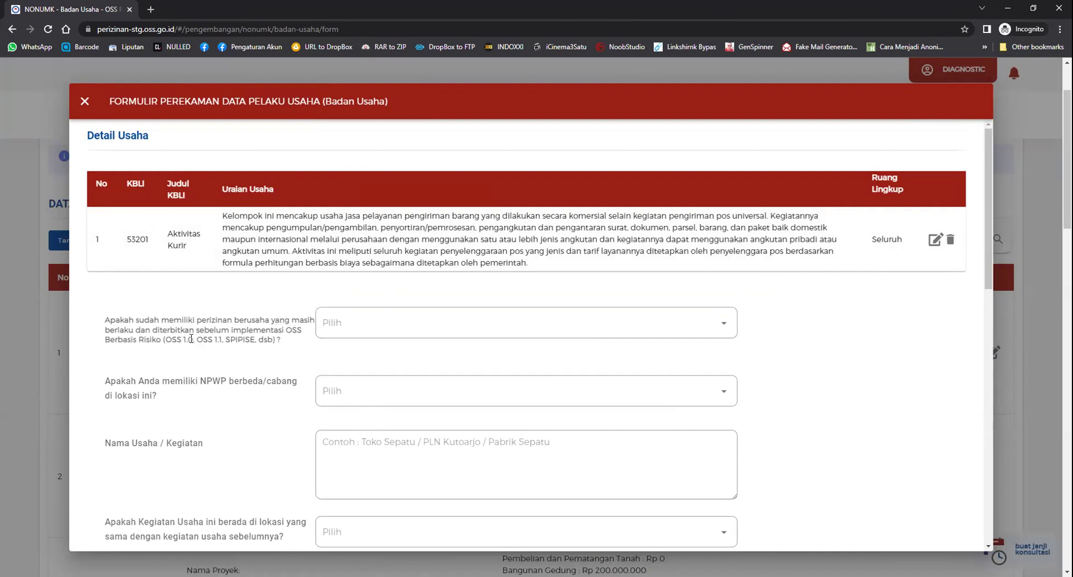
{"action": "left_click", "coordinate": [350, 319]}
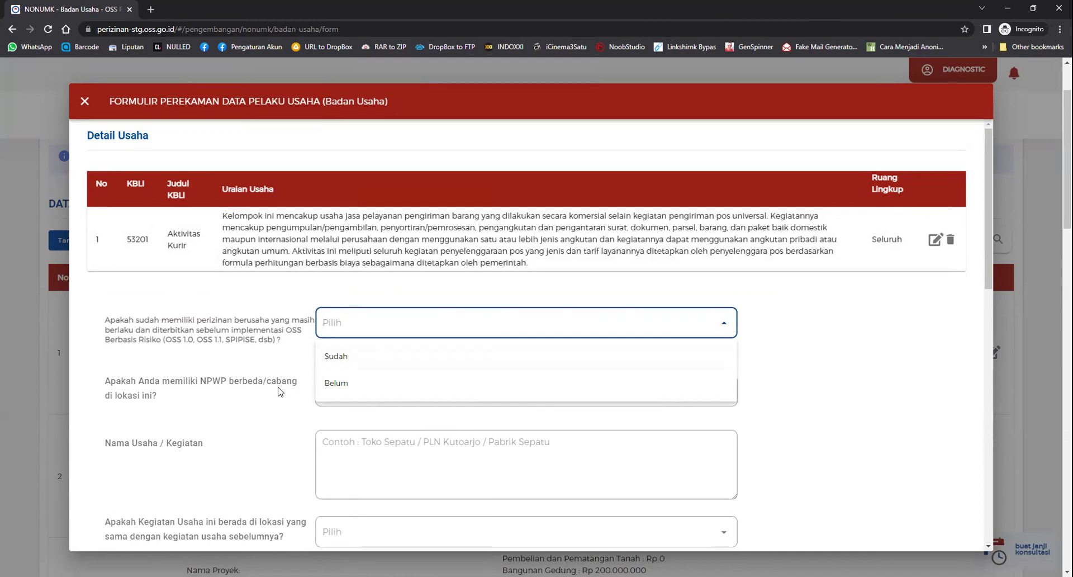
{"action": "left_click", "coordinate": [351, 357]}
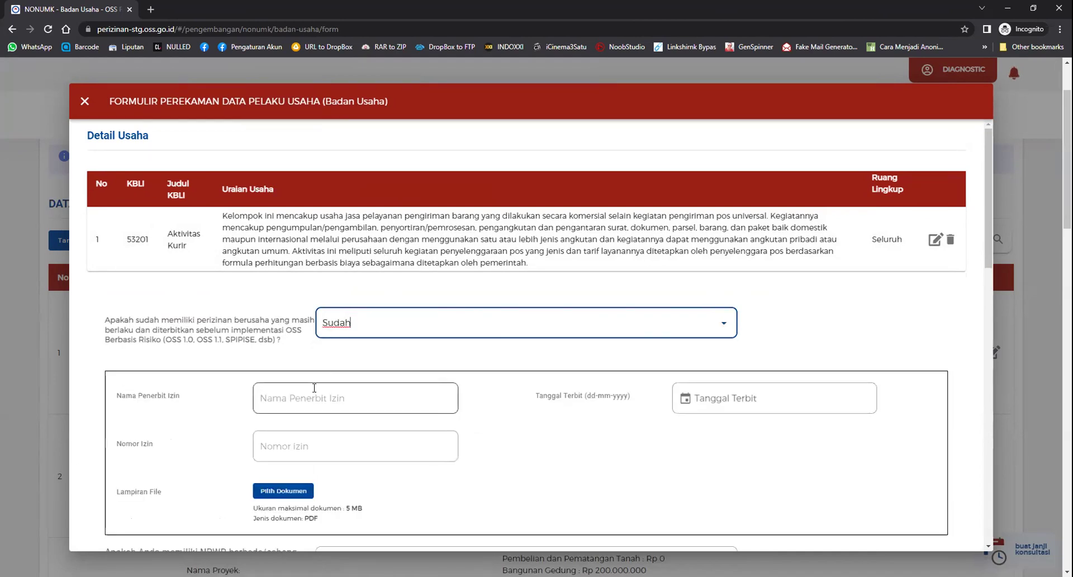
{"action": "left_click", "coordinate": [282, 492]}
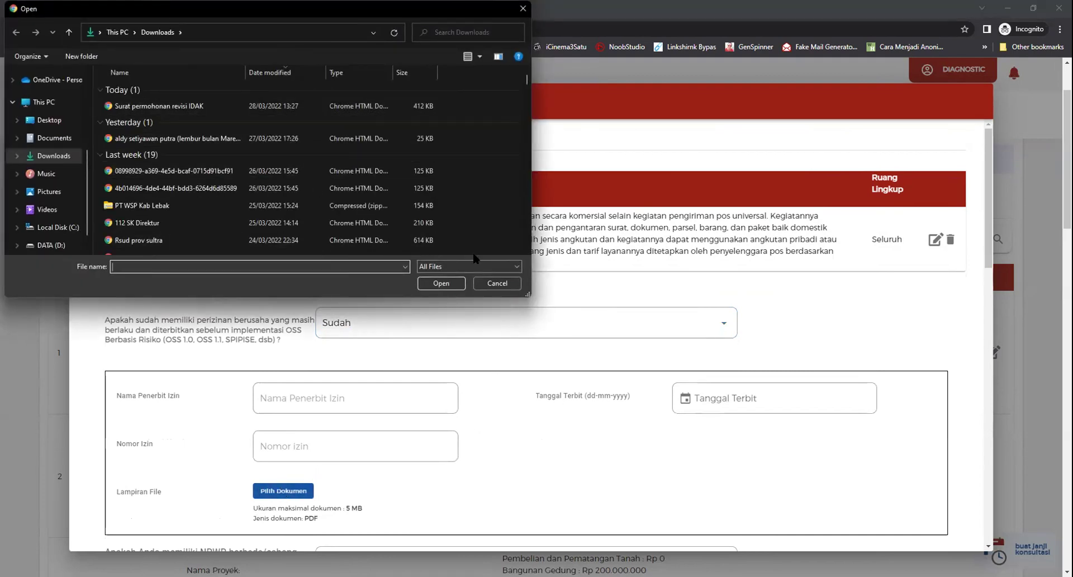
{"action": "key", "text": "Escape"}
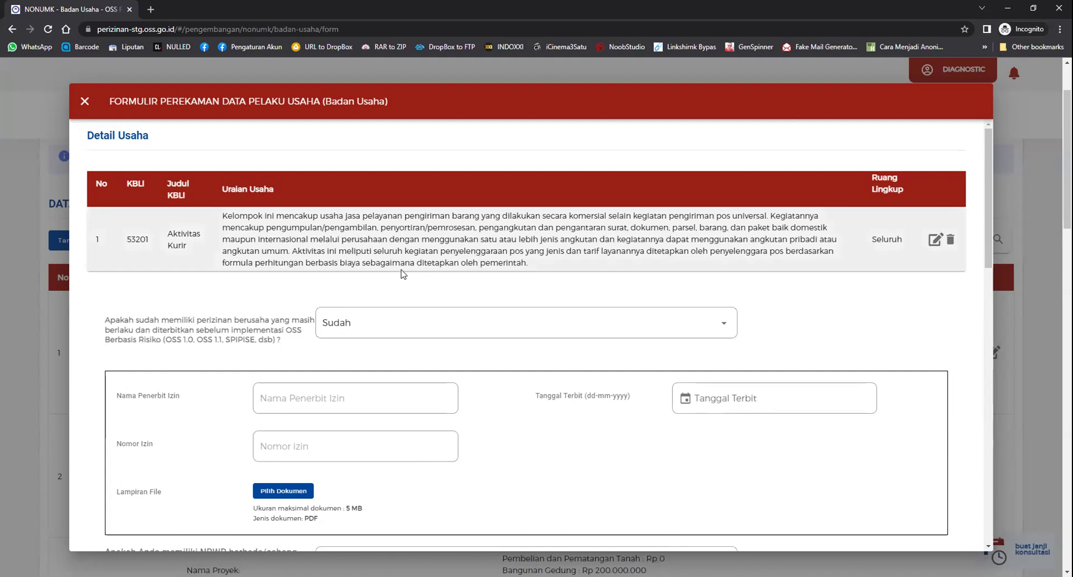
- Answer Belum to the question about already holding a valid pre-OSS-RBA business licence
{"action": "left_click", "coordinate": [368, 319]}
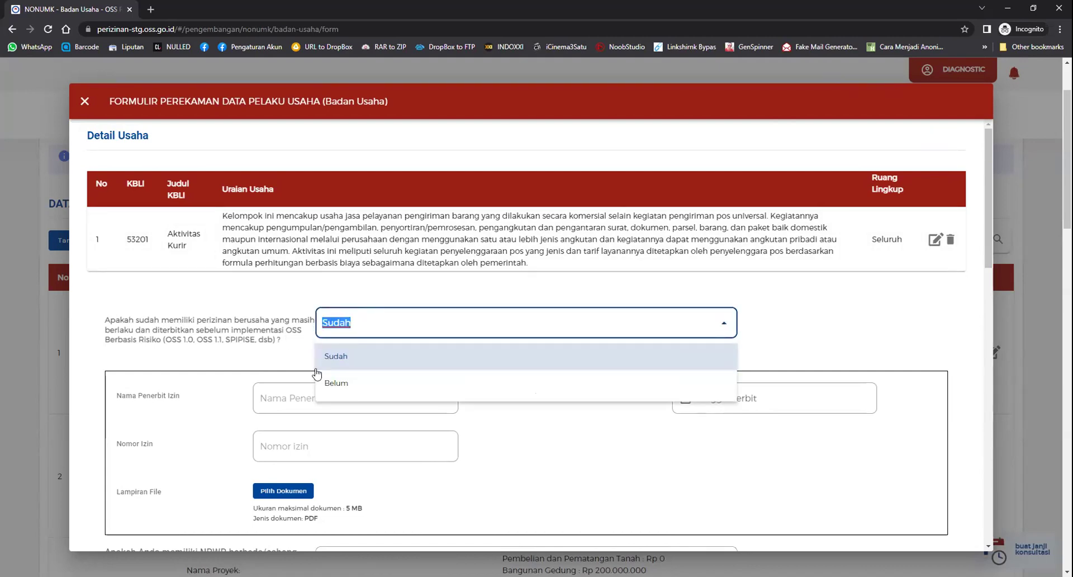
{"action": "left_click", "coordinate": [356, 391]}
{"action": "scroll", "coordinate": [366, 312], "scroll_direction": "down", "scroll_amount": 2}
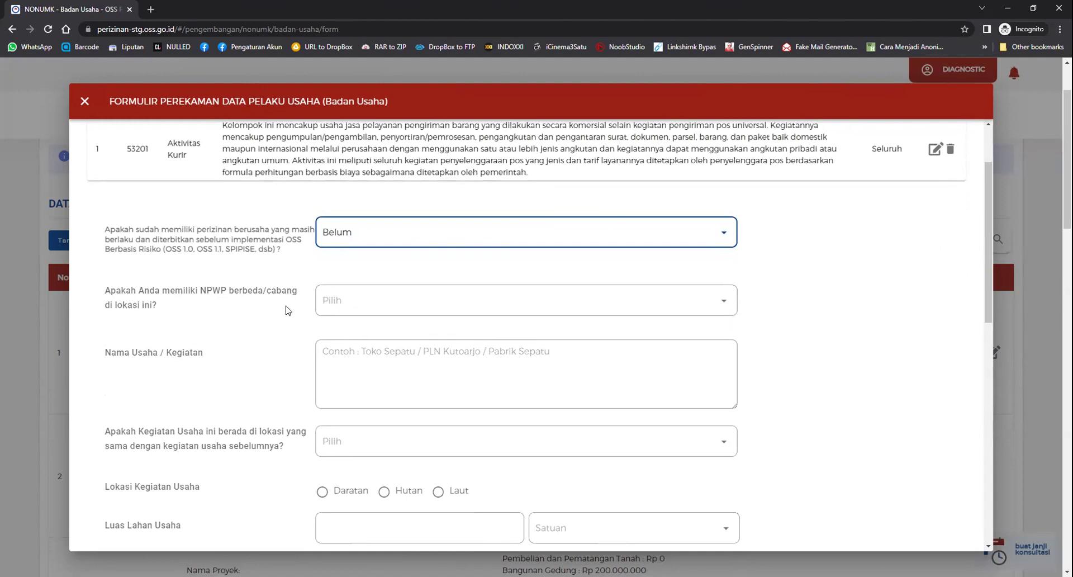
- Answer Ya to the question about a different or branch NPWP and begin filling in the NPWP number
{"action": "left_click", "coordinate": [380, 293]}
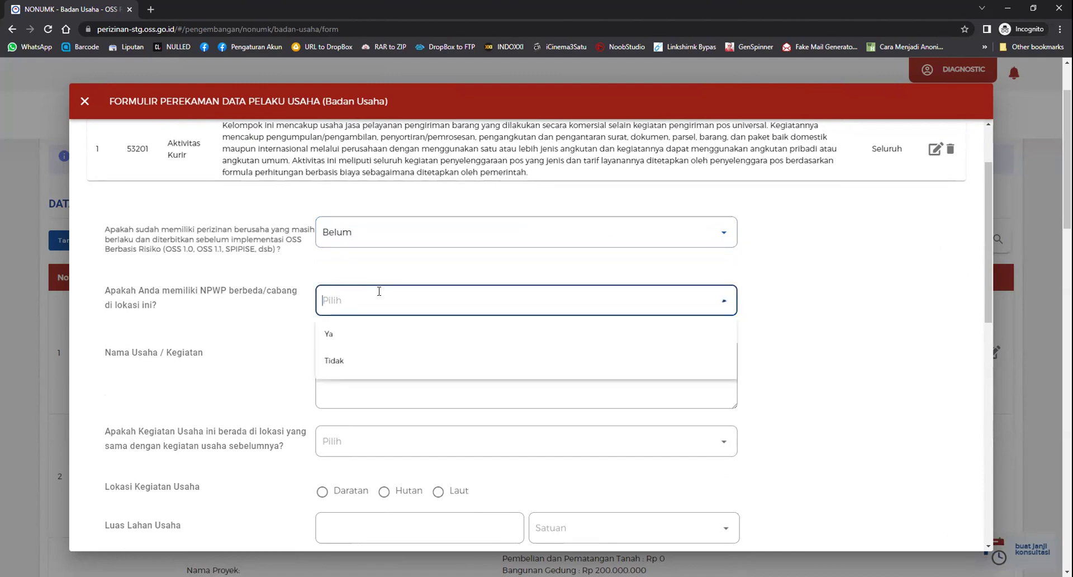
{"action": "left_click", "coordinate": [356, 332]}
{"action": "left_click", "coordinate": [399, 347]}
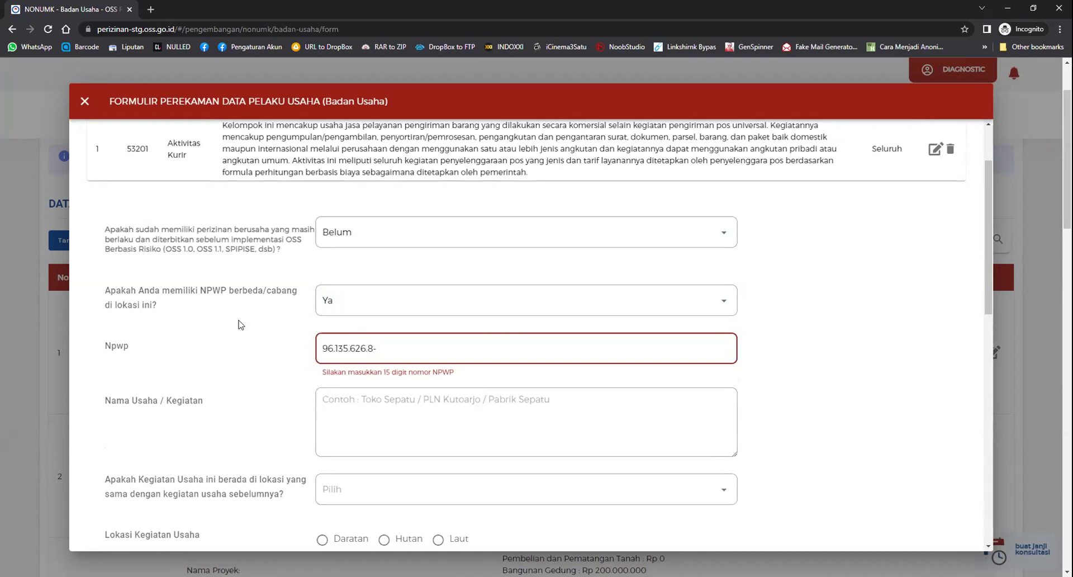
- Answer Tidak to the question about having a different or branch NPWP at this location
{"action": "left_click", "coordinate": [418, 309]}
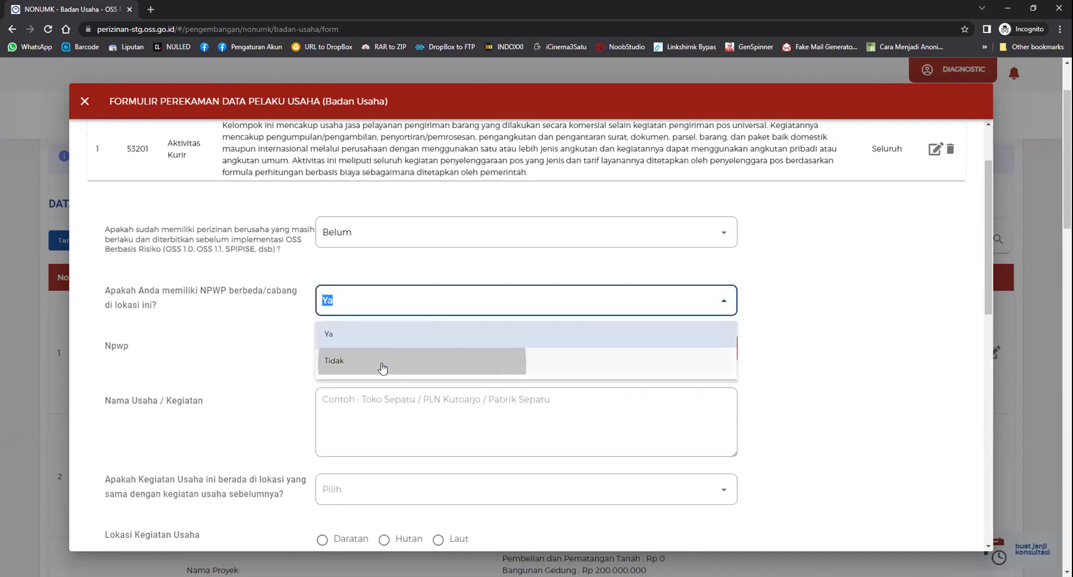
{"action": "left_click", "coordinate": [383, 365]}
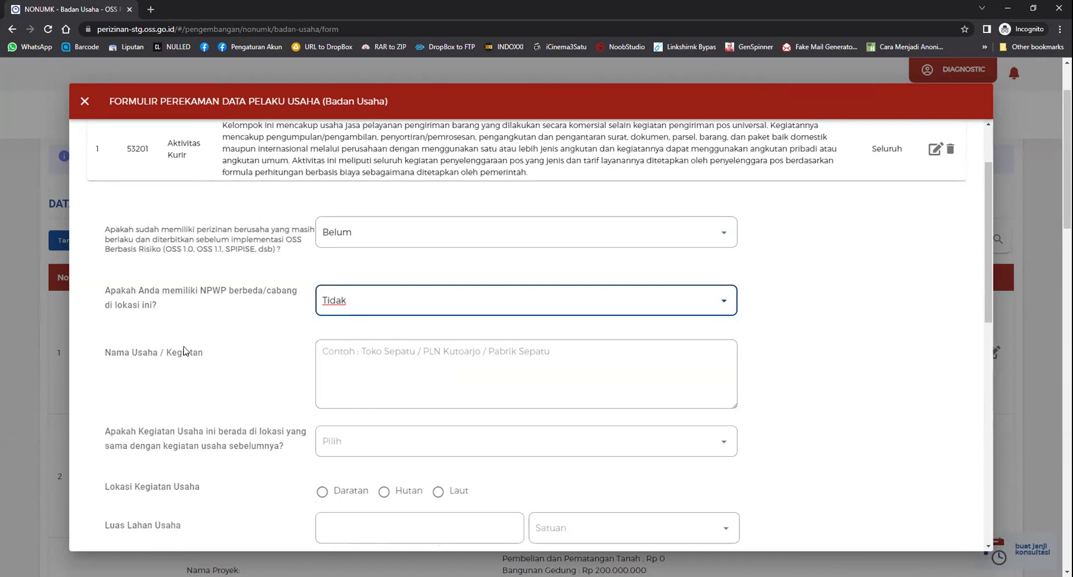
- Copy the KBLI title Aktivitas Kurir from the table into the Nama Usaha / Kegiatan field
{"action": "left_click", "coordinate": [394, 360]}
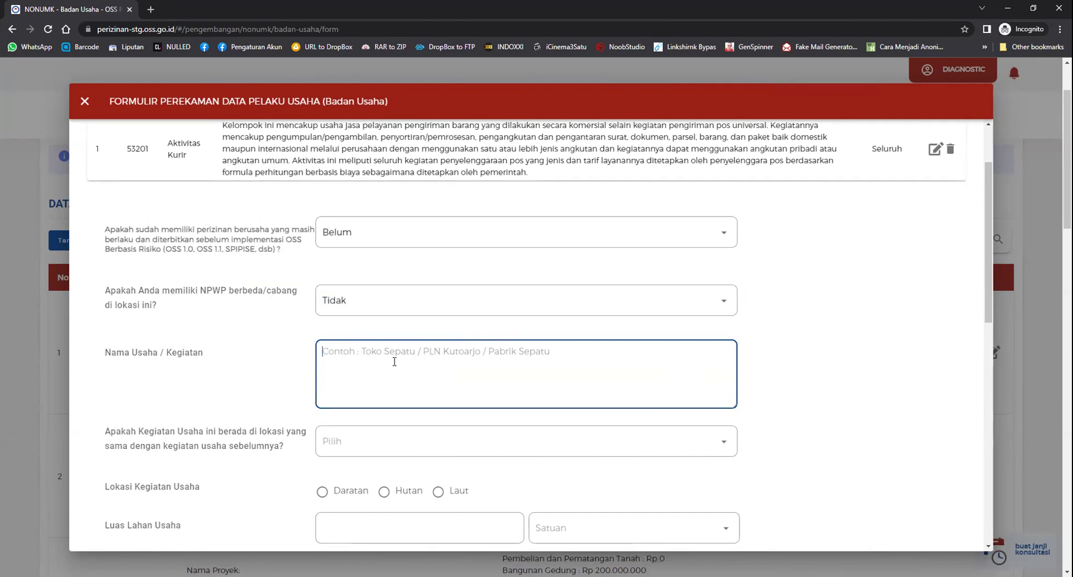
{"action": "scroll", "coordinate": [218, 336], "scroll_direction": "down", "scroll_amount": 1}
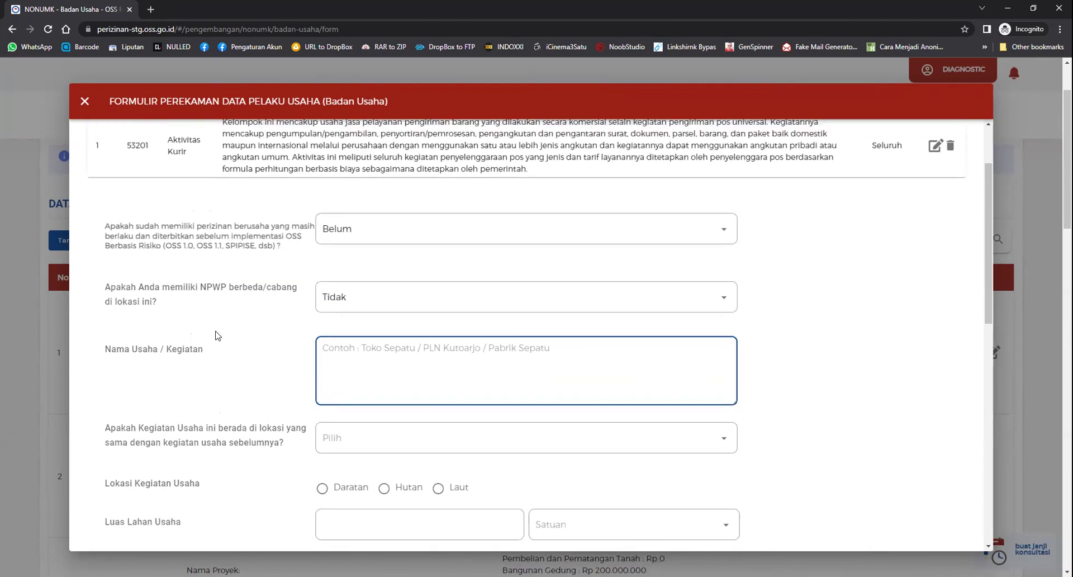
{"action": "scroll", "coordinate": [218, 335], "scroll_direction": "up", "scroll_amount": 1}
{"action": "double_click", "coordinate": [177, 170]}
{"action": "triple_click", "coordinate": [177, 181]}
{"action": "key", "text": "ctrl+c"}
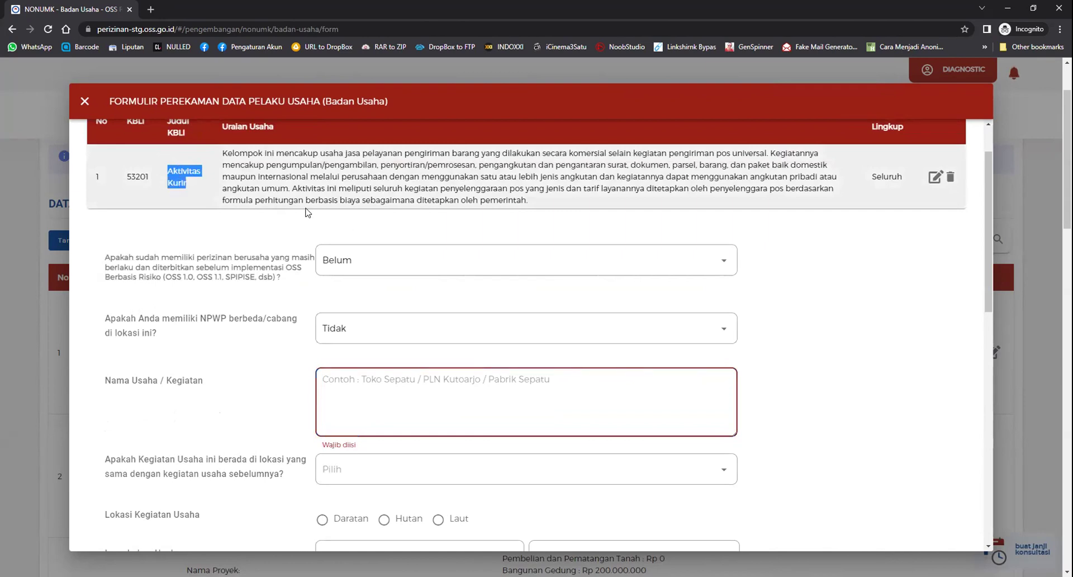
{"action": "left_click", "coordinate": [398, 395]}
{"action": "key", "text": "ctrl+v"}
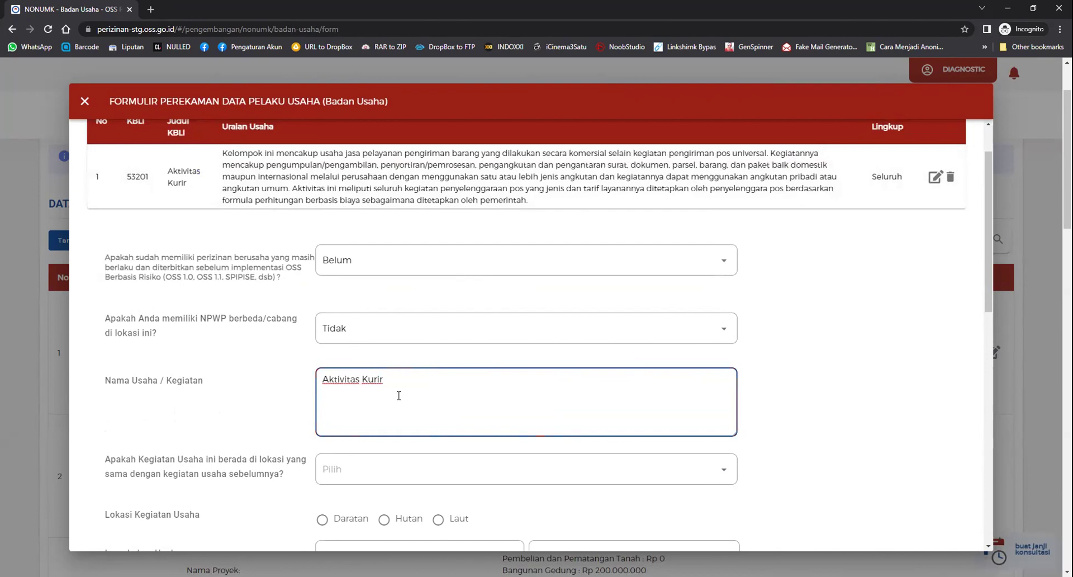
- Answer Ya to sharing the previous activity's location and choose the 20292 Industri Bahan Peledak location in Cibinong
{"action": "scroll", "coordinate": [398, 395], "scroll_direction": "down", "scroll_amount": 3}
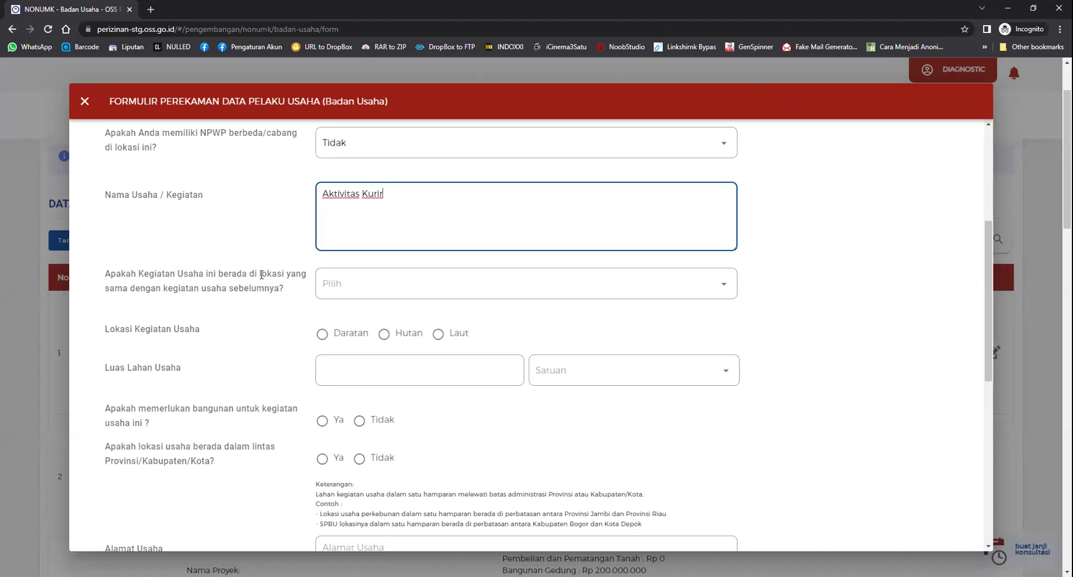
{"action": "left_click", "coordinate": [356, 284]}
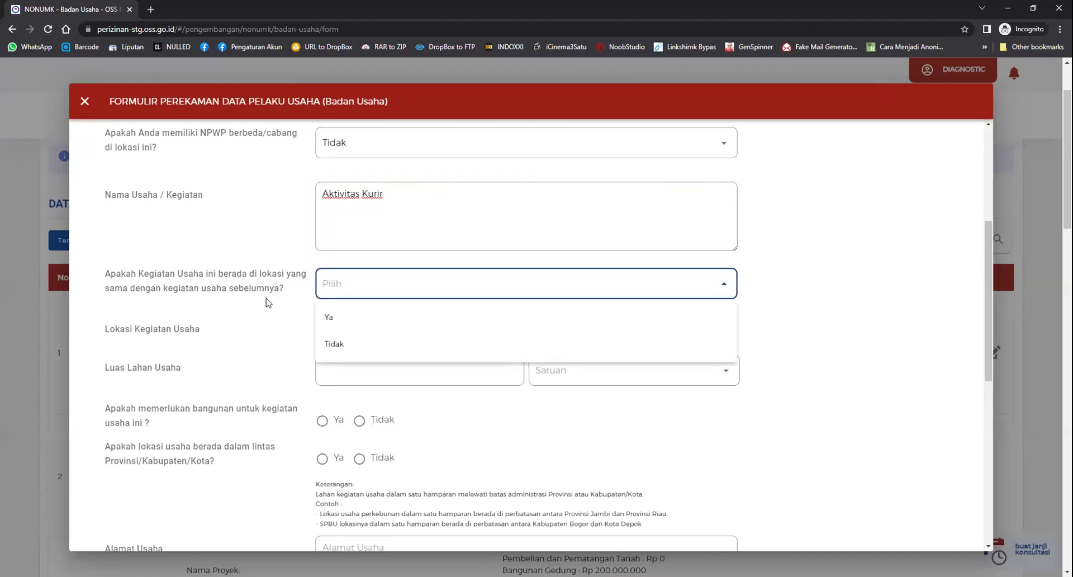
{"action": "left_click", "coordinate": [333, 318]}
{"action": "left_click", "coordinate": [342, 331]}
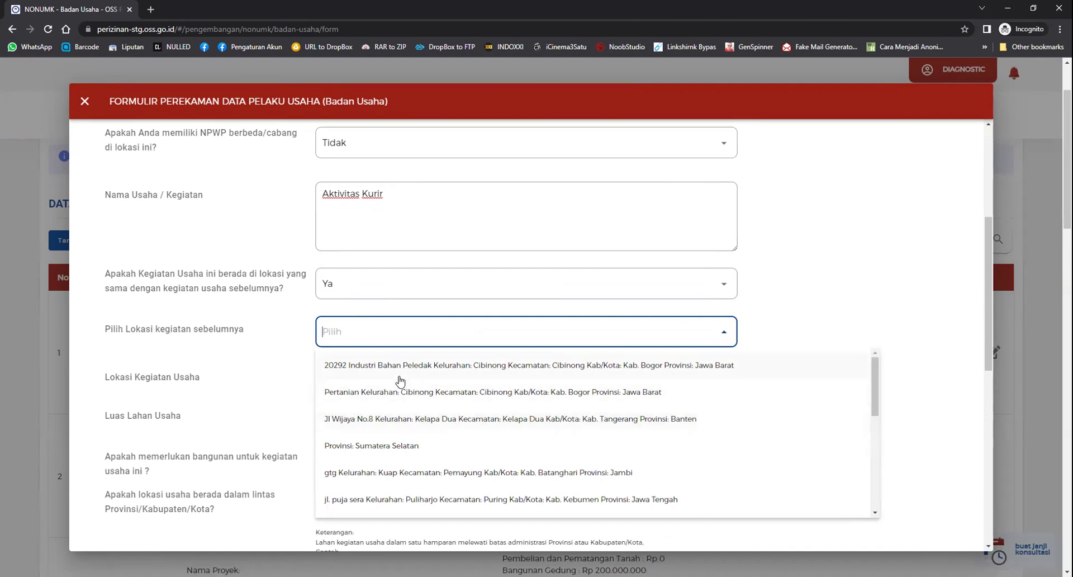
{"action": "left_click", "coordinate": [363, 369]}
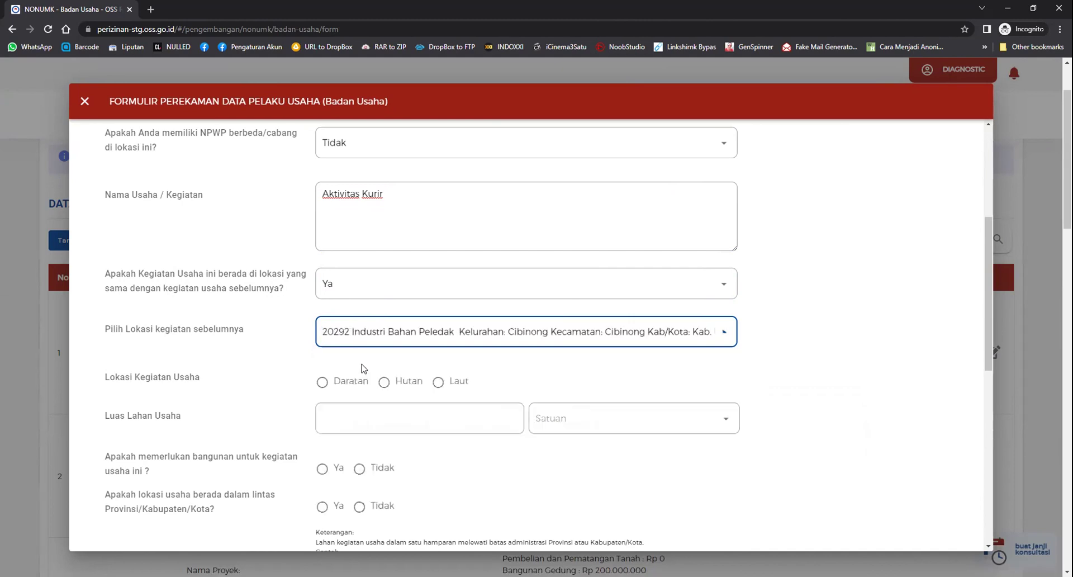
- Review the land, address, and polygon details filled in for the chosen previous location
{"action": "scroll", "coordinate": [223, 372], "scroll_direction": "down", "scroll_amount": 2}
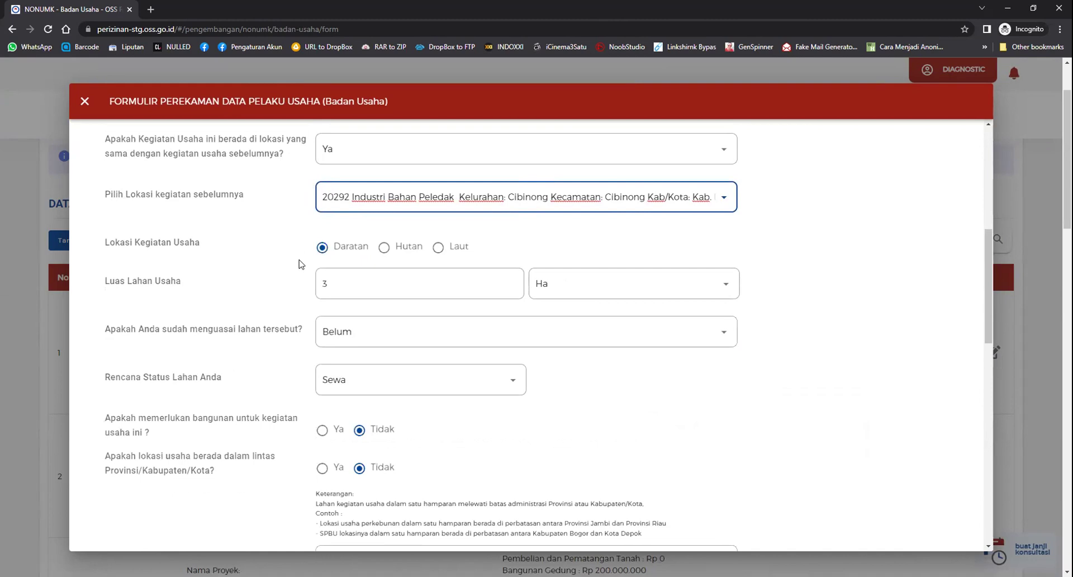
{"action": "scroll", "coordinate": [300, 267], "scroll_direction": "down", "scroll_amount": 8}
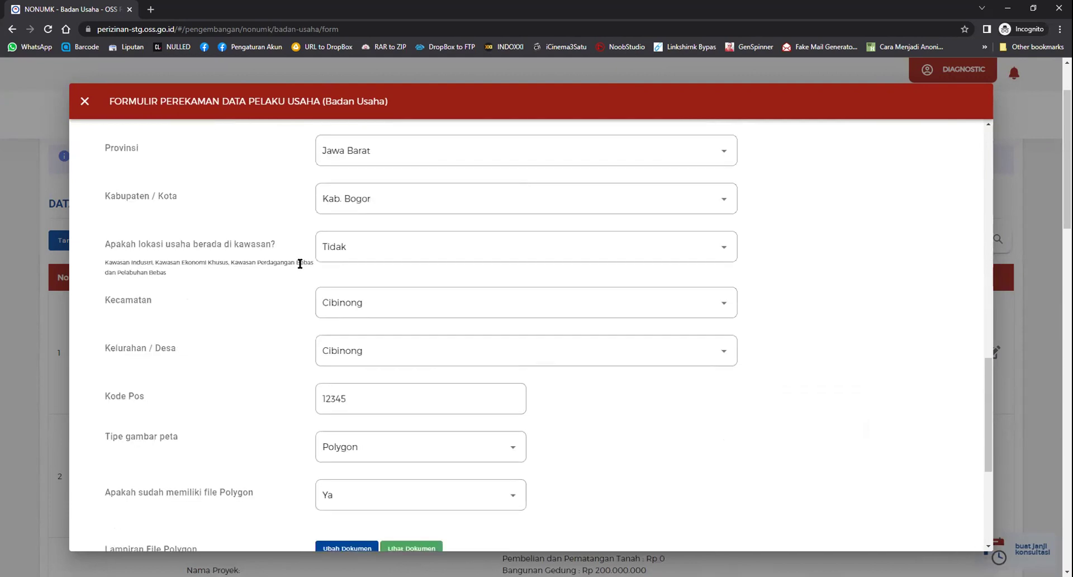
{"action": "scroll", "coordinate": [301, 267], "scroll_direction": "down", "scroll_amount": 5}
{"action": "scroll", "coordinate": [300, 267], "scroll_direction": "up", "scroll_amount": 10}
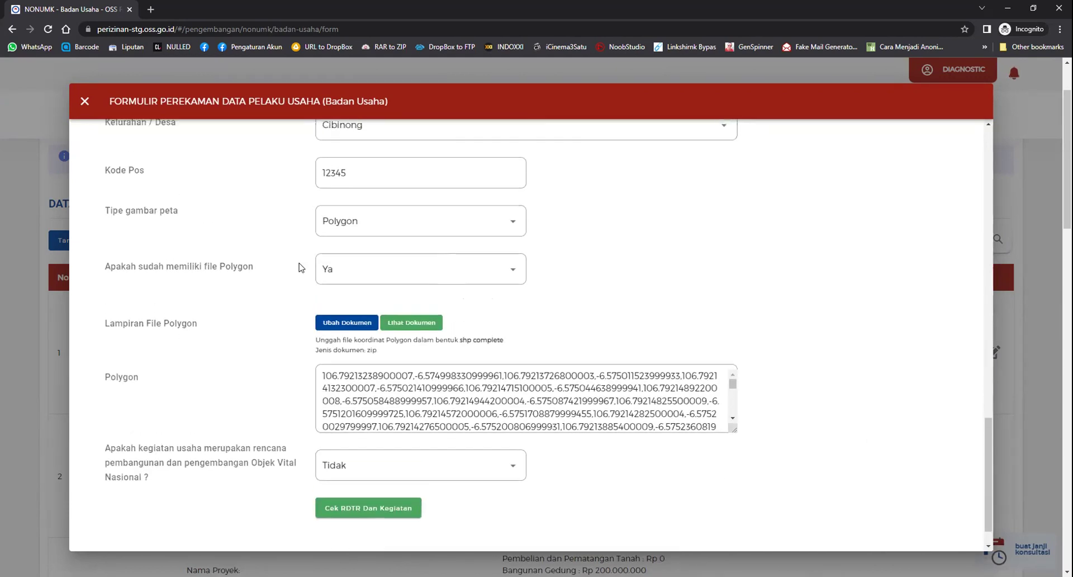
{"action": "scroll", "coordinate": [301, 267], "scroll_direction": "up", "scroll_amount": 1}
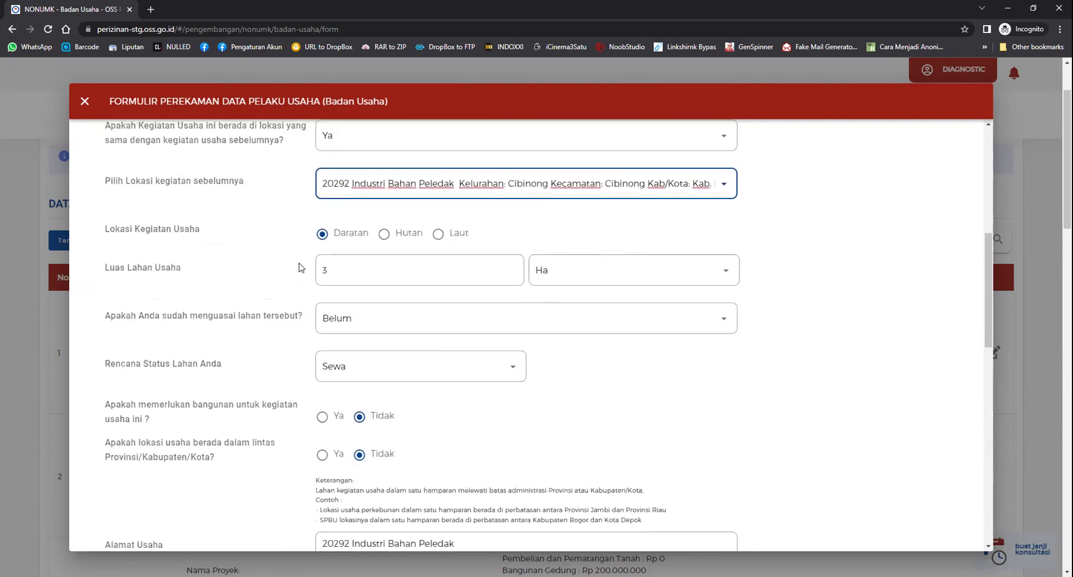
- Answer Tidak to sharing the previous activity's location, choose Daratan as the business location, and look over the blank location fields
{"action": "scroll", "coordinate": [309, 230], "scroll_direction": "up", "scroll_amount": 1}
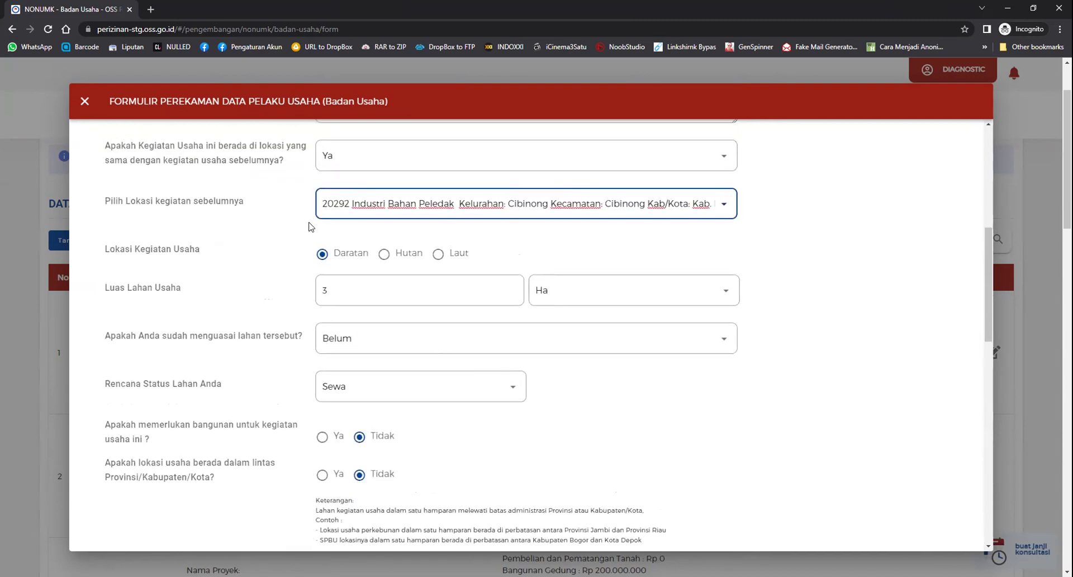
{"action": "left_click", "coordinate": [345, 157]}
{"action": "left_click", "coordinate": [337, 217]}
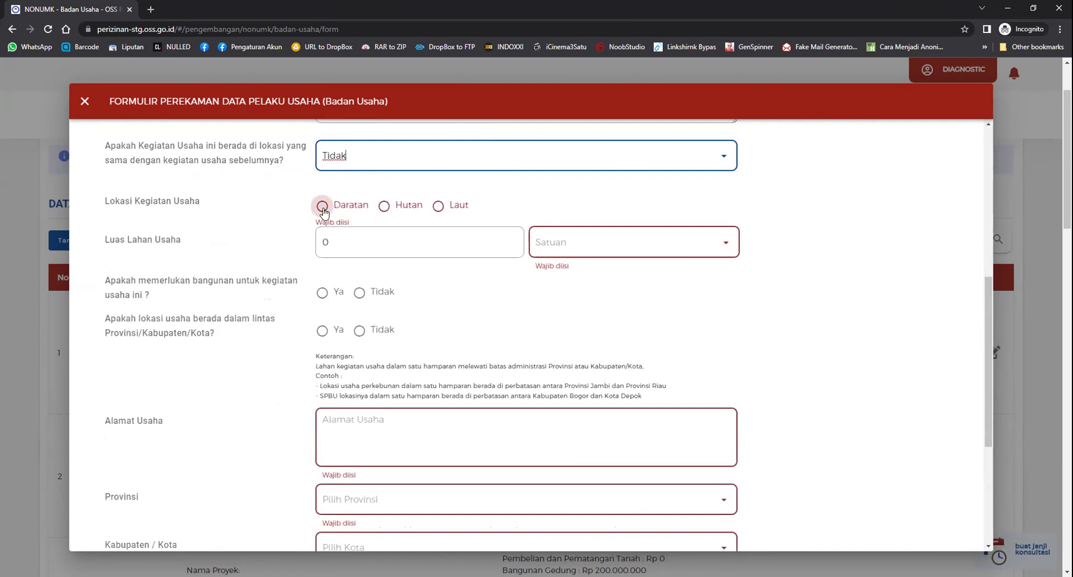
{"action": "left_click", "coordinate": [322, 208]}
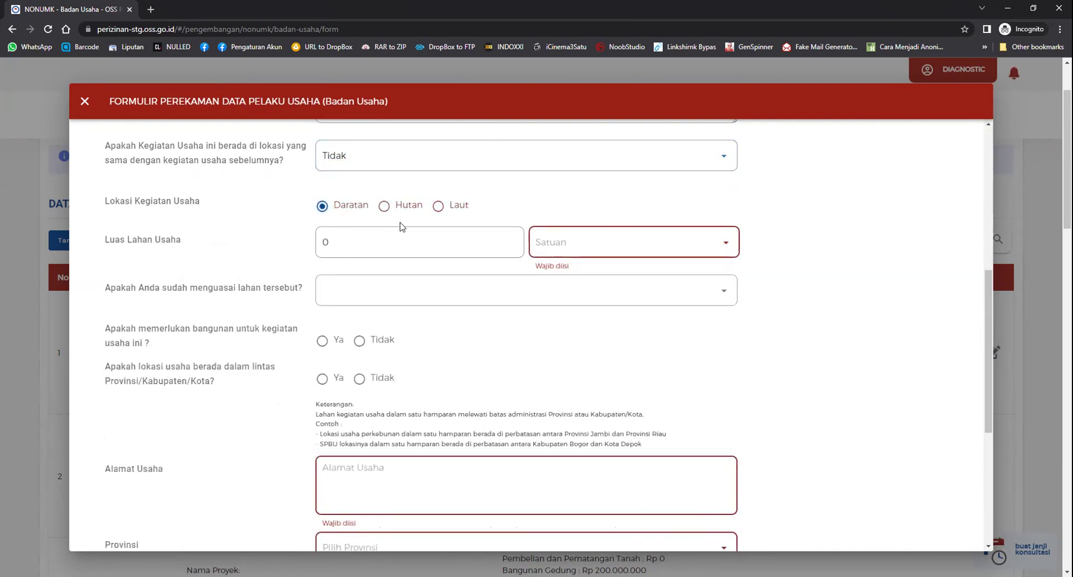
{"action": "scroll", "coordinate": [379, 237], "scroll_direction": "down", "scroll_amount": 3}
{"action": "scroll", "coordinate": [379, 224], "scroll_direction": "up", "scroll_amount": 3}
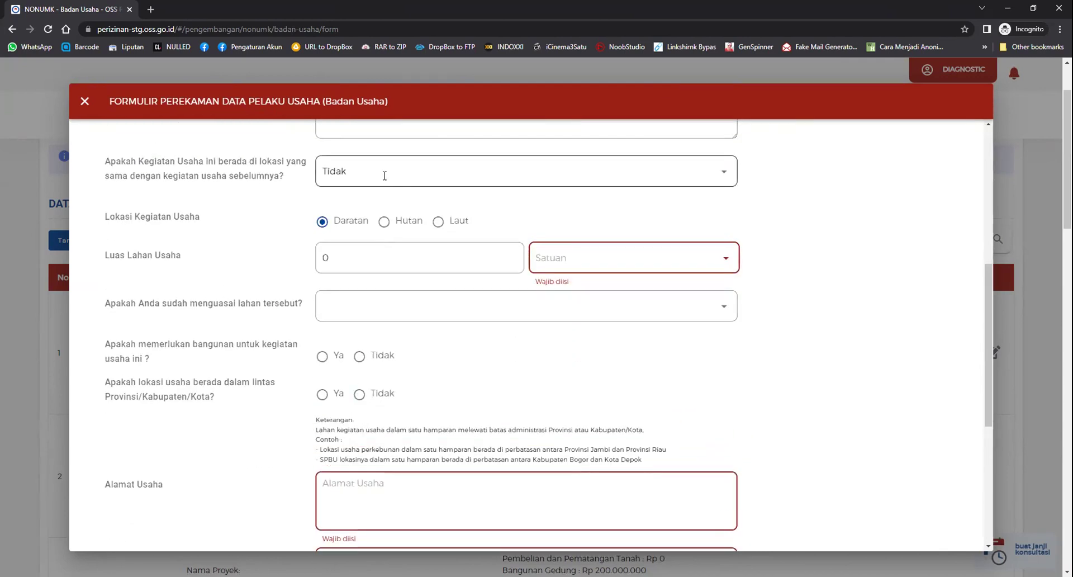
{"action": "left_click", "coordinate": [362, 262]}
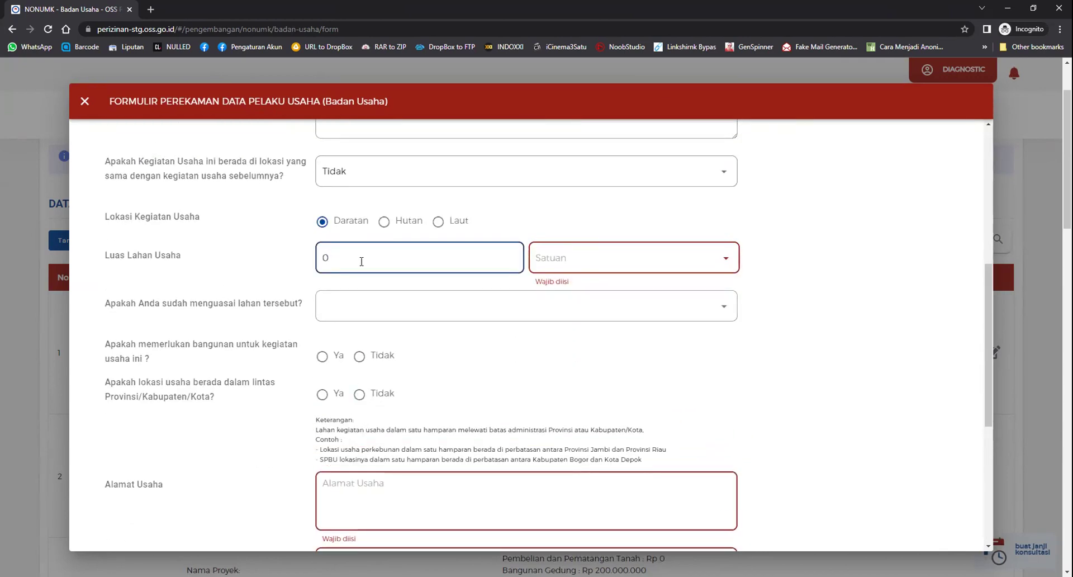
{"action": "scroll", "coordinate": [362, 261], "scroll_direction": "down", "scroll_amount": 5}
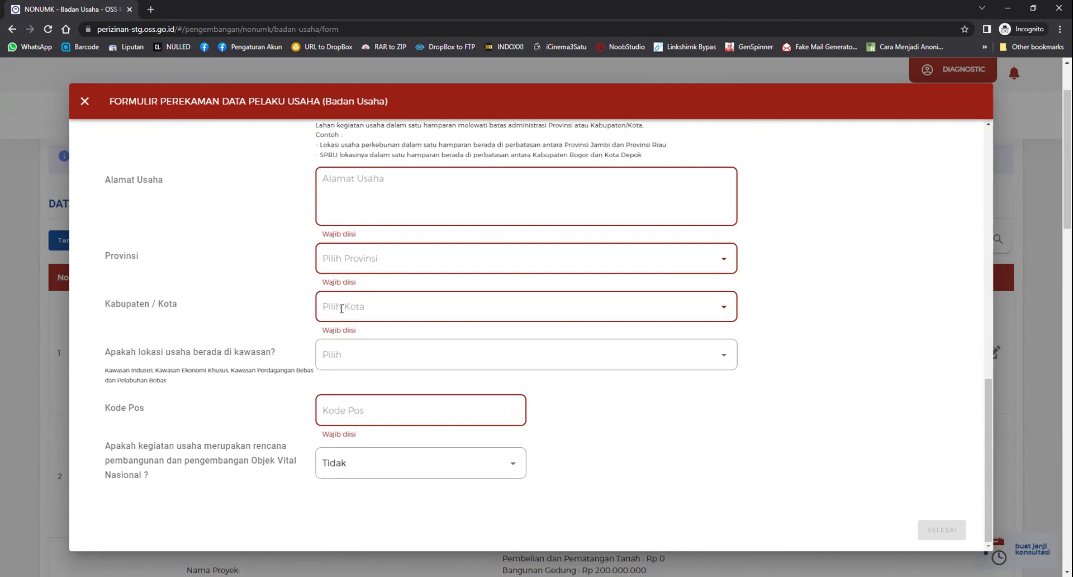
{"action": "scroll", "coordinate": [333, 399], "scroll_direction": "up", "scroll_amount": 8}
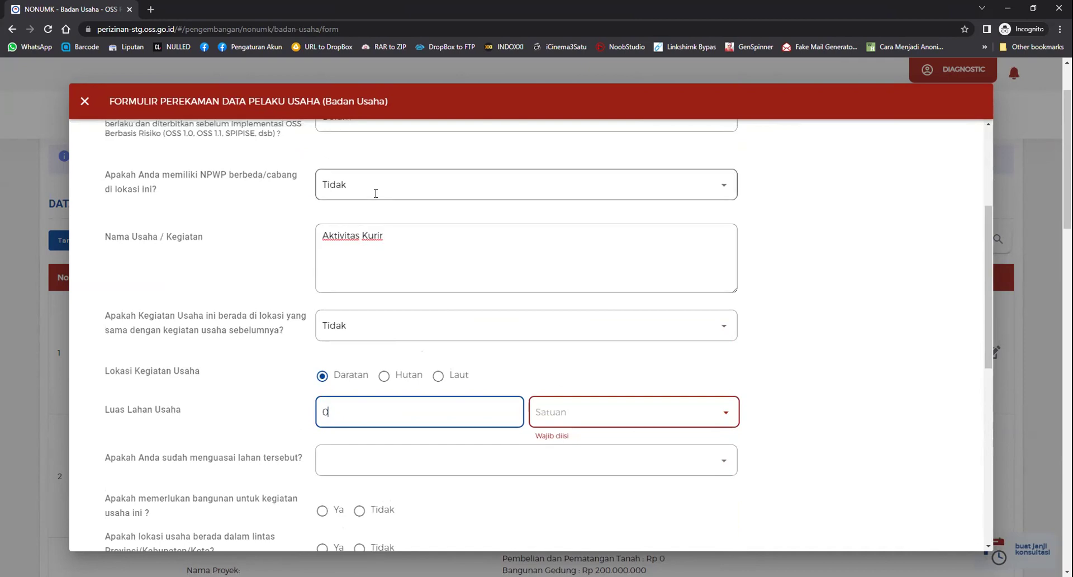
- Set the shared-location answer to Ya and choose the 20292 Industri Bahan Peledak location in Cibinong as the previous location
{"action": "left_click", "coordinate": [363, 324]}
{"action": "left_click", "coordinate": [390, 185]}
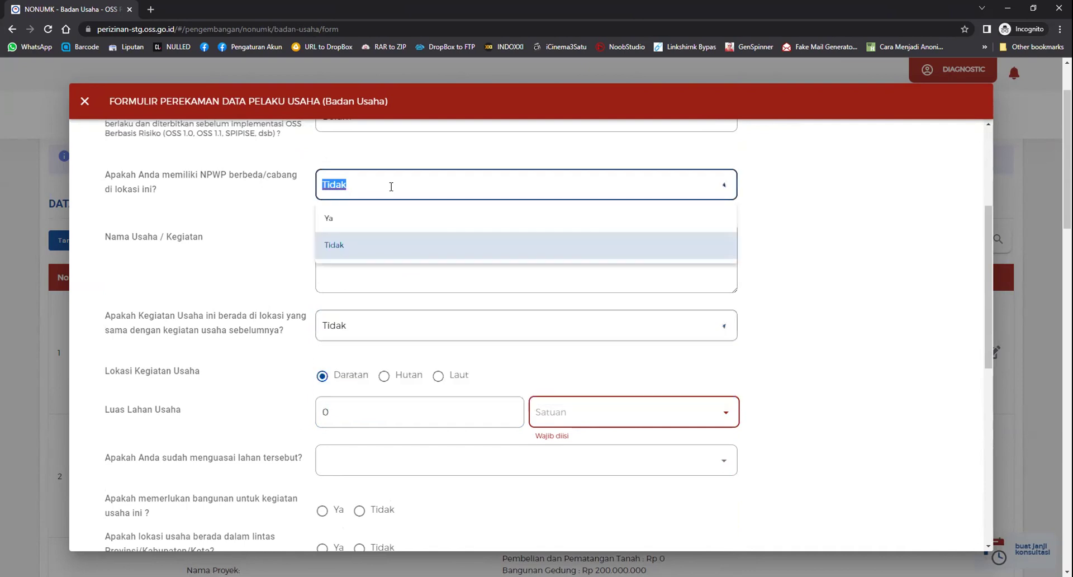
{"action": "left_click", "coordinate": [252, 309]}
{"action": "left_click", "coordinate": [345, 330]}
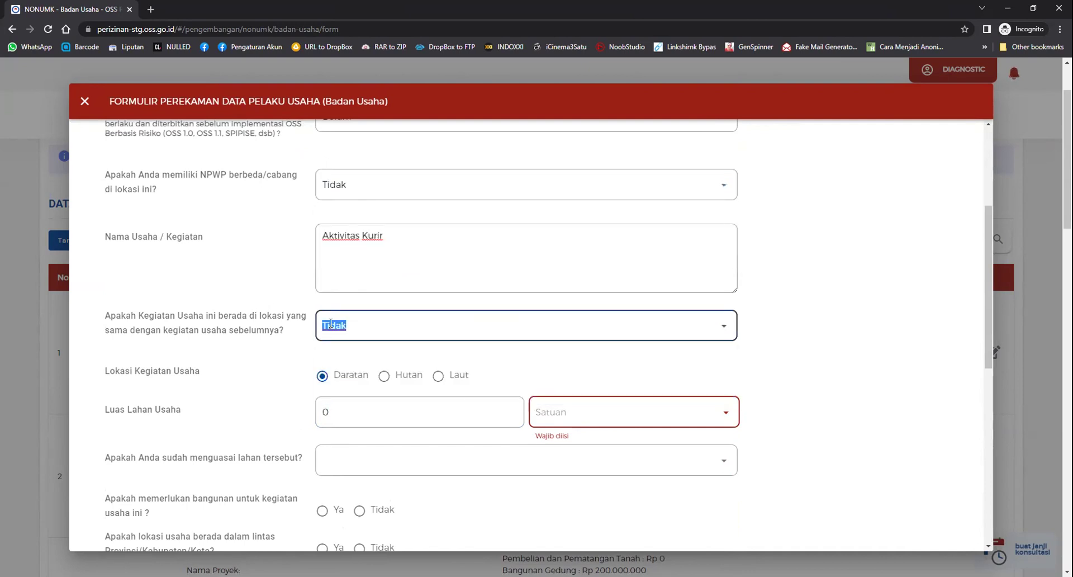
{"action": "left_click", "coordinate": [347, 364]}
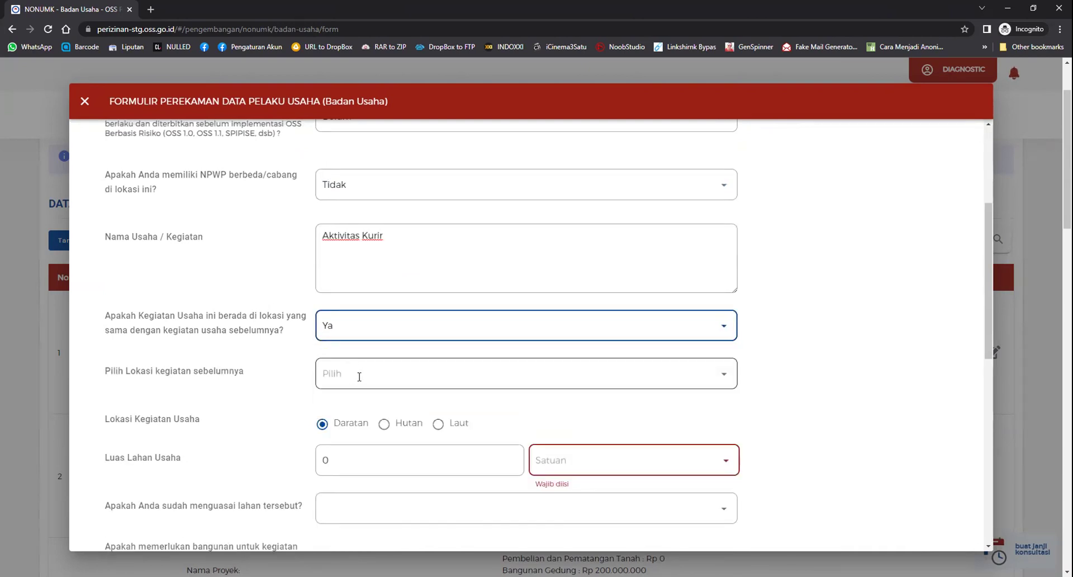
{"action": "left_click", "coordinate": [356, 373]}
{"action": "left_click", "coordinate": [353, 408]}
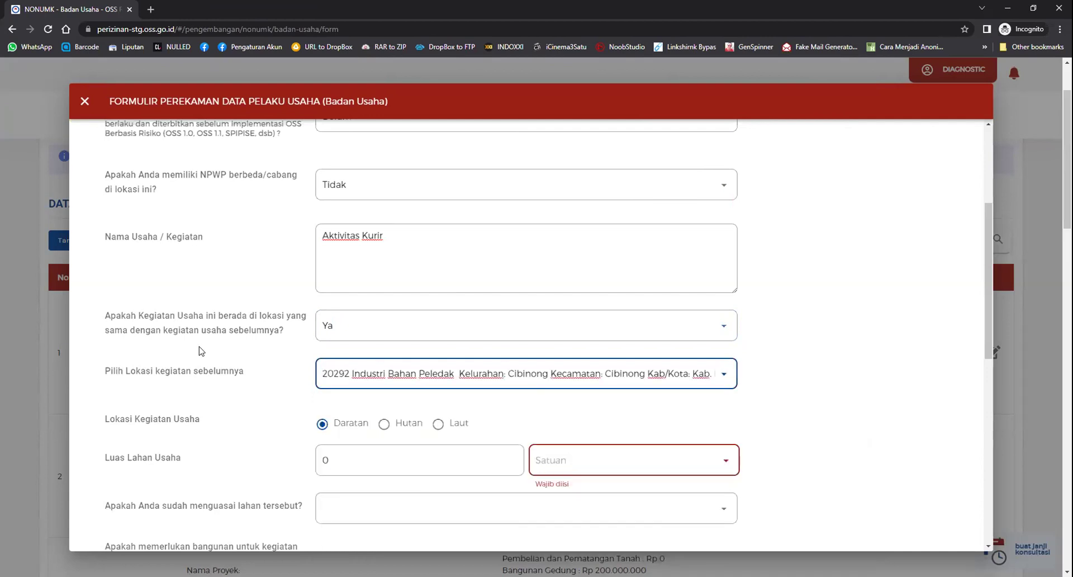
- Run the RDTR and activity check for the location below its polygon data
{"action": "scroll", "coordinate": [202, 351], "scroll_direction": "down", "scroll_amount": 12}
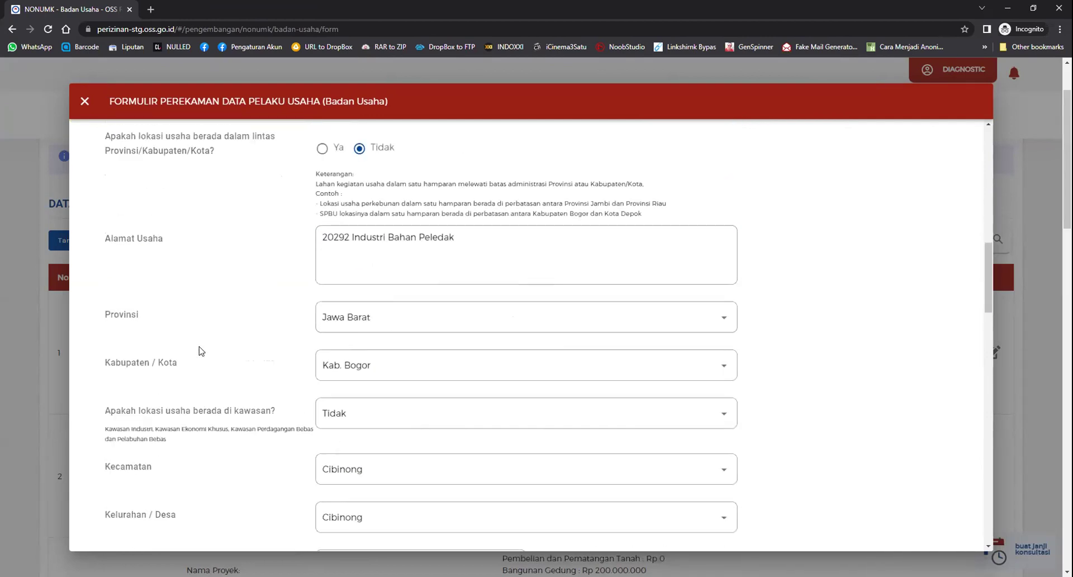
{"action": "scroll", "coordinate": [202, 351], "scroll_direction": "down", "scroll_amount": 6}
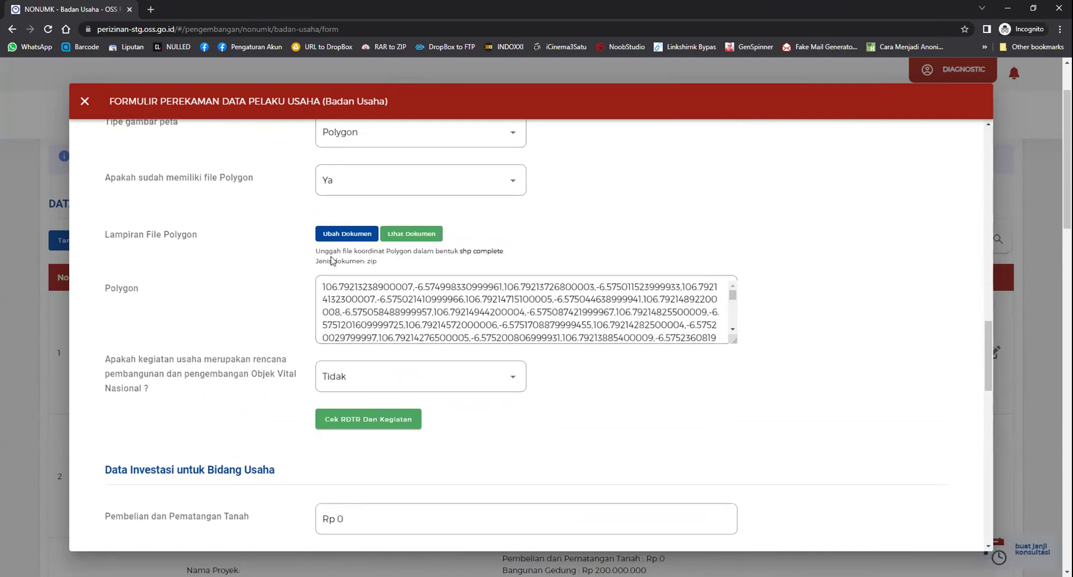
{"action": "scroll", "coordinate": [333, 418], "scroll_direction": "down", "scroll_amount": 1}
{"action": "left_click", "coordinate": [347, 364]}
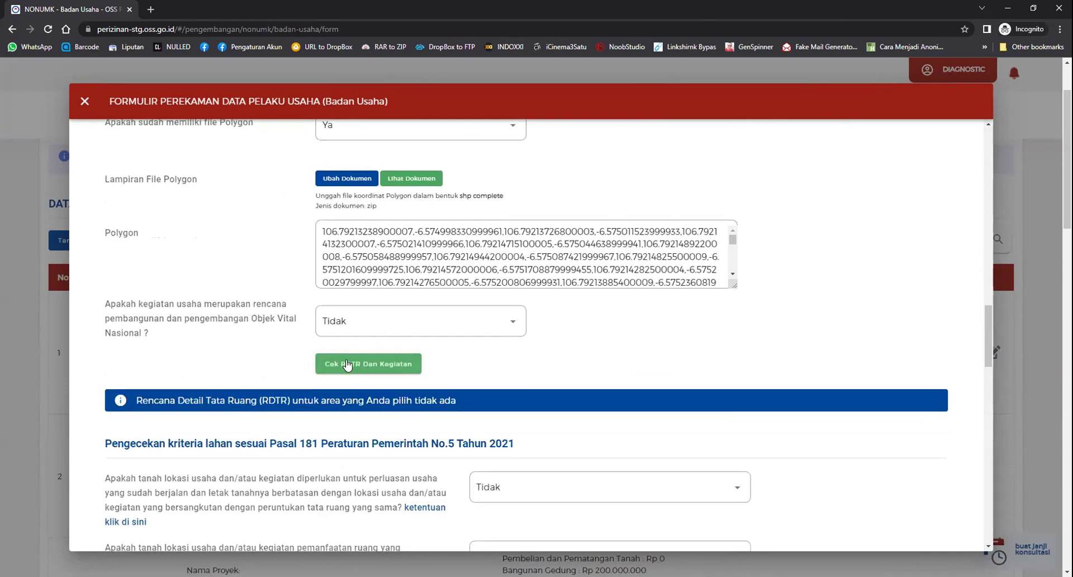
- Review the Pasal 181 land criteria answers, including the KKPR land question, its uploaded document and the national strategic project answer
{"action": "scroll", "coordinate": [348, 364], "scroll_direction": "down", "scroll_amount": 3}
{"action": "scroll", "coordinate": [347, 364], "scroll_direction": "down", "scroll_amount": 2}
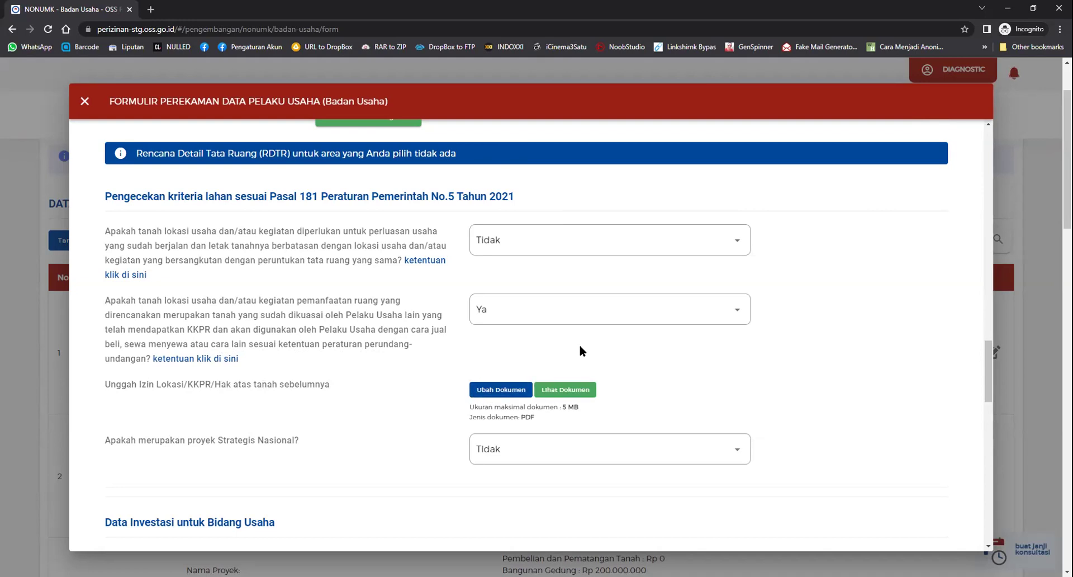
{"action": "scroll", "coordinate": [581, 351], "scroll_direction": "down", "scroll_amount": 2}
{"action": "scroll", "coordinate": [581, 351], "scroll_direction": "up", "scroll_amount": 2}
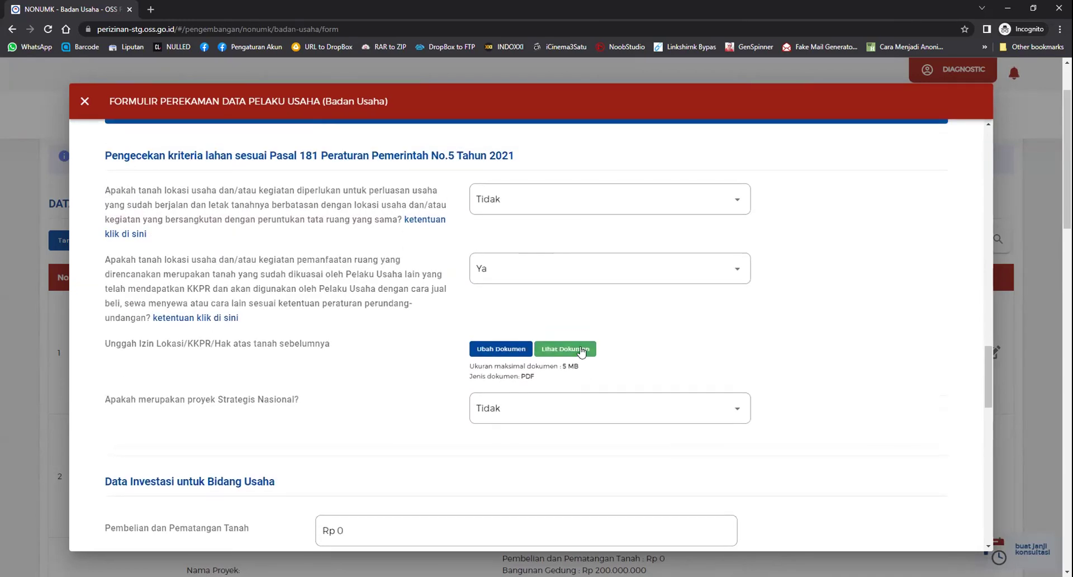
{"action": "scroll", "coordinate": [581, 350], "scroll_direction": "up", "scroll_amount": 1}
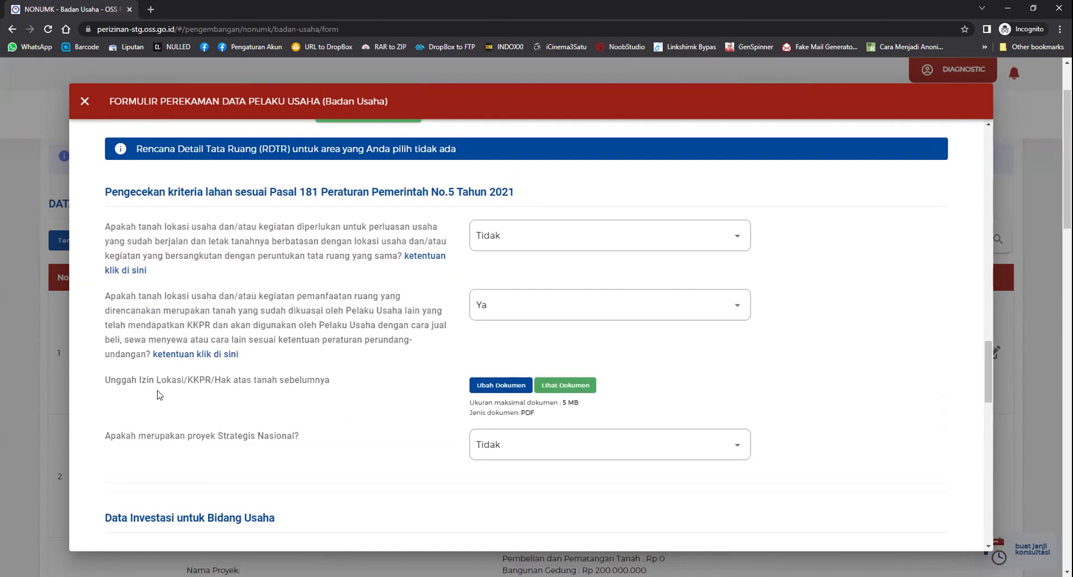
{"action": "double_click", "coordinate": [139, 383]}
{"action": "left_click", "coordinate": [564, 312]}
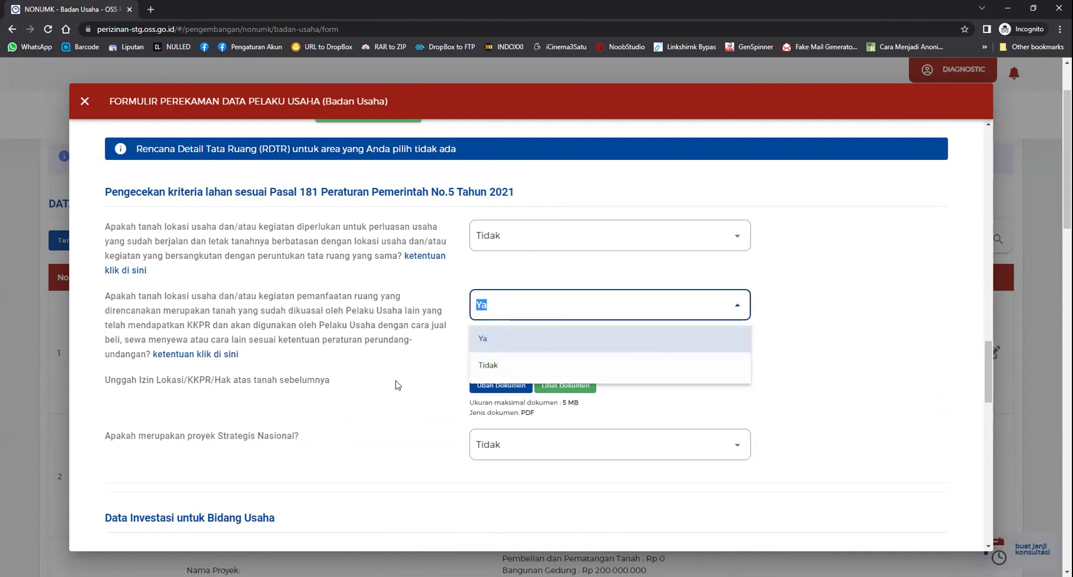
{"action": "left_click", "coordinate": [415, 372]}
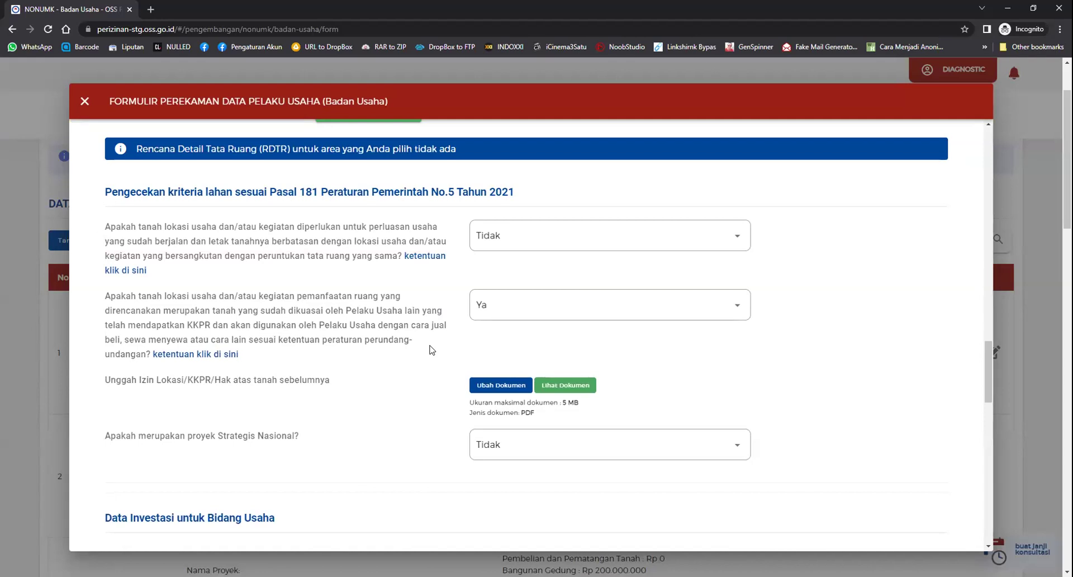
{"action": "scroll", "coordinate": [431, 350], "scroll_direction": "down", "scroll_amount": 1}
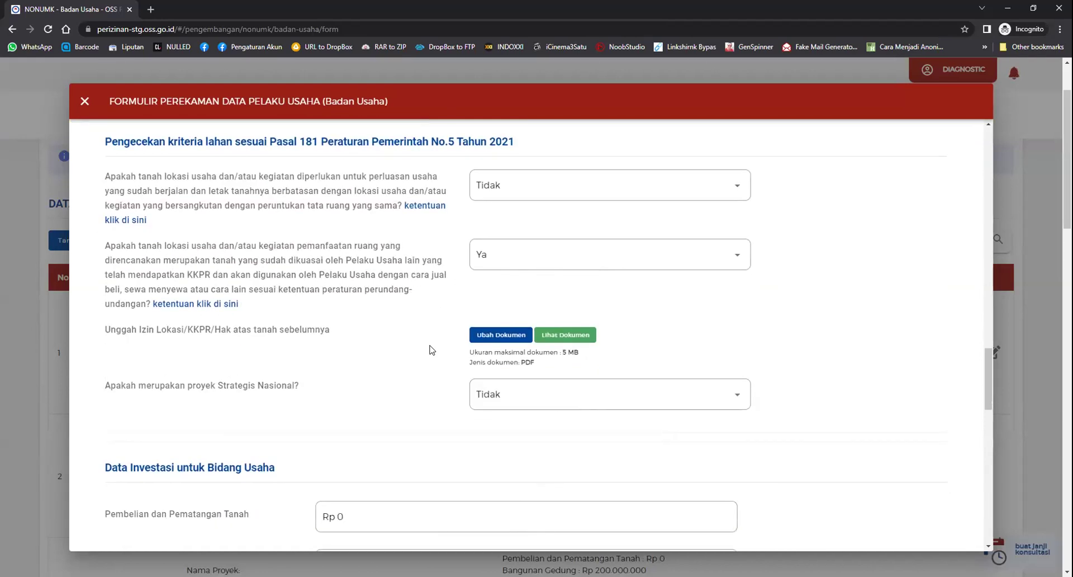
{"action": "scroll", "coordinate": [421, 352], "scroll_direction": "down", "scroll_amount": 2}
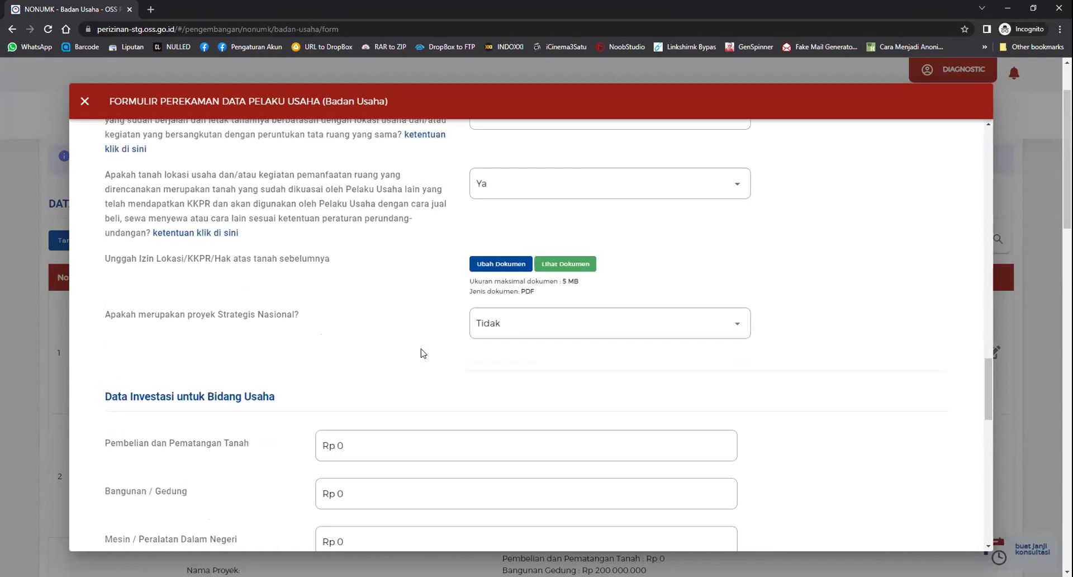
{"action": "scroll", "coordinate": [423, 353], "scroll_direction": "up", "scroll_amount": 2}
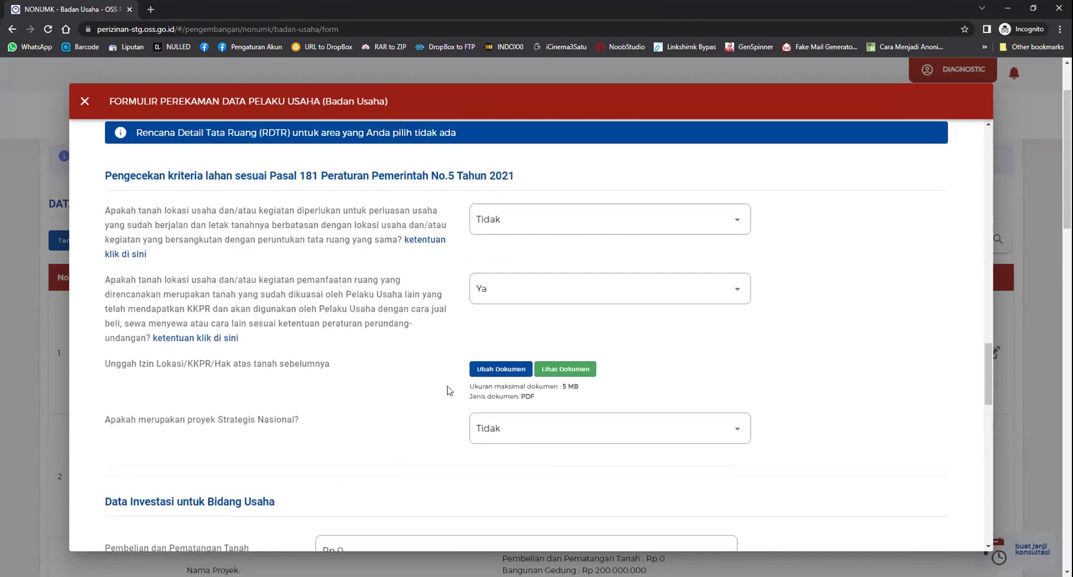
- View the document uploaded for Izin Lokasi/KKPR/Hak atas tanah sebelumnya, read its first page, and close it
{"action": "left_click", "coordinate": [558, 369]}
{"action": "scroll", "coordinate": [468, 350], "scroll_direction": "down", "scroll_amount": 1}
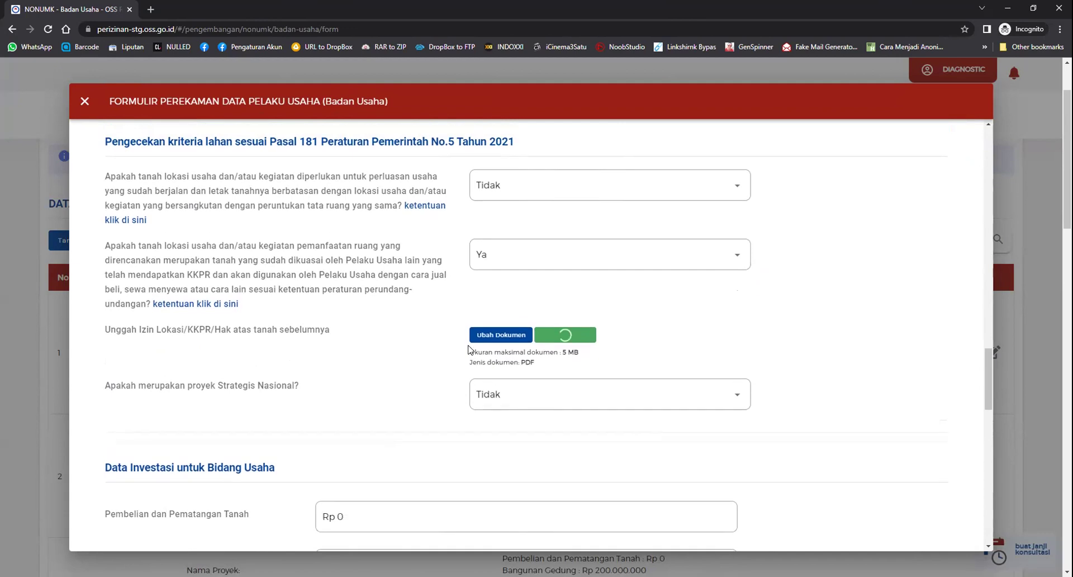
{"action": "scroll", "coordinate": [469, 350], "scroll_direction": "down", "scroll_amount": 3}
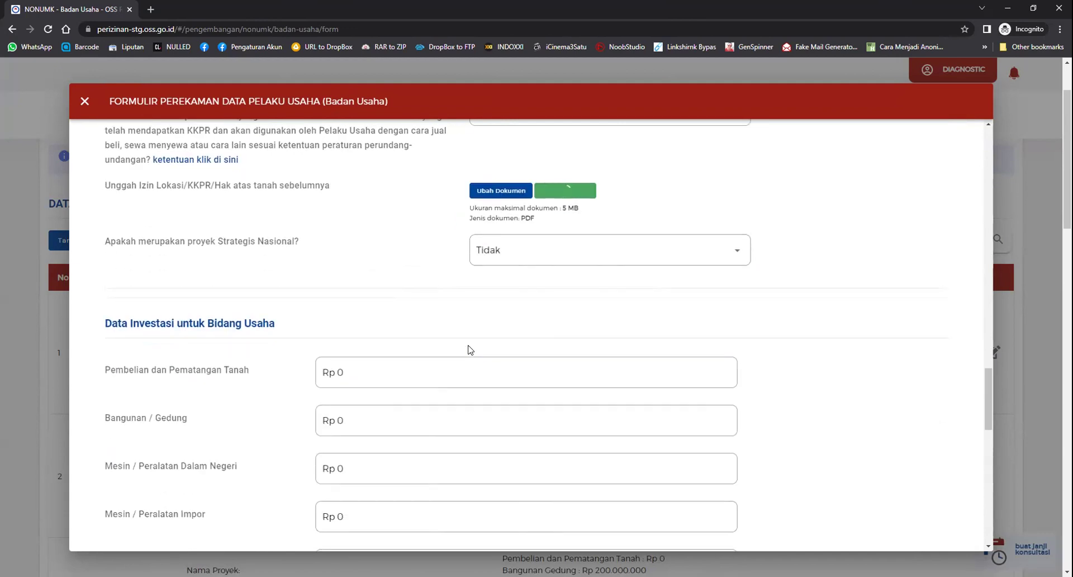
{"action": "scroll", "coordinate": [470, 349], "scroll_direction": "down", "scroll_amount": 4}
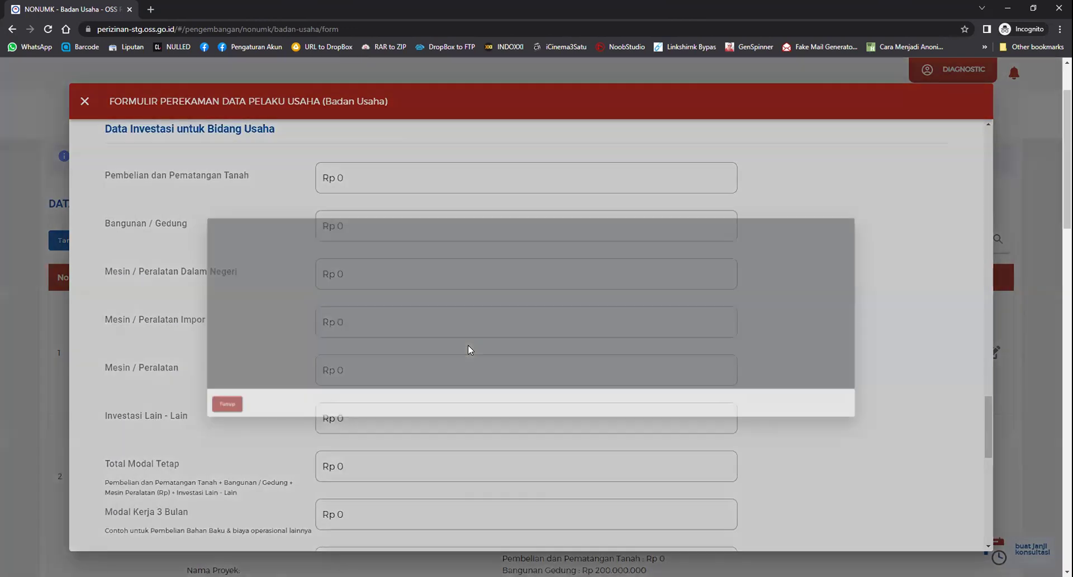
{"action": "scroll", "coordinate": [529, 334], "scroll_direction": "down", "scroll_amount": 5}
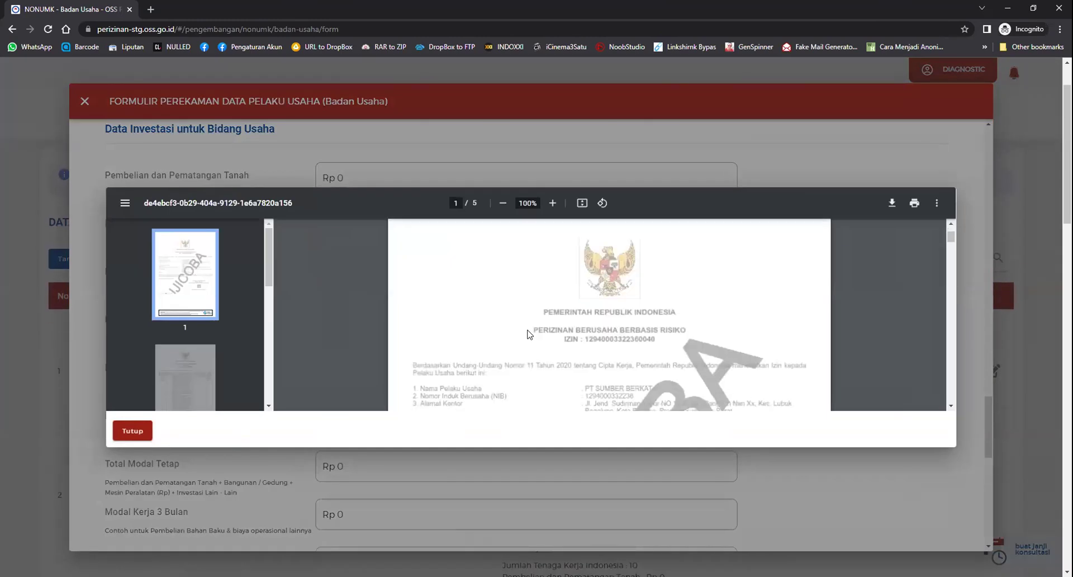
{"action": "scroll", "coordinate": [528, 334], "scroll_direction": "up", "scroll_amount": 3}
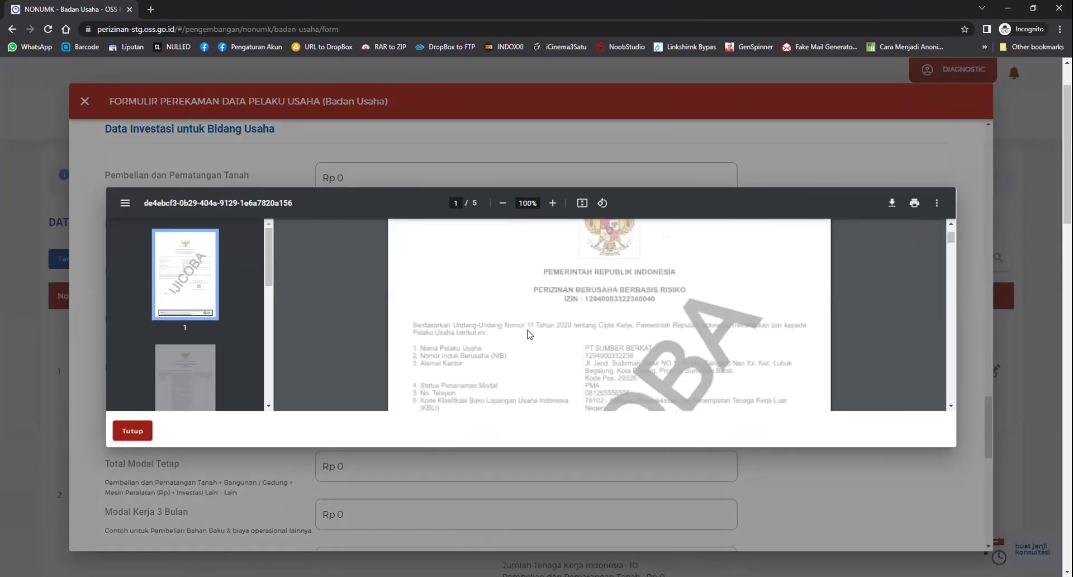
{"action": "scroll", "coordinate": [529, 333], "scroll_direction": "down", "scroll_amount": 1}
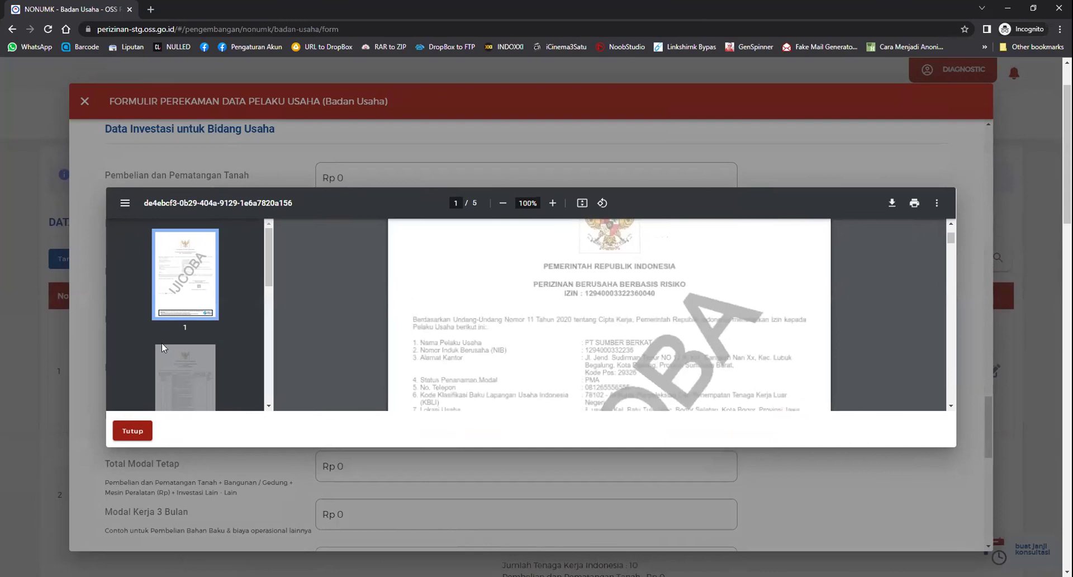
{"action": "left_click", "coordinate": [132, 430]}
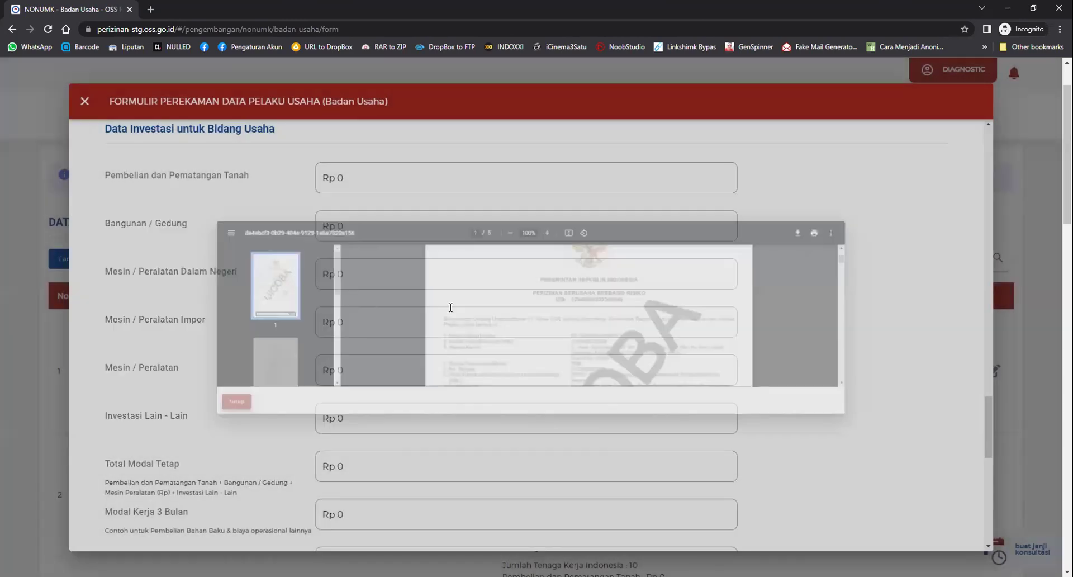
- Set Pembelian dan Pematangan Tanah in the investment data to Rp 100.000.000
{"action": "scroll", "coordinate": [451, 308], "scroll_direction": "up", "scroll_amount": 4}
{"action": "scroll", "coordinate": [518, 307], "scroll_direction": "down", "scroll_amount": 1}
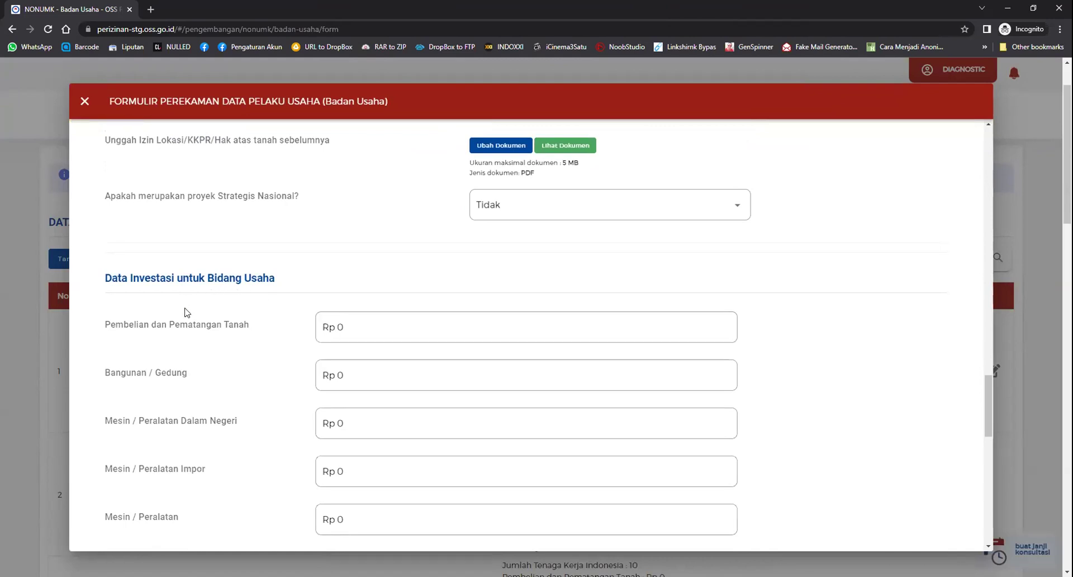
{"action": "scroll", "coordinate": [186, 310], "scroll_direction": "down", "scroll_amount": 1}
{"action": "scroll", "coordinate": [186, 312], "scroll_direction": "down", "scroll_amount": 1}
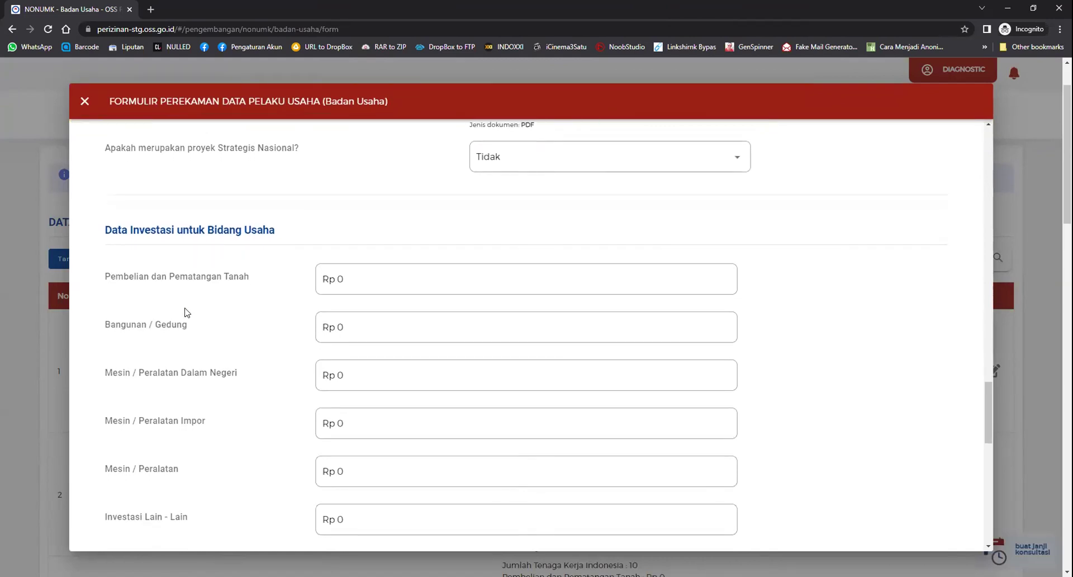
{"action": "left_click", "coordinate": [388, 283]}
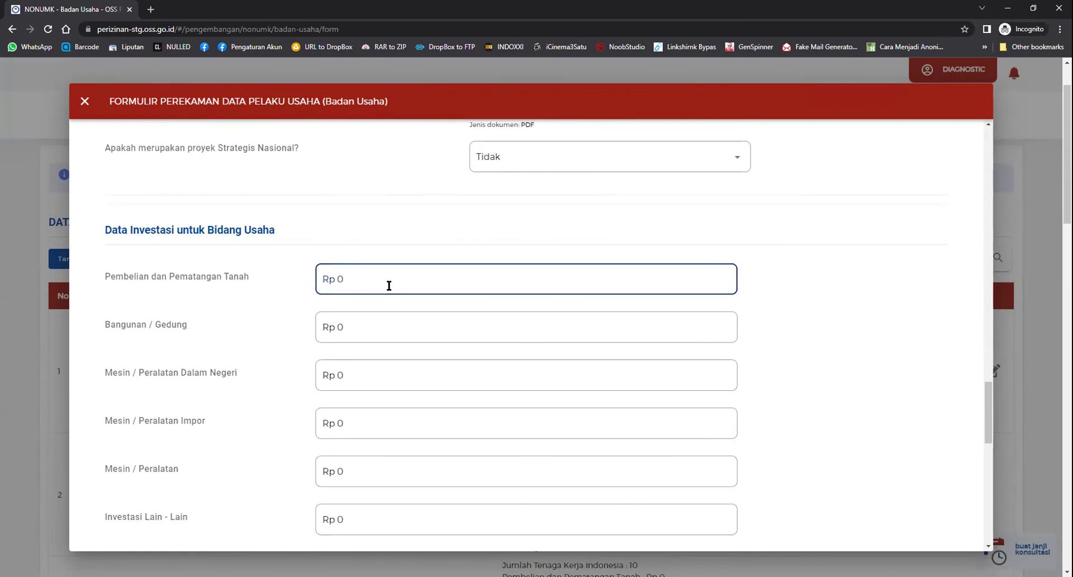
{"action": "key", "text": "BackSpace"}
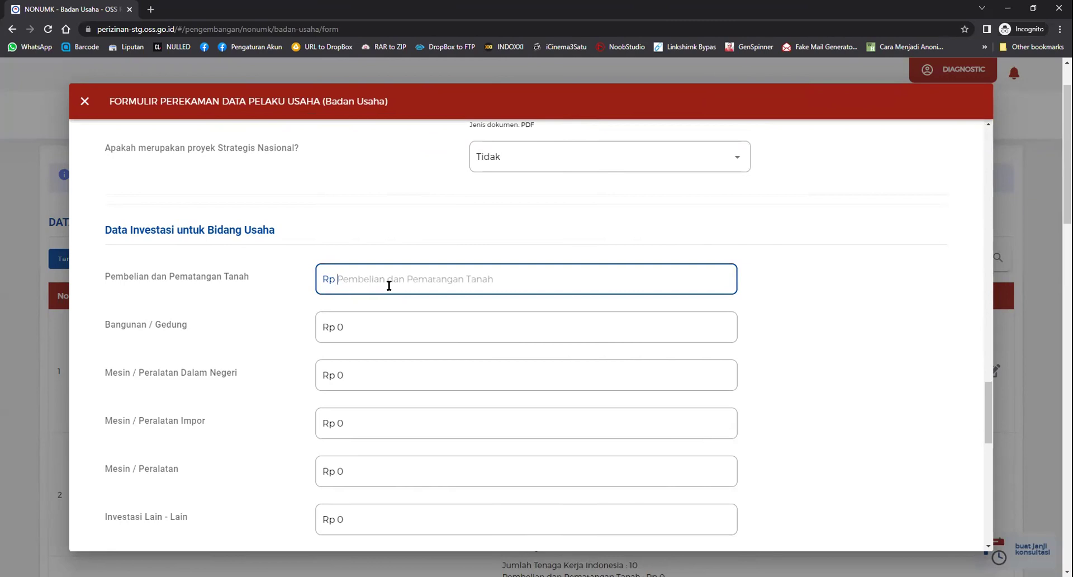
{"action": "type", "text": "100.000"}
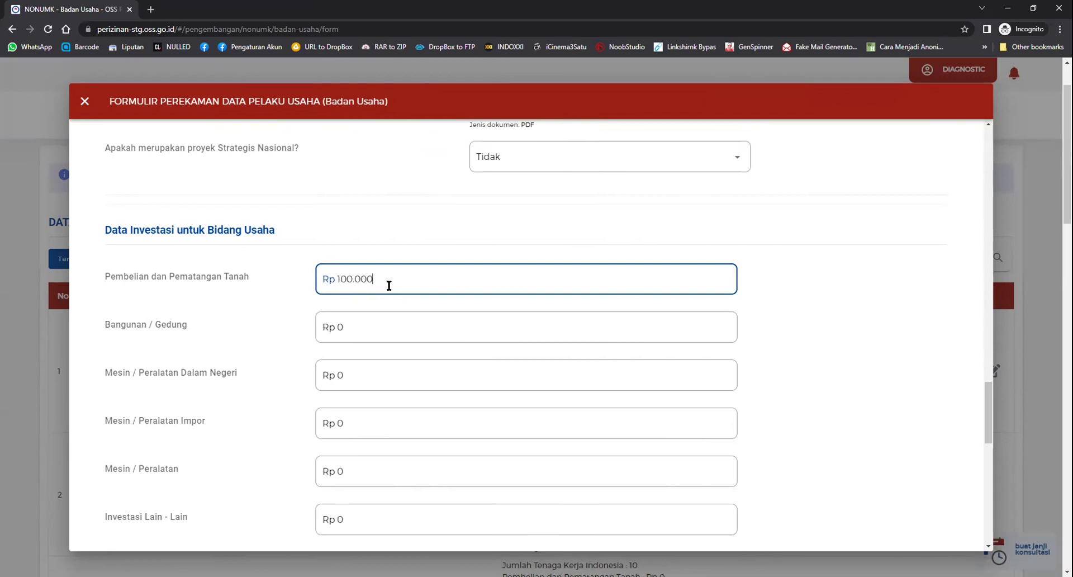
{"action": "type", "text": ".000"}
- Set Bangunan / Gedung to Rp 200.000.000 and Mesin / Peralatan Dalam Negeri to Rp 100.000.000 in the investment data
{"action": "left_click", "coordinate": [376, 323]}
{"action": "key", "text": "BackSpace"}
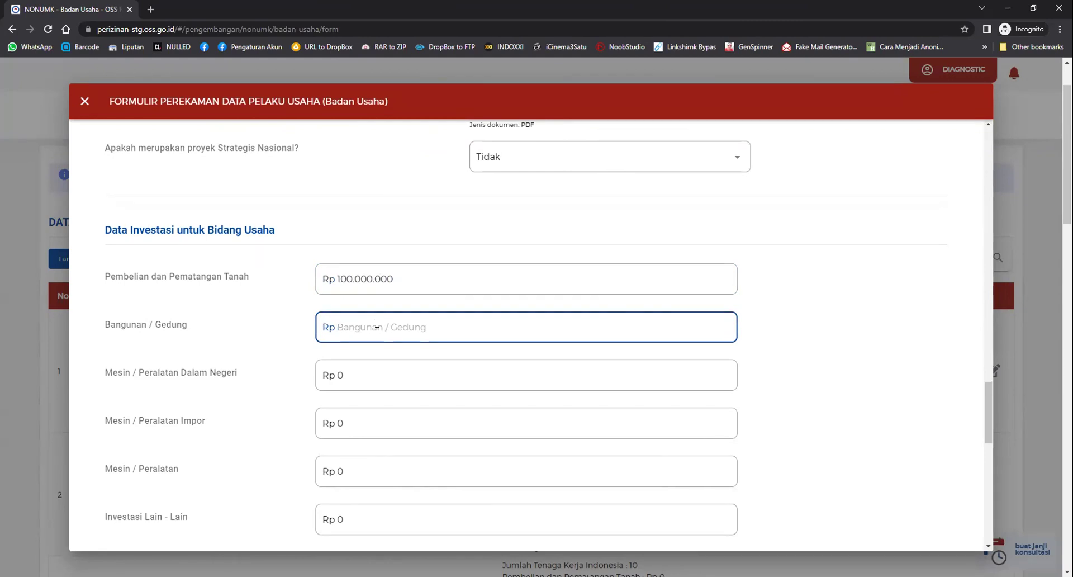
{"action": "type", "text": "200000000"}
{"action": "left_click", "coordinate": [376, 373]}
{"action": "scroll", "coordinate": [375, 374], "scroll_direction": "down", "scroll_amount": 2}
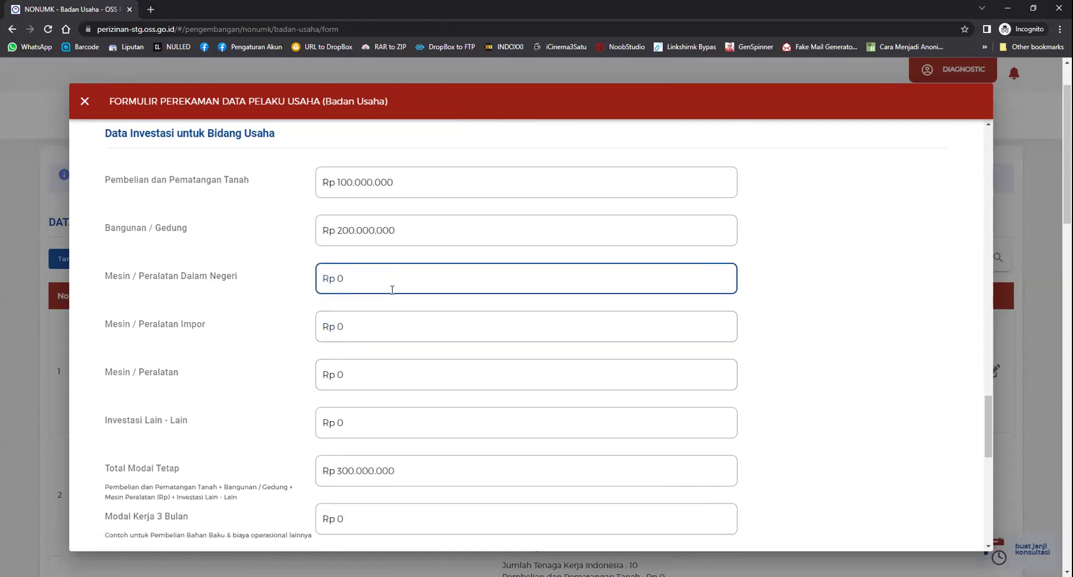
{"action": "type", "text": "1"}
{"action": "key", "text": "BackSpace"}
{"action": "key", "text": "BackSpace"}
{"action": "type", "text": "100.000.000"}
- Set Investasi Lain - Lain to Rp 2.000.000.000 and Modal Kerja 3 Bulan to Rp 1.000.000.000
{"action": "scroll", "coordinate": [392, 290], "scroll_direction": "down", "scroll_amount": 3}
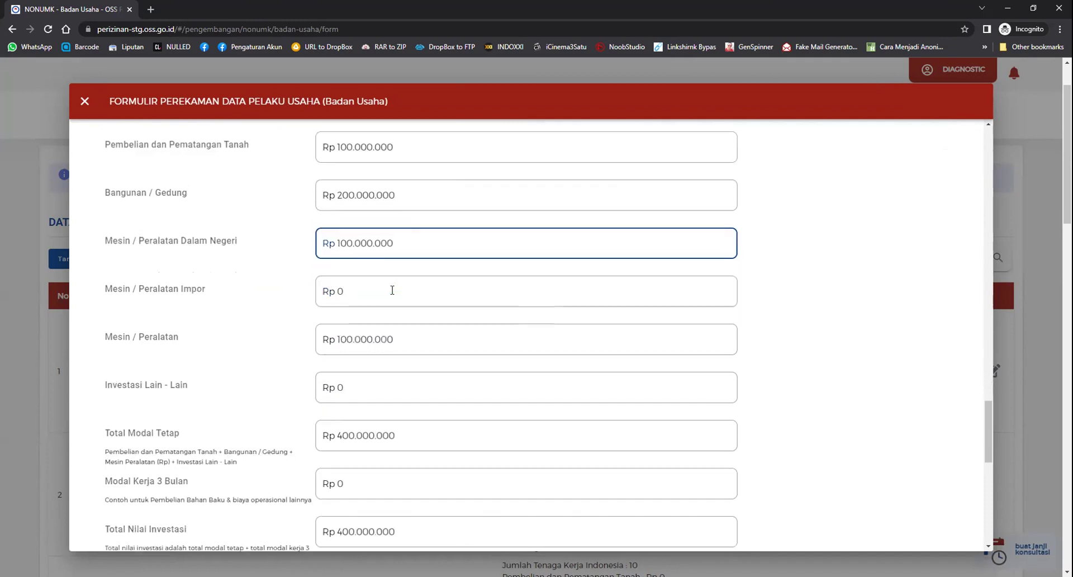
{"action": "left_click", "coordinate": [373, 294]}
{"action": "key", "text": "BackSpace"}
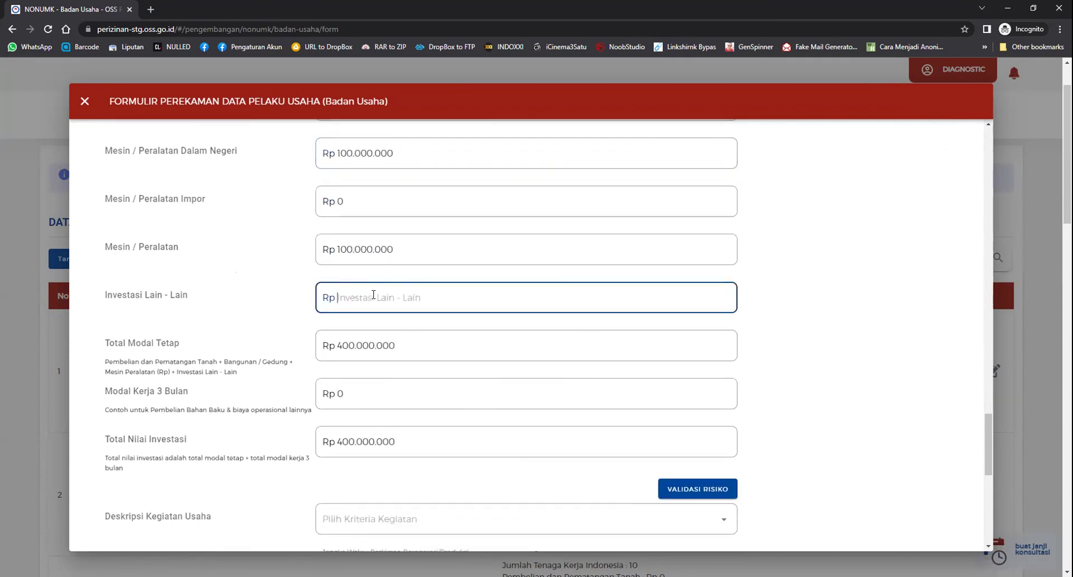
{"action": "type", "text": "2.000.000.000"}
{"action": "left_click", "coordinate": [389, 393]}
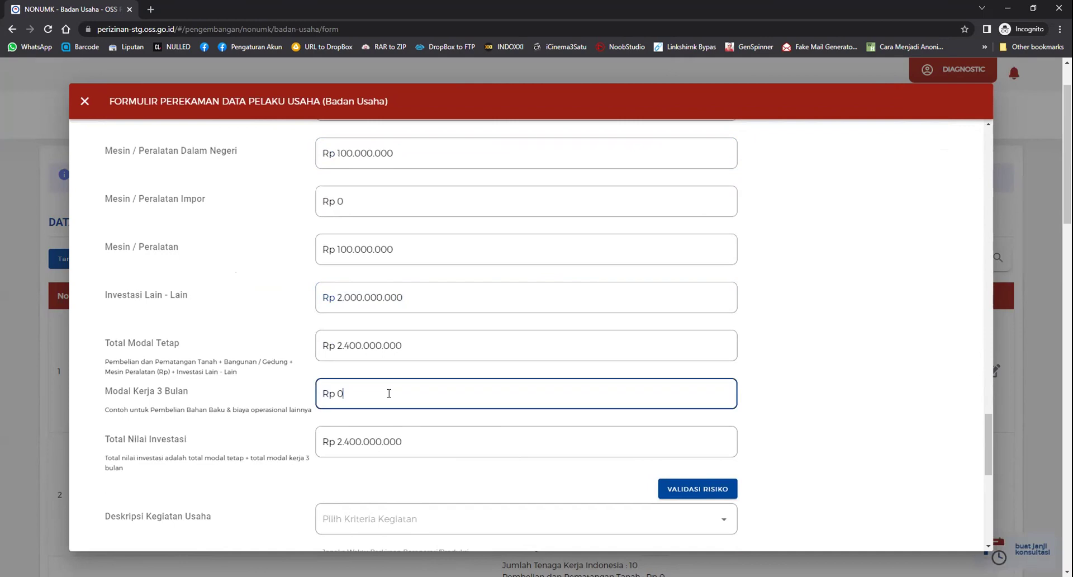
{"action": "key", "text": "BackSpace"}
{"action": "type", "text": "1.000.000.000"}
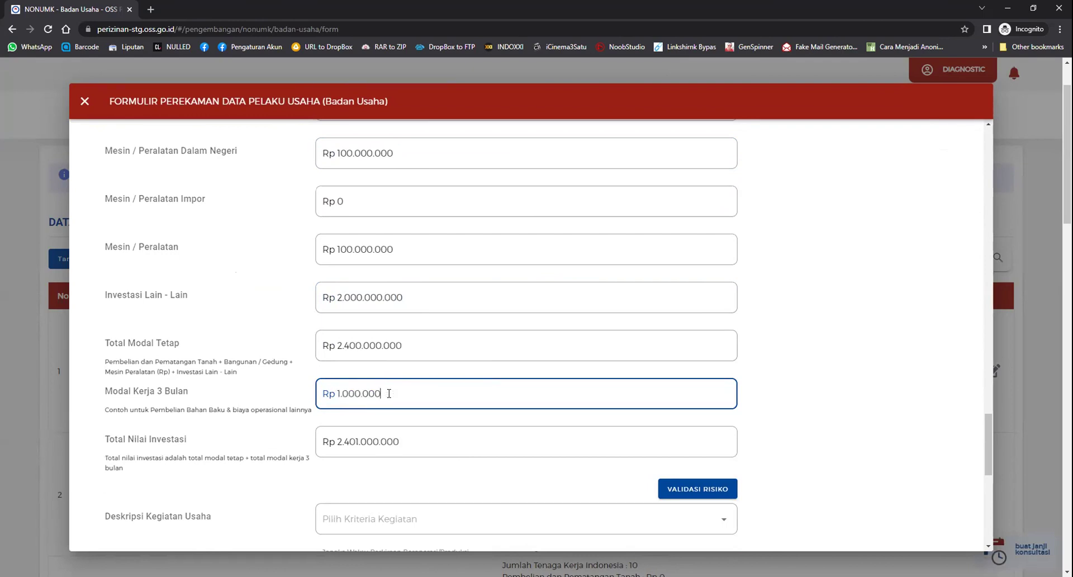
- Validate the activity's risk from the investment data and set Deskripsi Kegiatan Usaha to Seluruh
{"action": "scroll", "coordinate": [389, 394], "scroll_direction": "down", "scroll_amount": 2}
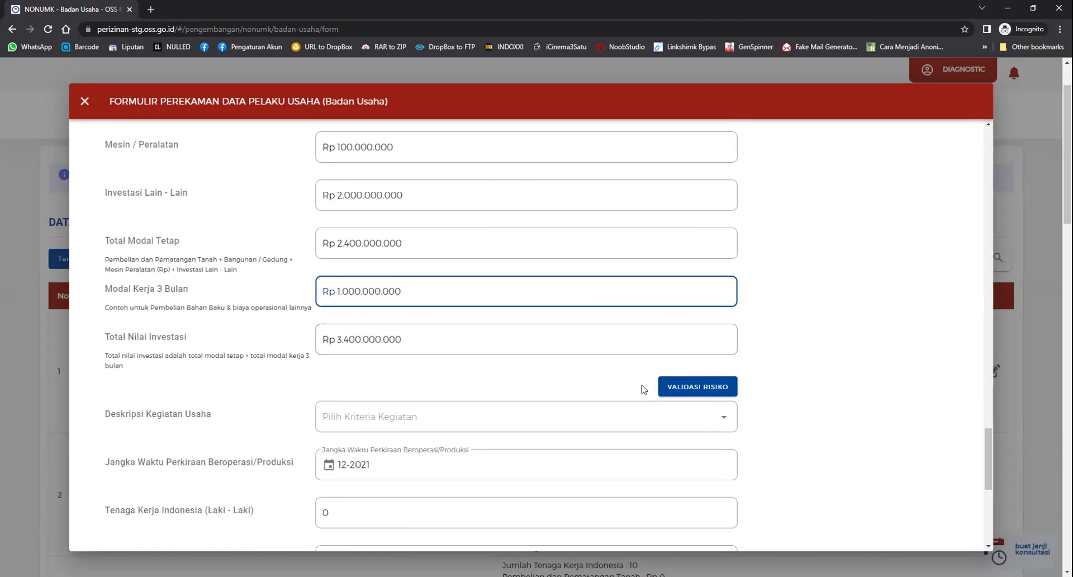
{"action": "left_click", "coordinate": [692, 388]}
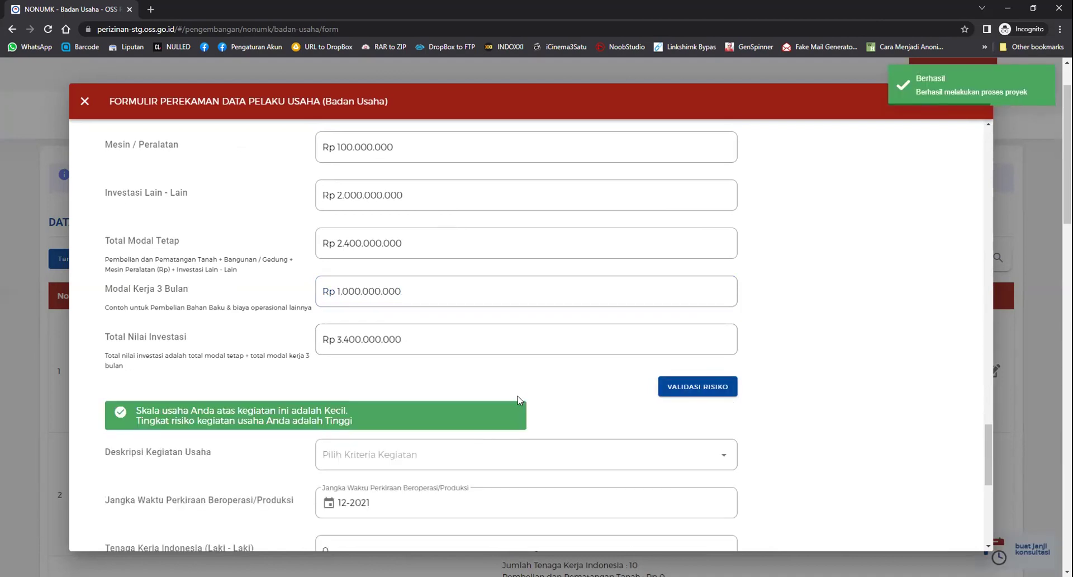
{"action": "scroll", "coordinate": [518, 399], "scroll_direction": "down", "scroll_amount": 3}
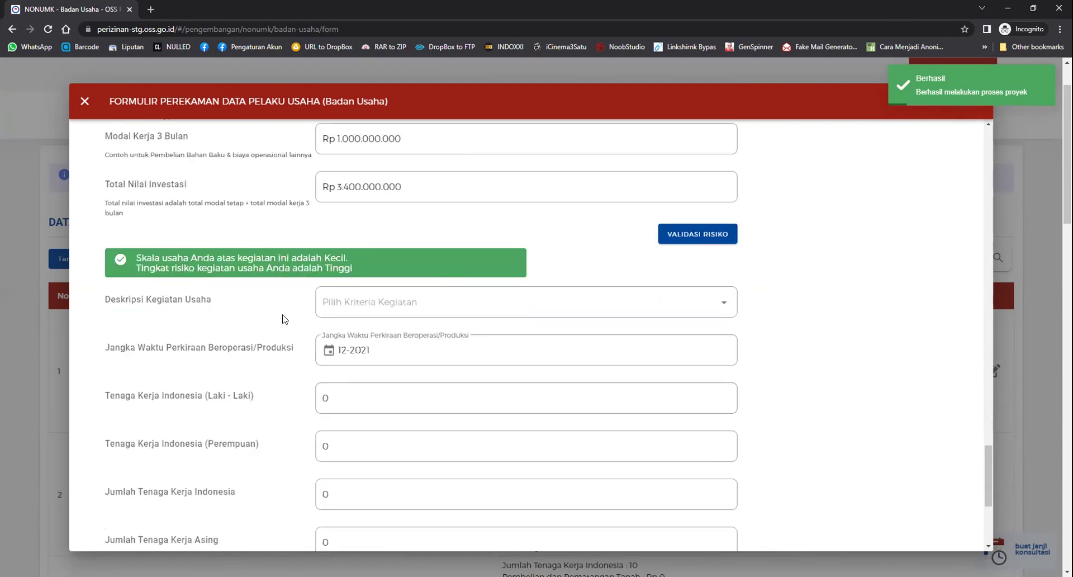
{"action": "left_click", "coordinate": [407, 303]}
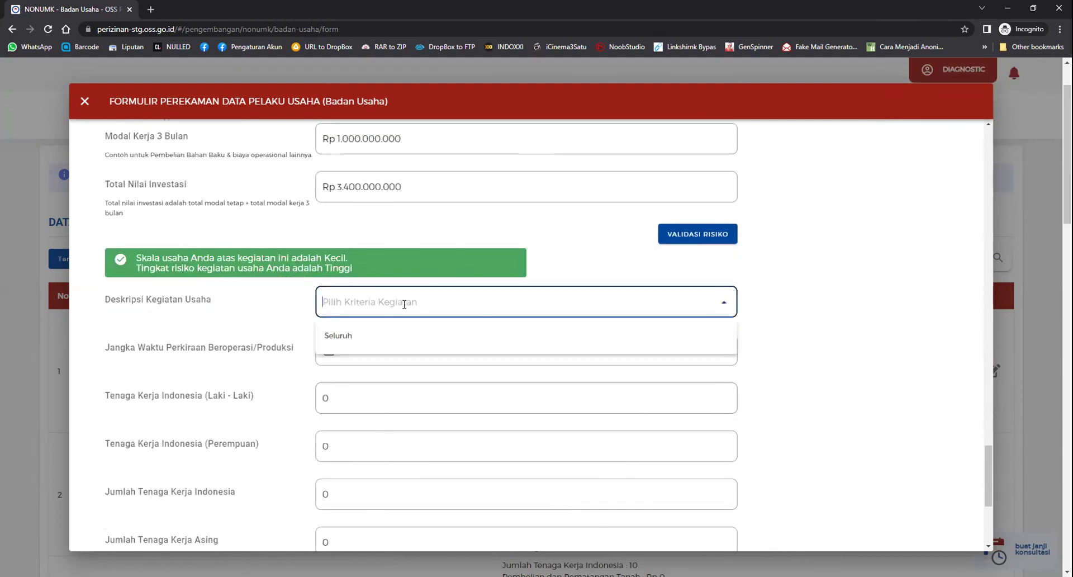
{"action": "left_click", "coordinate": [361, 347]}
- Set Jangka Waktu Perkiraan Beroperasi/Produksi to March 2022
{"action": "scroll", "coordinate": [361, 347], "scroll_direction": "down", "scroll_amount": 1}
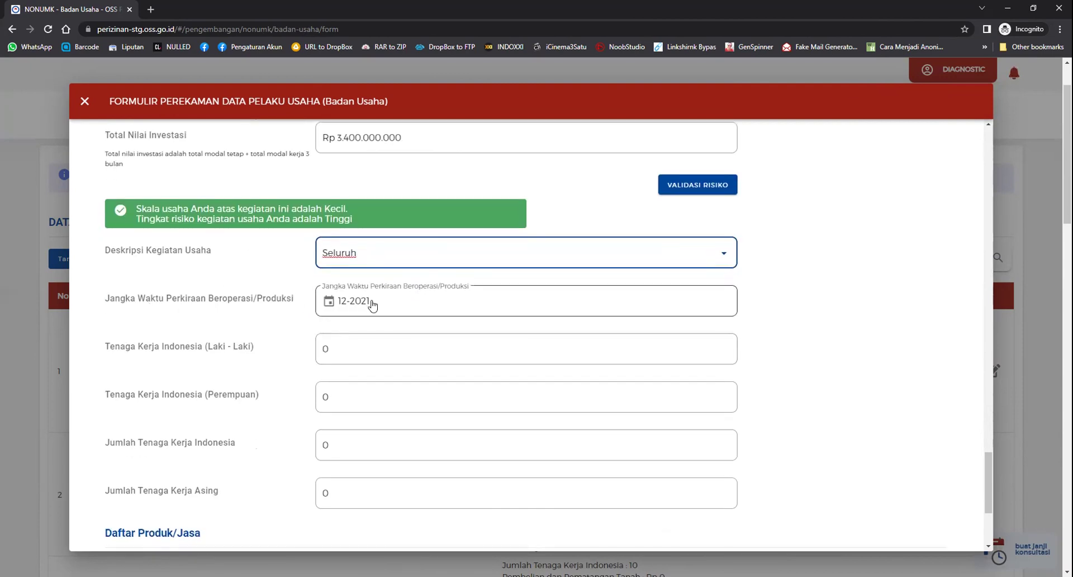
{"action": "left_click", "coordinate": [417, 305]}
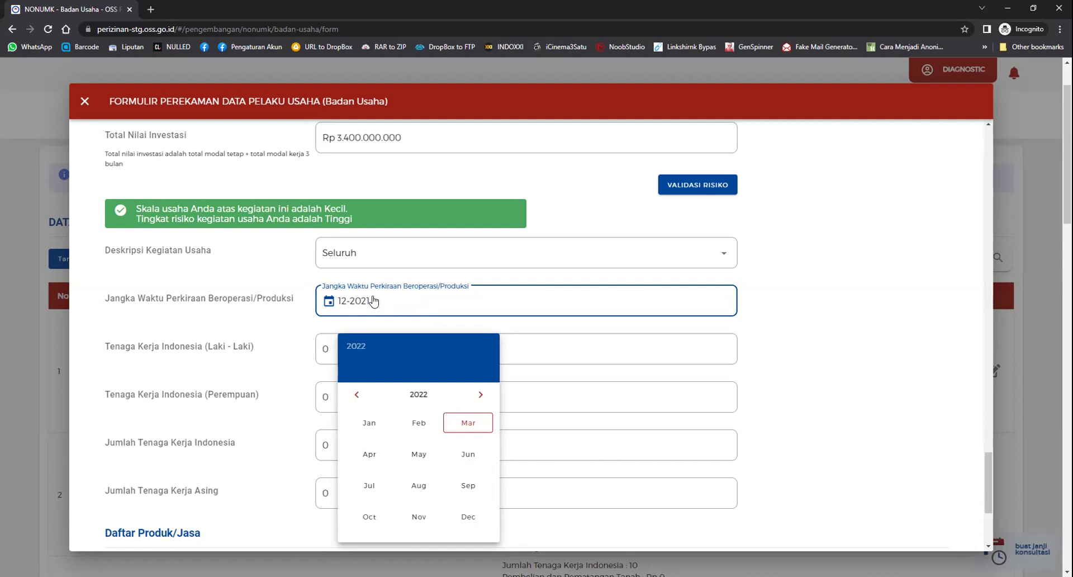
{"action": "left_click", "coordinate": [469, 424]}
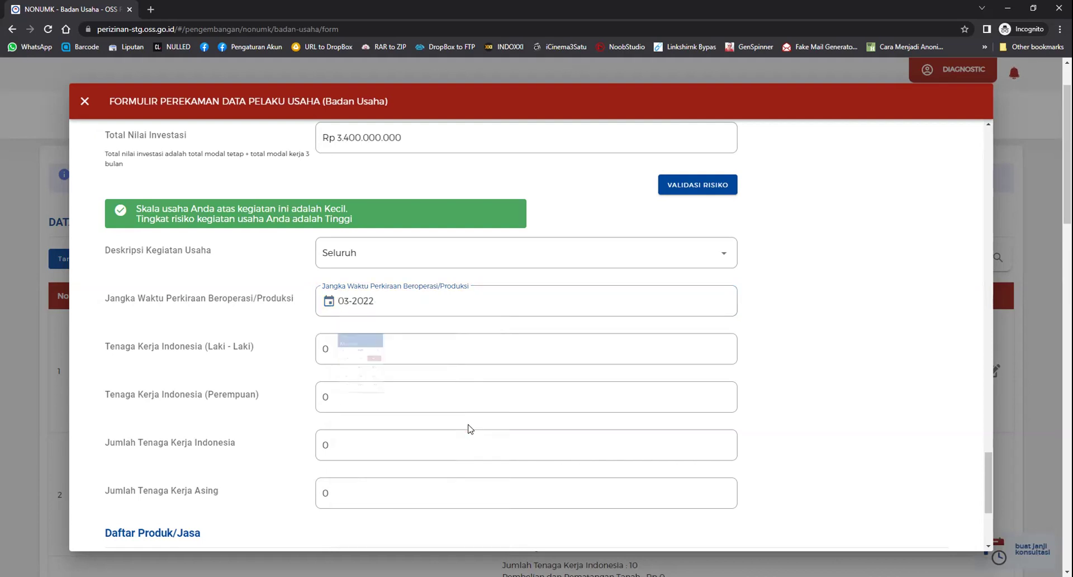
- Set the number of Indonesian workers to 5 male (Laki - Laki) and 5 female (Perempuan)
{"action": "left_click", "coordinate": [322, 342]}
{"action": "scroll", "coordinate": [322, 341], "scroll_direction": "down", "scroll_amount": 3}
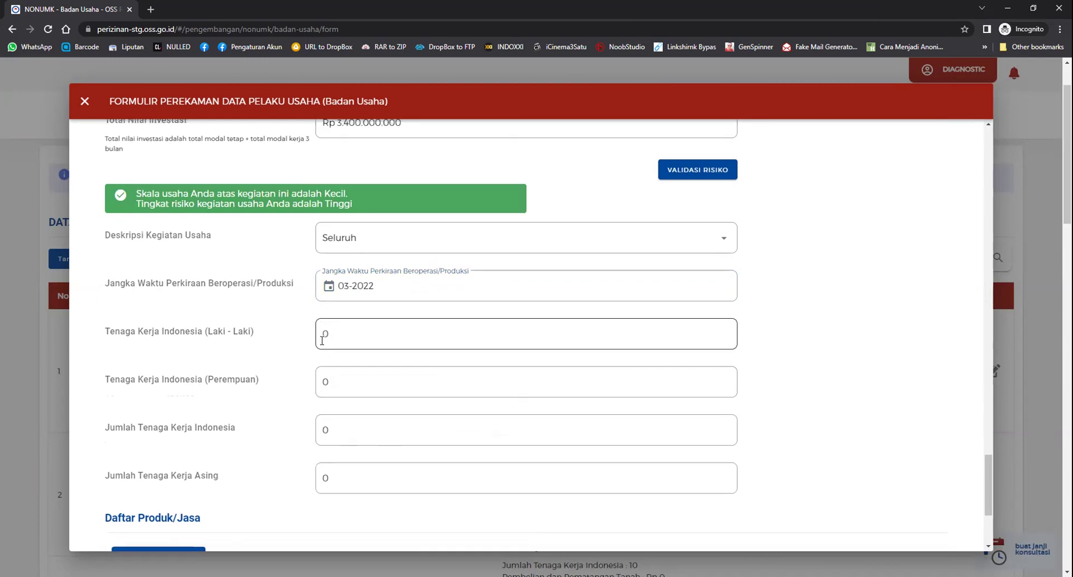
{"action": "scroll", "coordinate": [361, 232], "scroll_direction": "up", "scroll_amount": 1}
{"action": "left_click", "coordinate": [361, 232]}
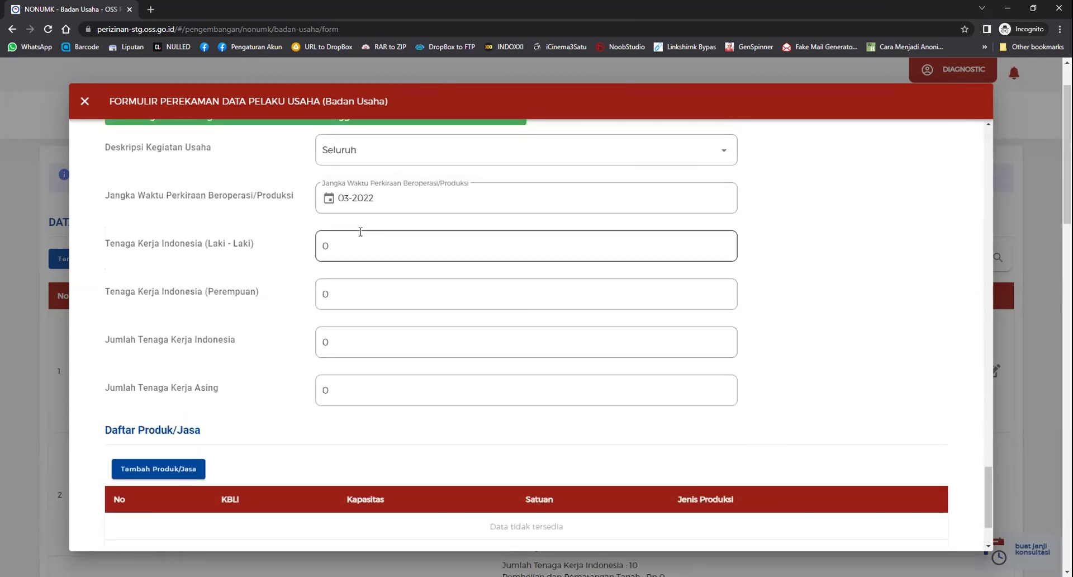
{"action": "key", "text": "BackSpace"}
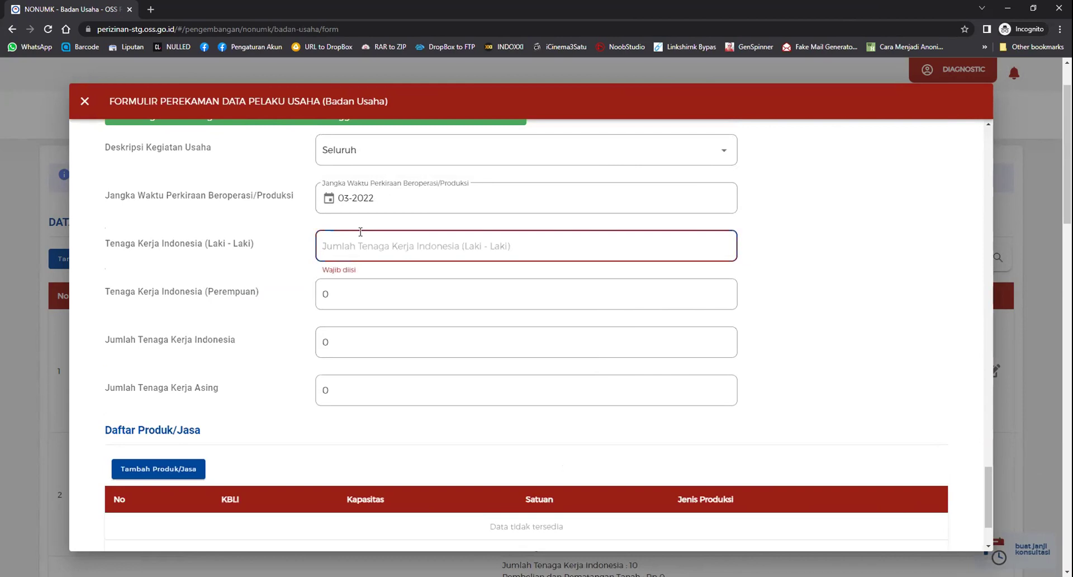
{"action": "type", "text": "500"}
{"action": "key", "text": "BackSpace"}
{"action": "key", "text": "BackSpace"}
{"action": "left_click", "coordinate": [349, 294]}
{"action": "key", "text": "BackSpace"}
{"action": "type", "text": "5"}
{"action": "scroll", "coordinate": [380, 366], "scroll_direction": "down", "scroll_amount": 1}
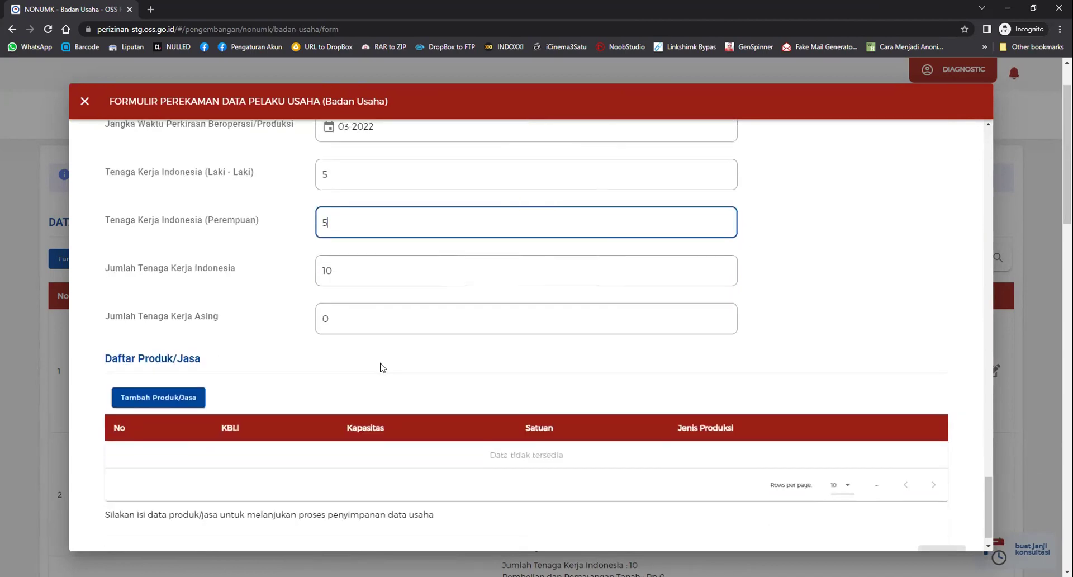
{"action": "scroll", "coordinate": [382, 367], "scroll_direction": "up", "scroll_amount": 1}
{"action": "scroll", "coordinate": [382, 368], "scroll_direction": "down", "scroll_amount": 1}
{"action": "scroll", "coordinate": [379, 367], "scroll_direction": "up", "scroll_amount": 1}
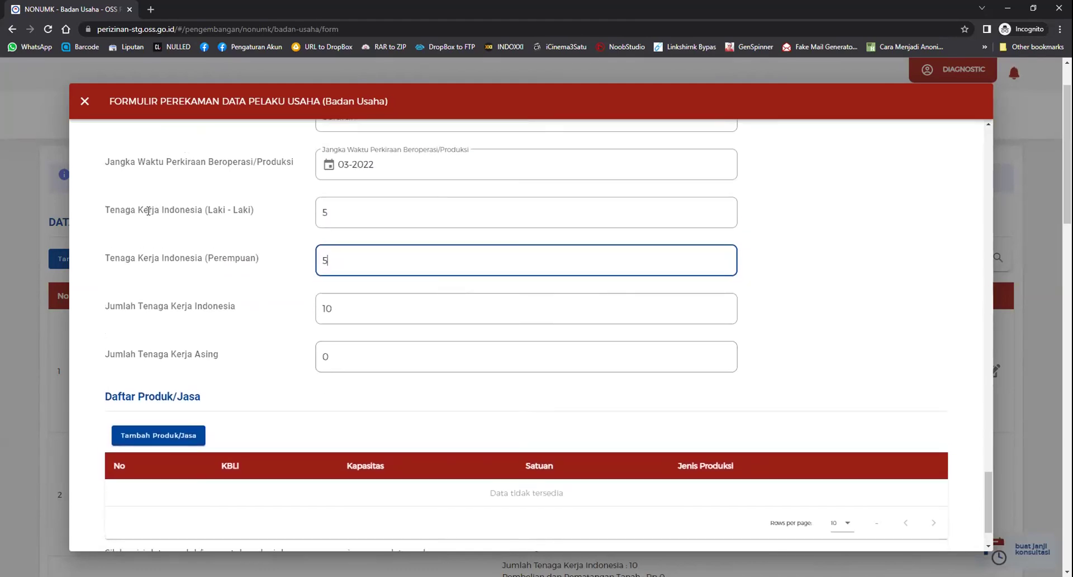
{"action": "double_click", "coordinate": [113, 207]}
{"action": "left_click", "coordinate": [255, 214], "text": "shift"}
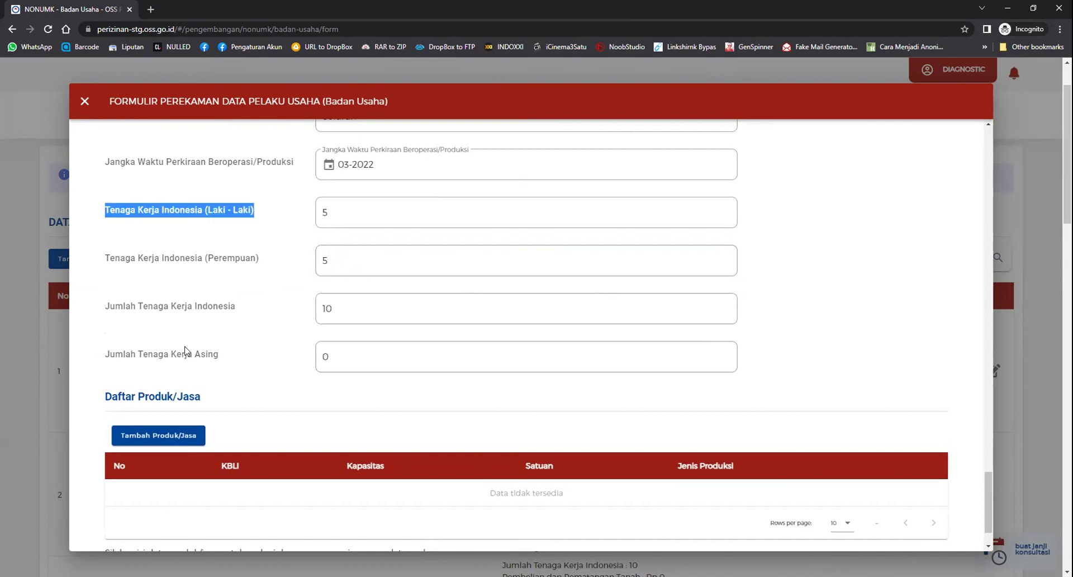
- Start a new product/service entry of type Lainnya and describe it as Aktivitas Kurir
{"action": "left_click", "coordinate": [147, 439]}
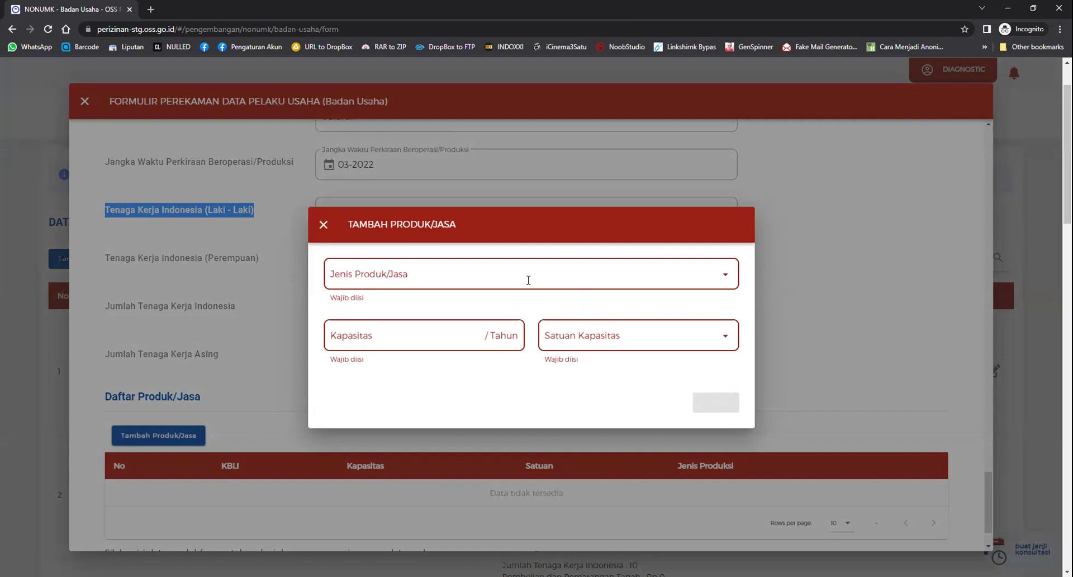
{"action": "left_click", "coordinate": [528, 280]}
{"action": "left_click", "coordinate": [486, 307]}
{"action": "left_click", "coordinate": [459, 291]}
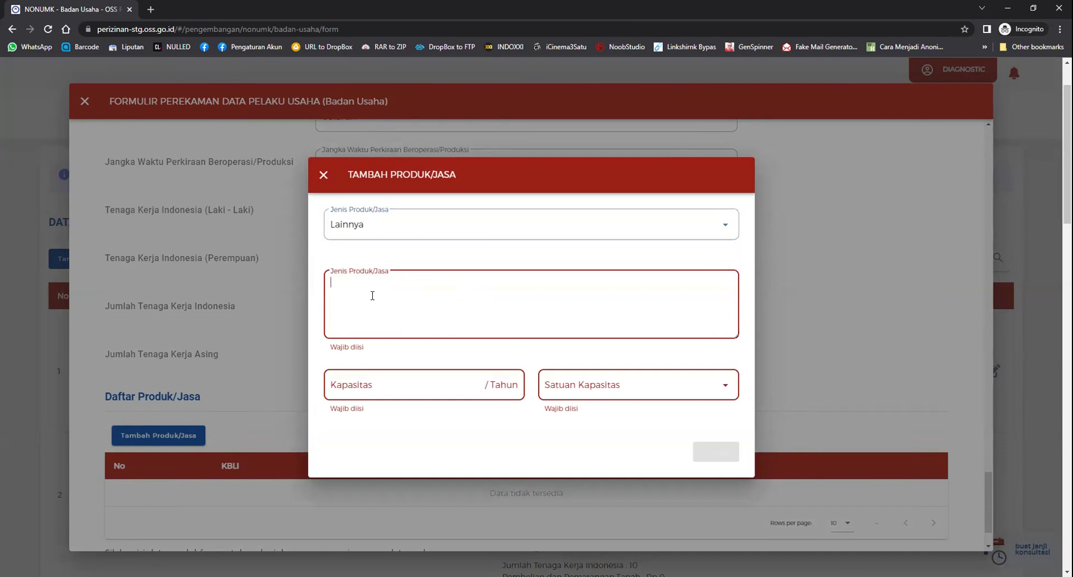
{"action": "type", "text": "Aktivitas Kurir"}
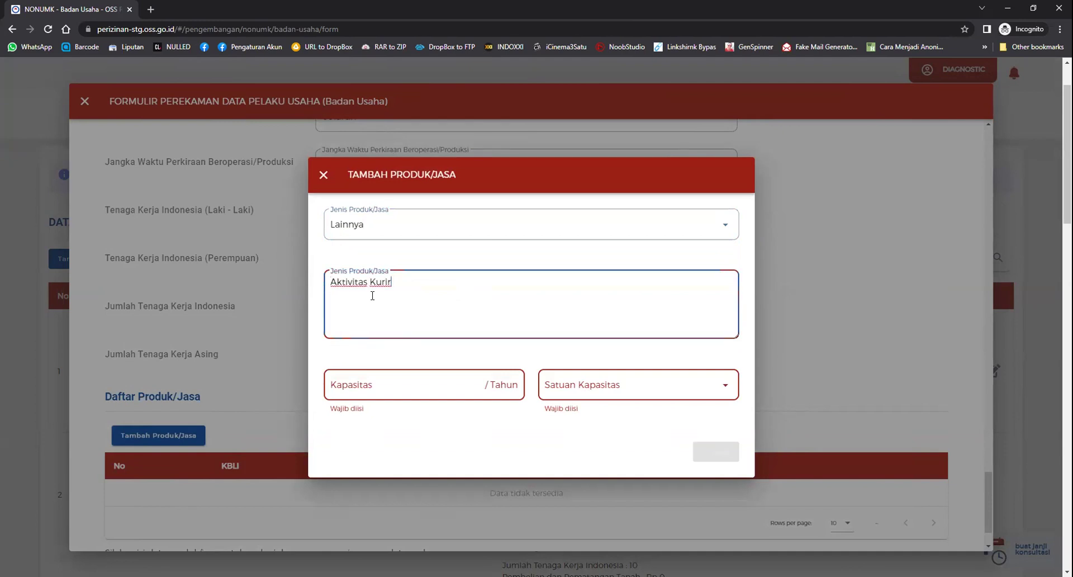
- Set the product's capacity unit to Rp and its yearly capacity to 1.000.000.000, and save the product
{"action": "left_click", "coordinate": [621, 383]}
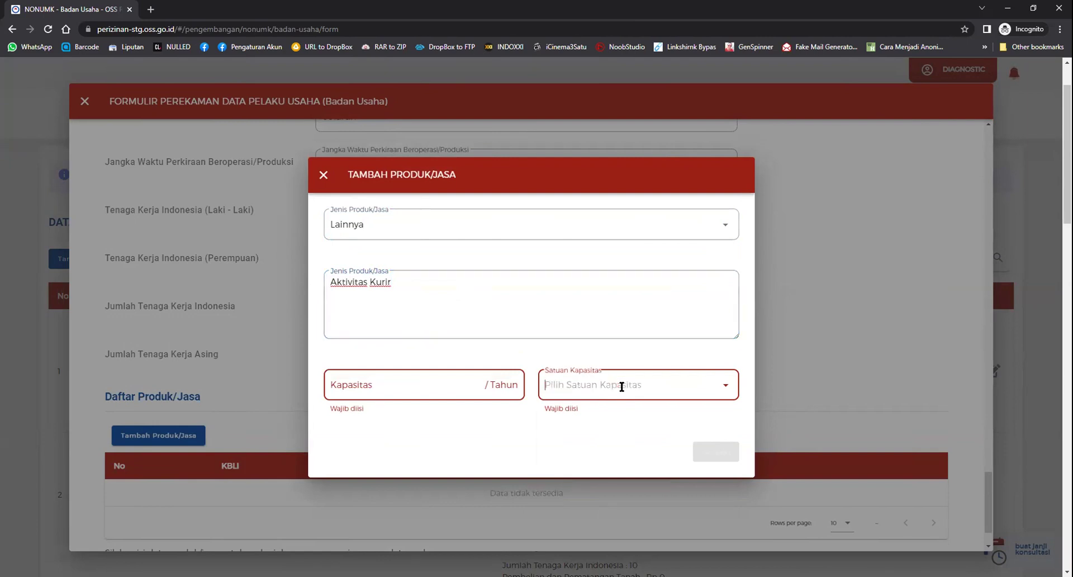
{"action": "left_click", "coordinate": [572, 426]}
{"action": "left_click", "coordinate": [445, 389]}
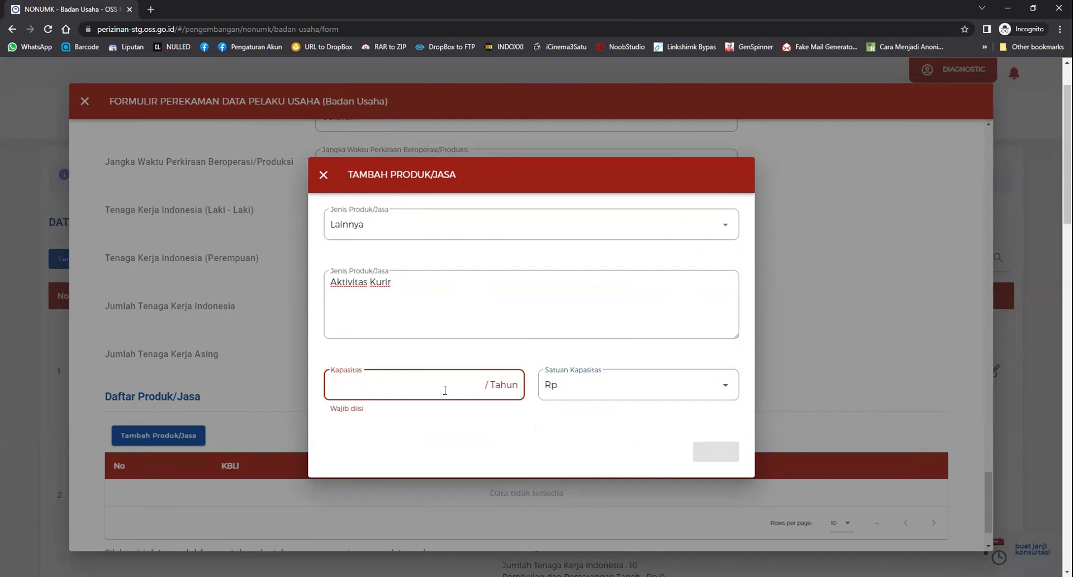
{"action": "type", "text": "1"}
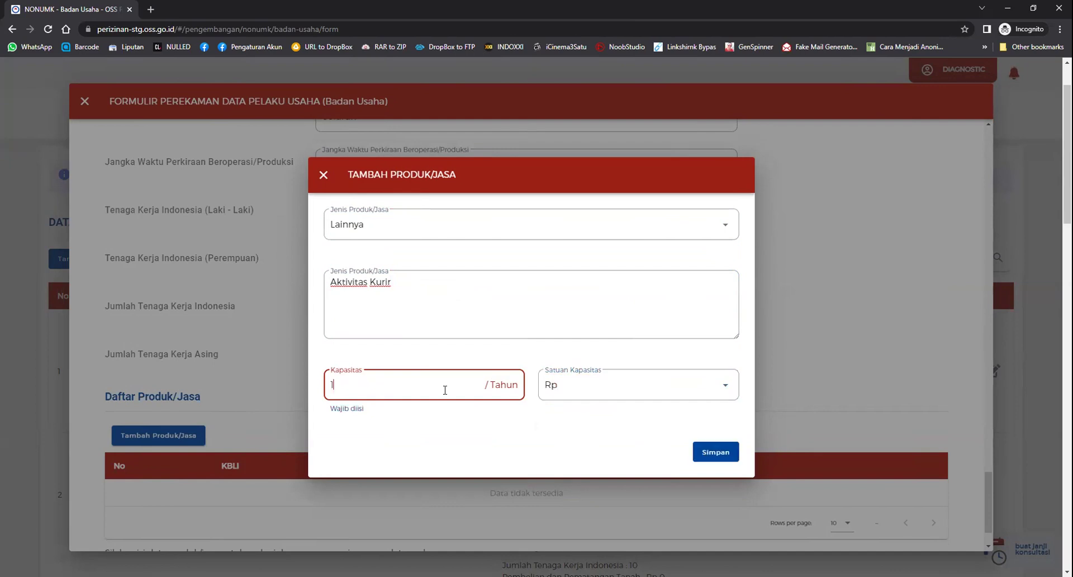
{"action": "type", "text": ".000.000.000"}
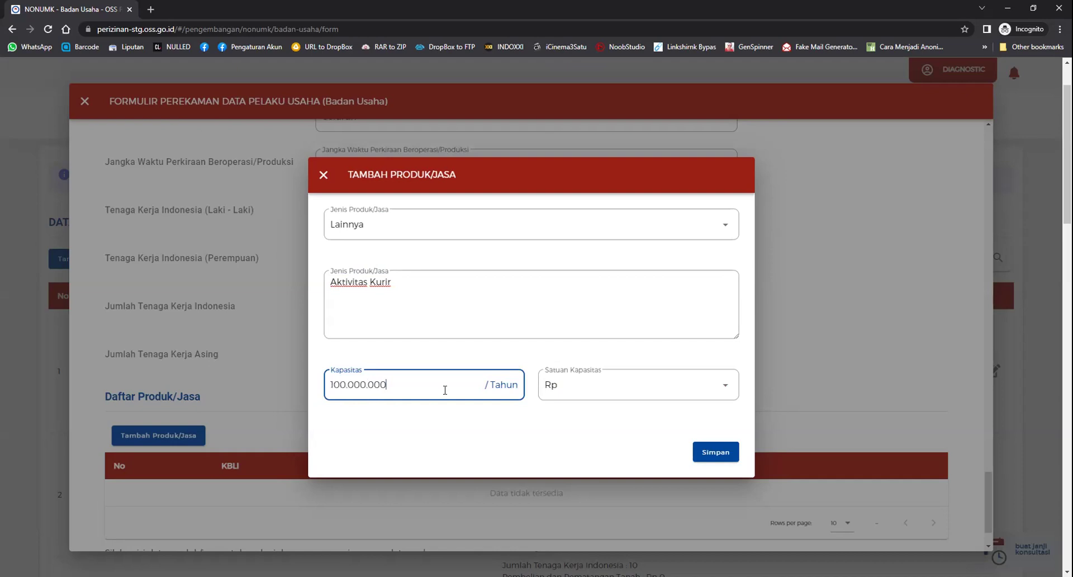
{"action": "left_click", "coordinate": [713, 451]}
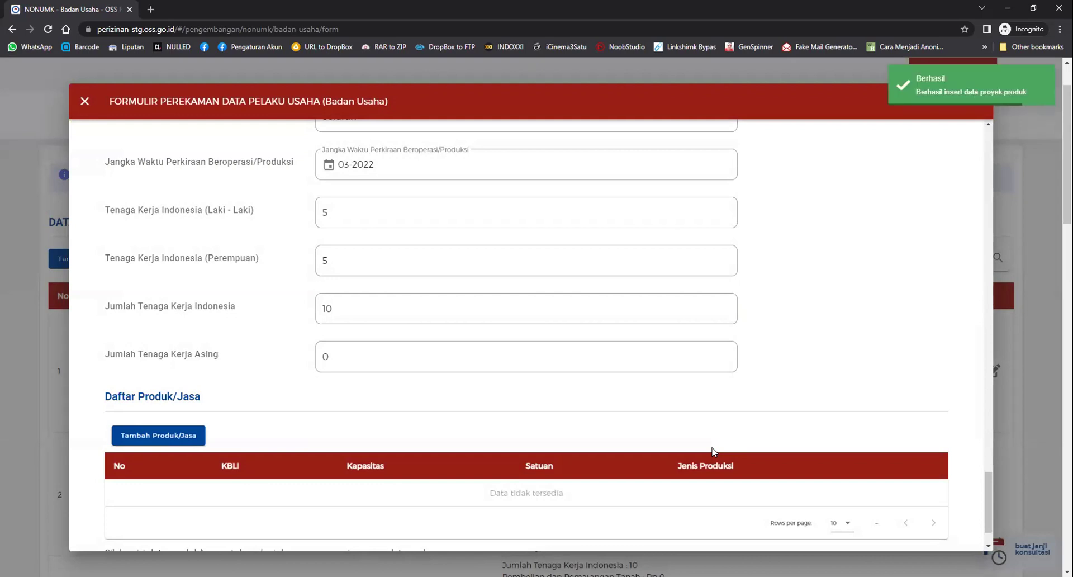
- Check the saved product and workforce entries, finish the project form and confirm continuing to the following process
{"action": "scroll", "coordinate": [712, 450], "scroll_direction": "down", "scroll_amount": 1}
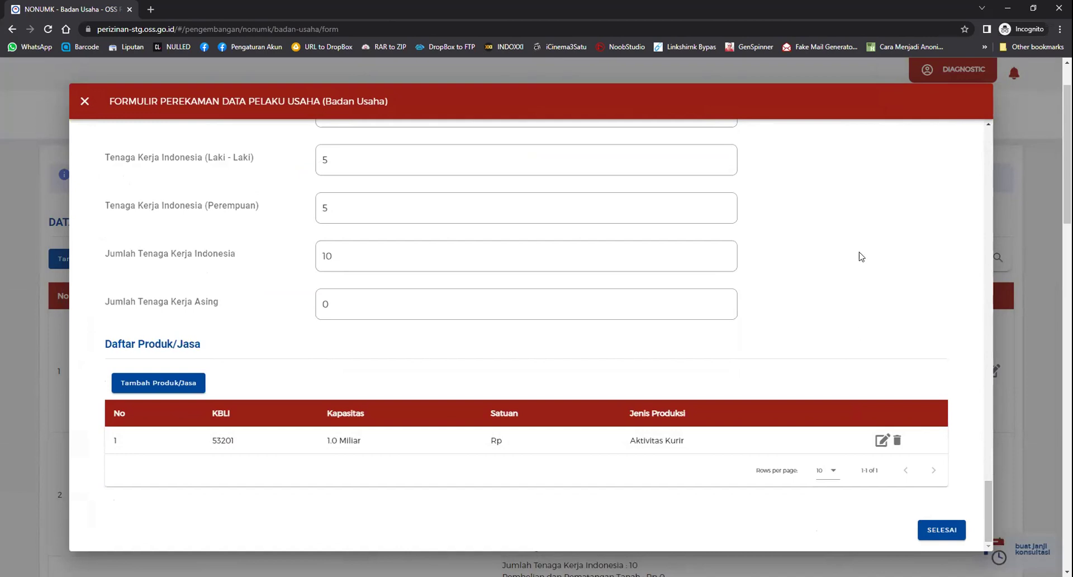
{"action": "scroll", "coordinate": [881, 229], "scroll_direction": "up", "scroll_amount": 2}
{"action": "scroll", "coordinate": [881, 230], "scroll_direction": "down", "scroll_amount": 2}
{"action": "left_click", "coordinate": [936, 531]}
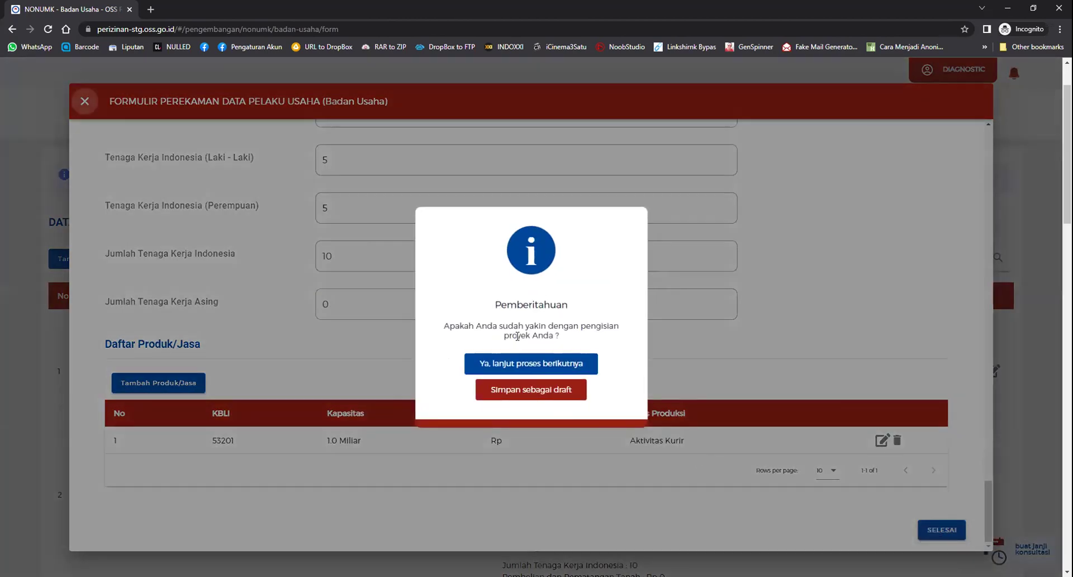
{"action": "left_click", "coordinate": [517, 366]}
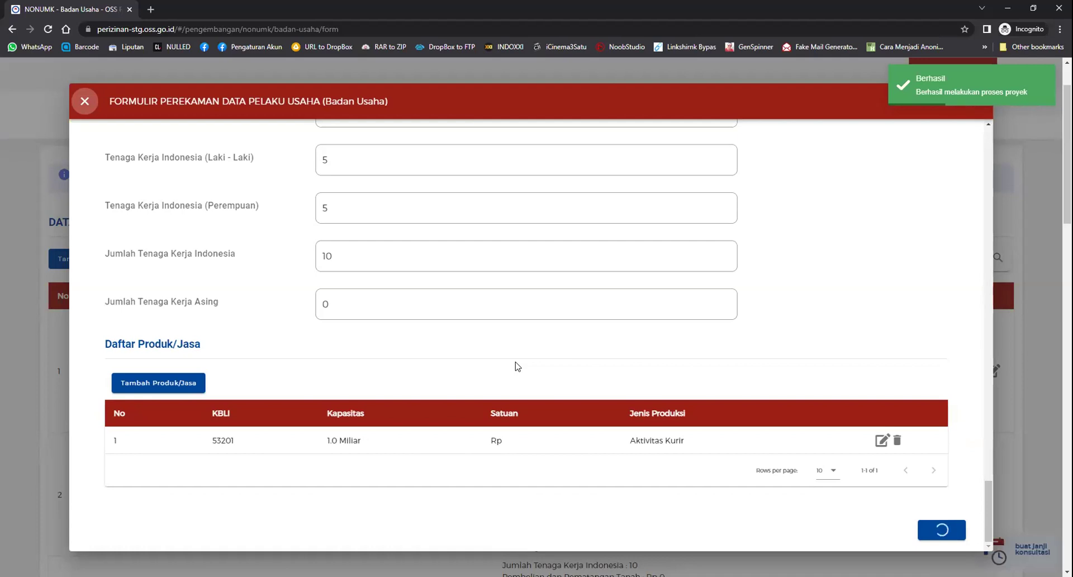
- Accept the declaration that the project data is true and compliant with regulations, and continue
{"action": "scroll", "coordinate": [517, 366], "scroll_direction": "down", "scroll_amount": 1}
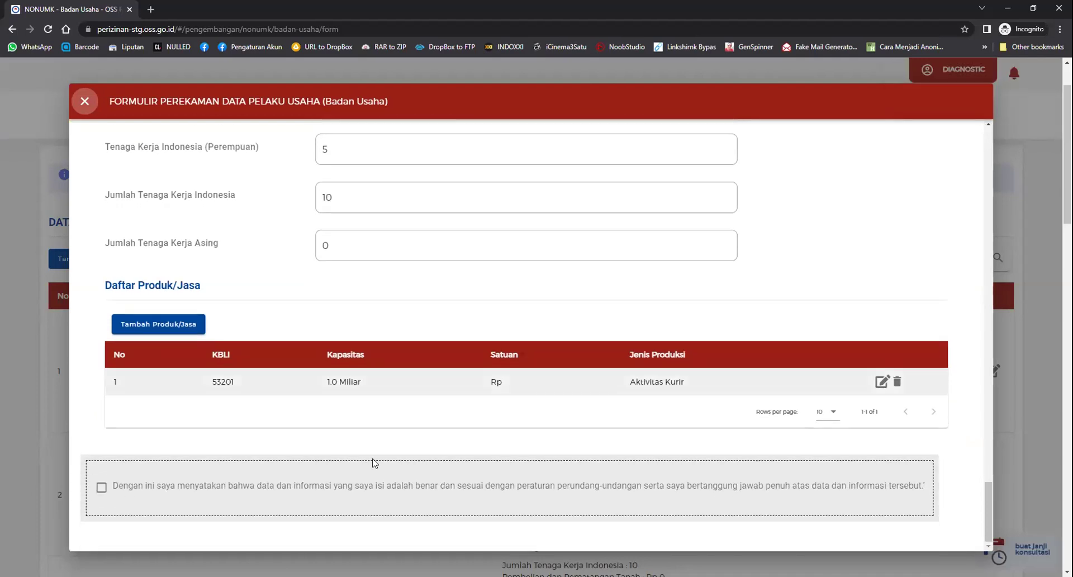
{"action": "left_click", "coordinate": [336, 484]}
{"action": "scroll", "coordinate": [337, 483], "scroll_direction": "down", "scroll_amount": 1}
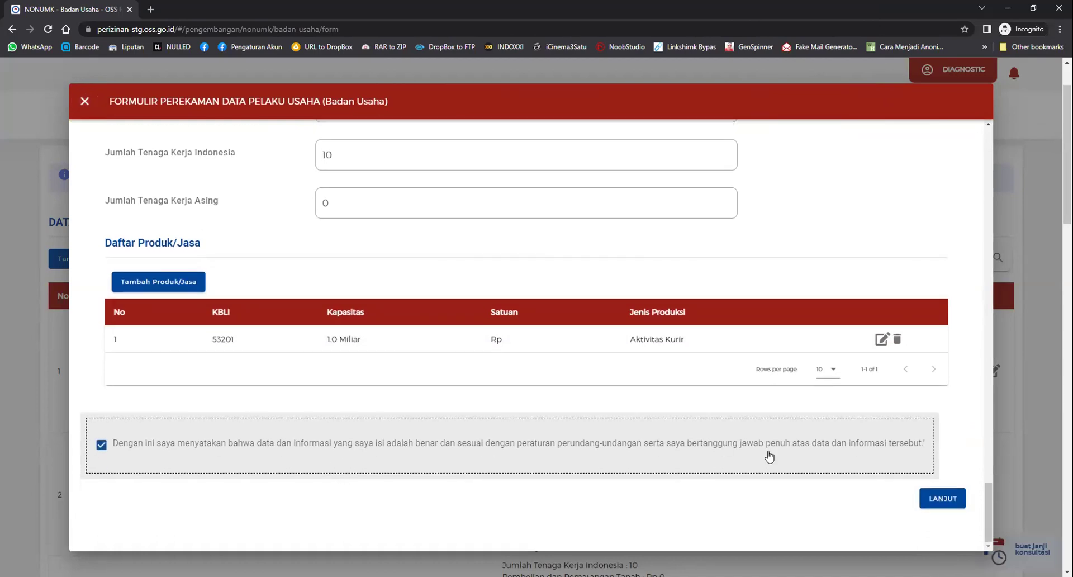
{"action": "left_click", "coordinate": [937, 498]}
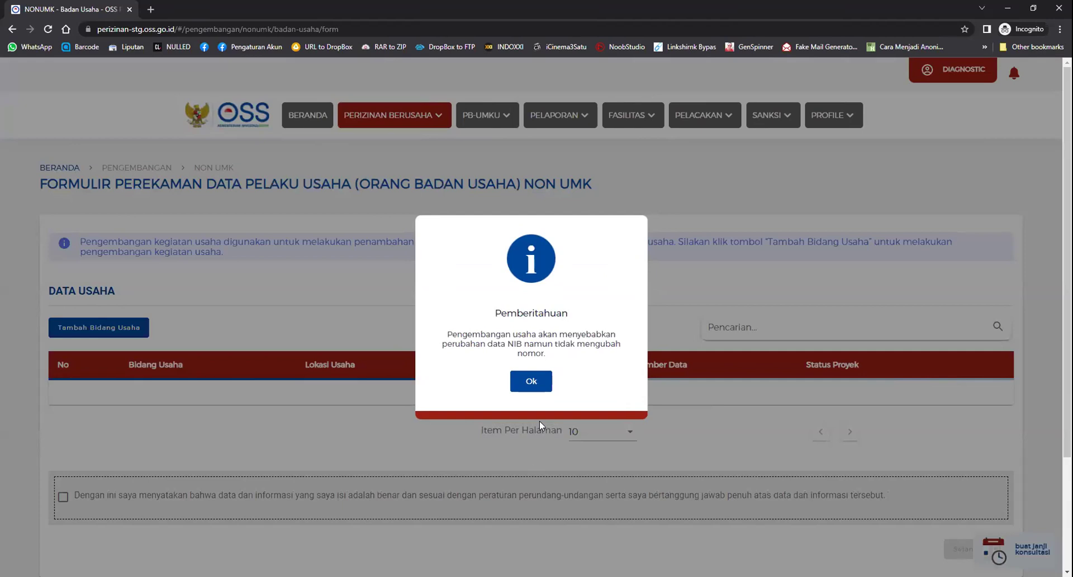
- Acknowledge the notice about NIB data changes and open page 3 of the business list to check the 53201 Aktivitas Kurir project
{"action": "left_click", "coordinate": [531, 380]}
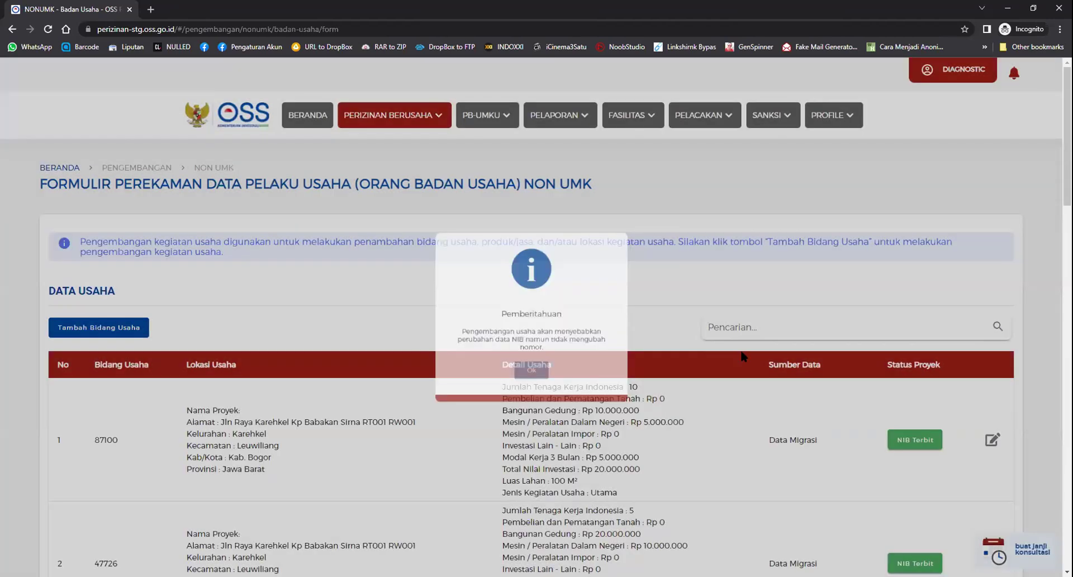
{"action": "scroll", "coordinate": [741, 352], "scroll_direction": "down", "scroll_amount": 6}
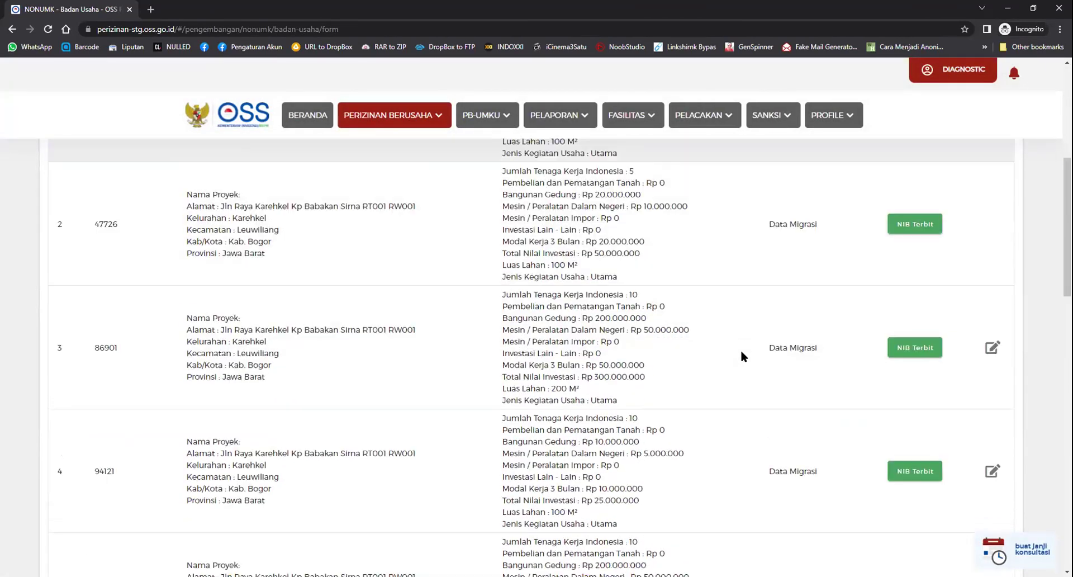
{"action": "scroll", "coordinate": [741, 356], "scroll_direction": "down", "scroll_amount": 18}
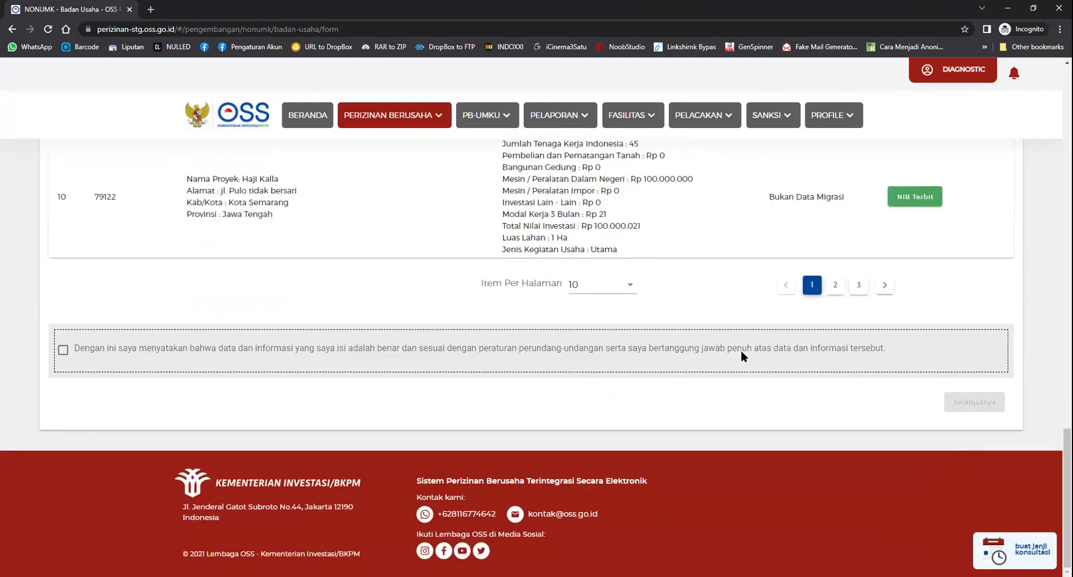
{"action": "left_click", "coordinate": [858, 287]}
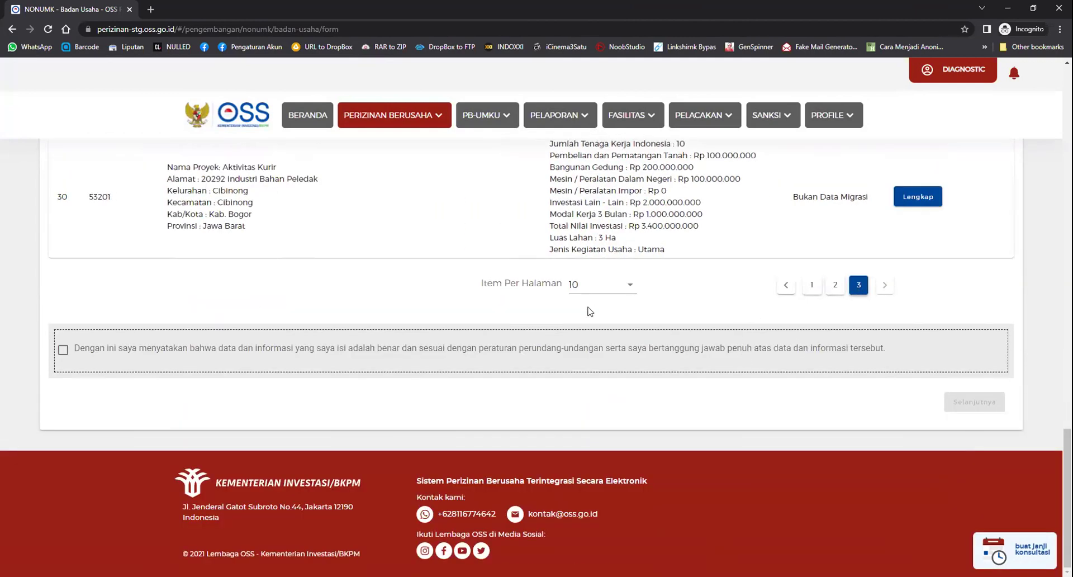
- Accept the responsibility declaration below the business list and continue to the entity's NIB page
{"action": "scroll", "coordinate": [590, 311], "scroll_direction": "up", "scroll_amount": 1}
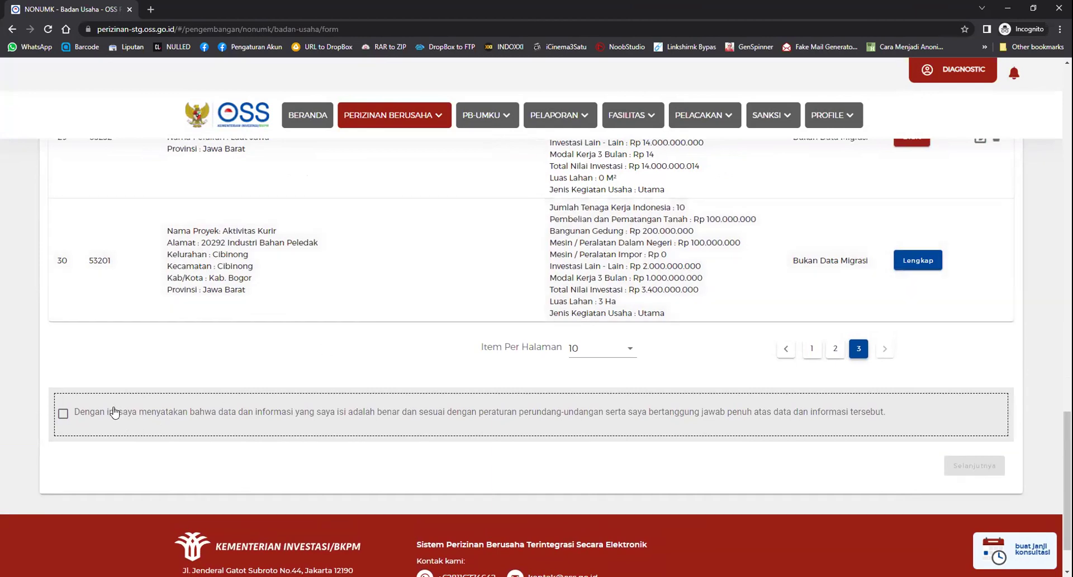
{"action": "left_click", "coordinate": [63, 415]}
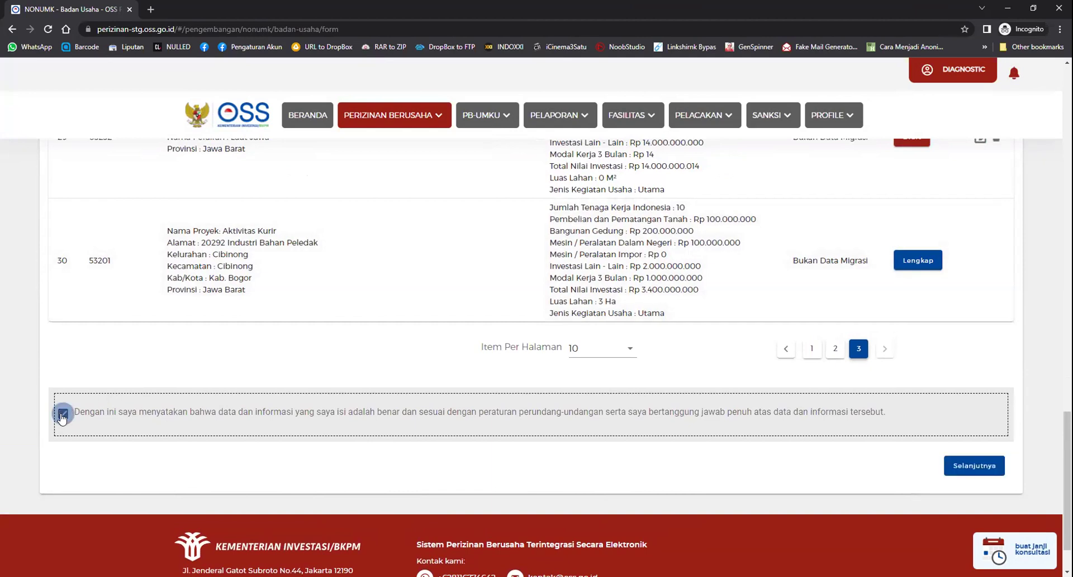
{"action": "left_click", "coordinate": [985, 468]}
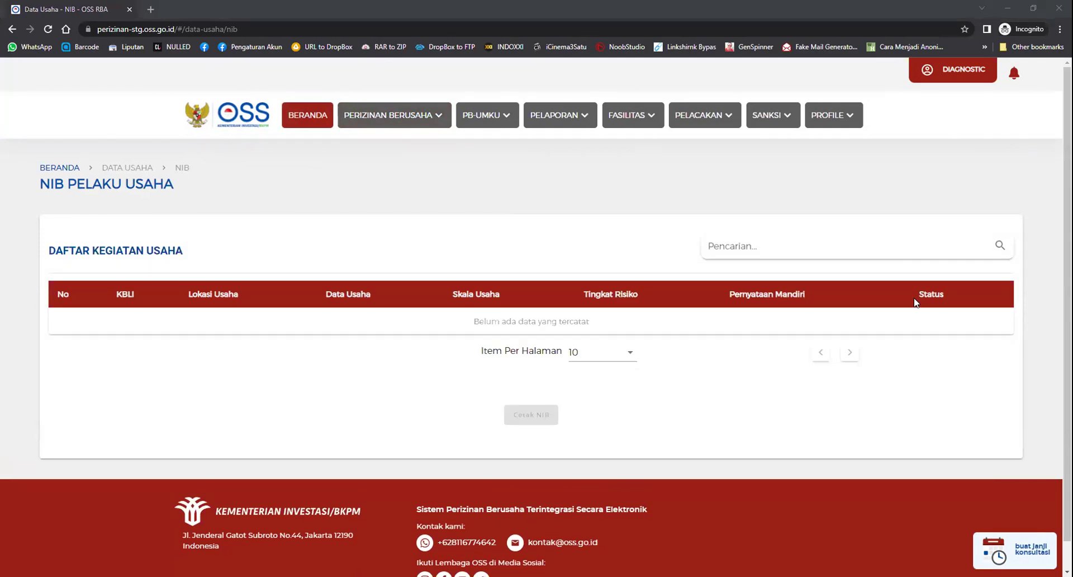
- Search the business activities for 53201, open page 3 of the list and check the entry's PKKPR status
{"action": "left_click", "coordinate": [794, 243]}
{"action": "type", "text": "53201"}
{"action": "left_click", "coordinate": [858, 357]}
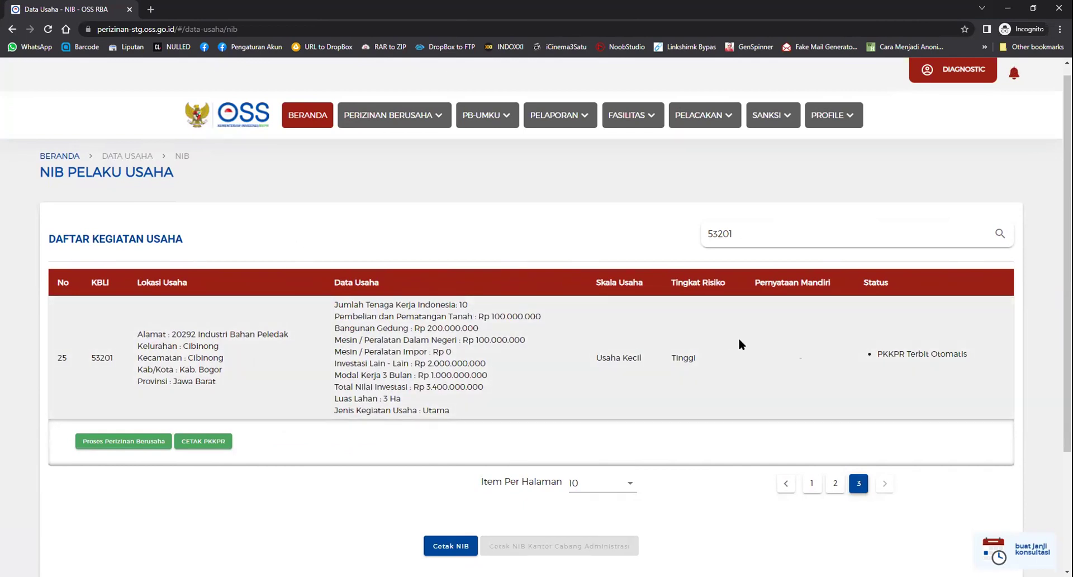
{"action": "double_click", "coordinate": [883, 354]}
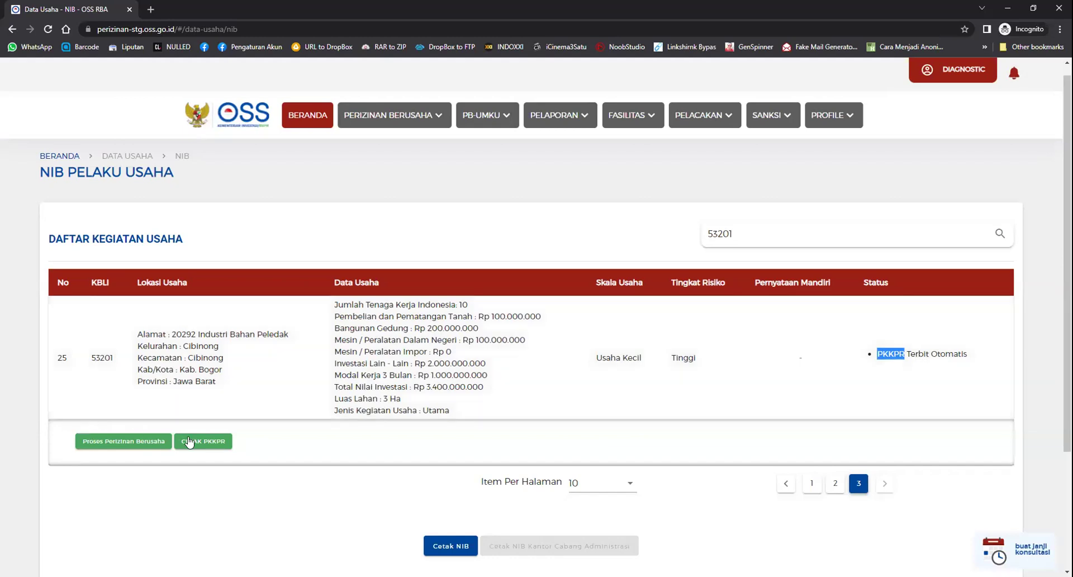
- Open the PKKPR document of activity 53201, review its details and the KBLI table in its appendix, and close it
{"action": "left_click", "coordinate": [214, 444]}
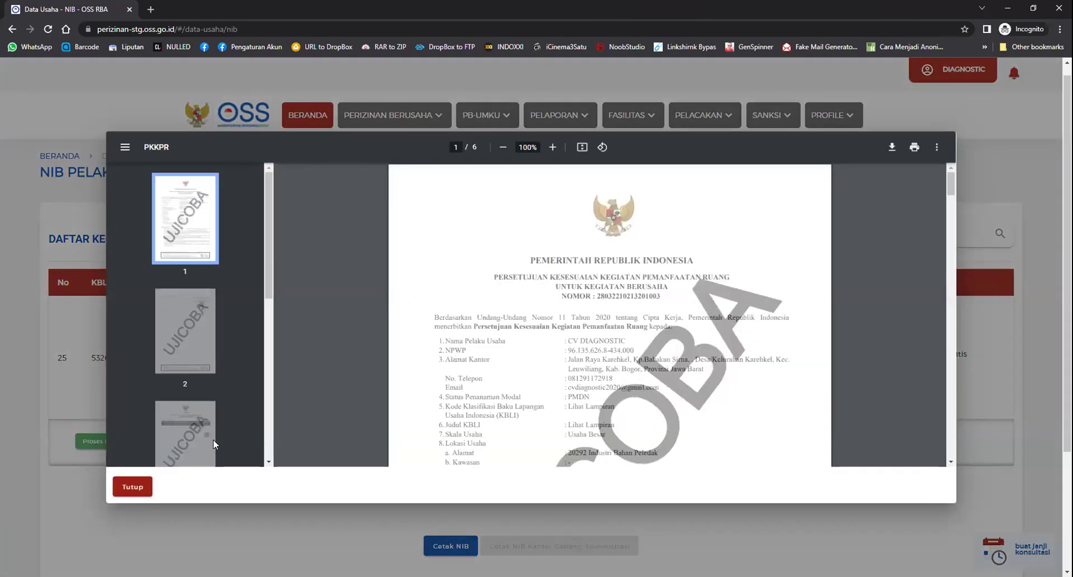
{"action": "scroll", "coordinate": [452, 339], "scroll_direction": "down", "scroll_amount": 1}
{"action": "scroll", "coordinate": [451, 340], "scroll_direction": "down", "scroll_amount": 1}
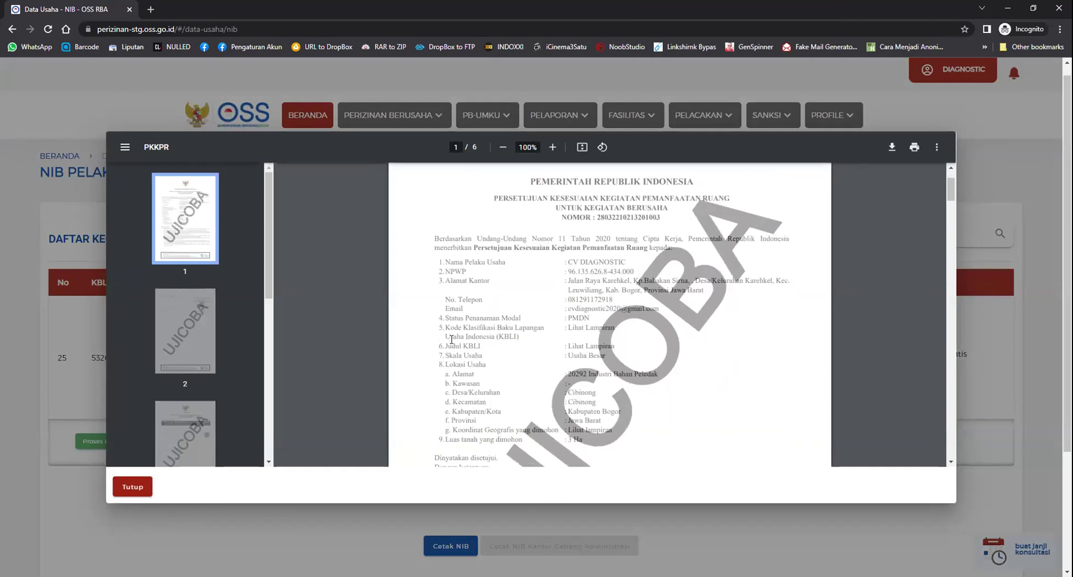
{"action": "scroll", "coordinate": [451, 340], "scroll_direction": "down", "scroll_amount": 4}
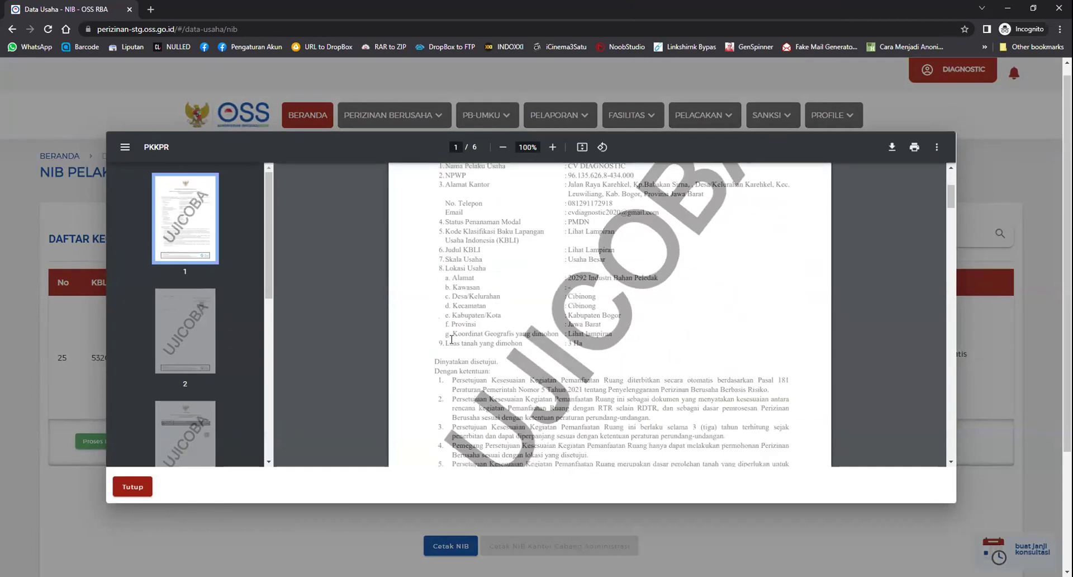
{"action": "scroll", "coordinate": [451, 339], "scroll_direction": "down", "scroll_amount": 7}
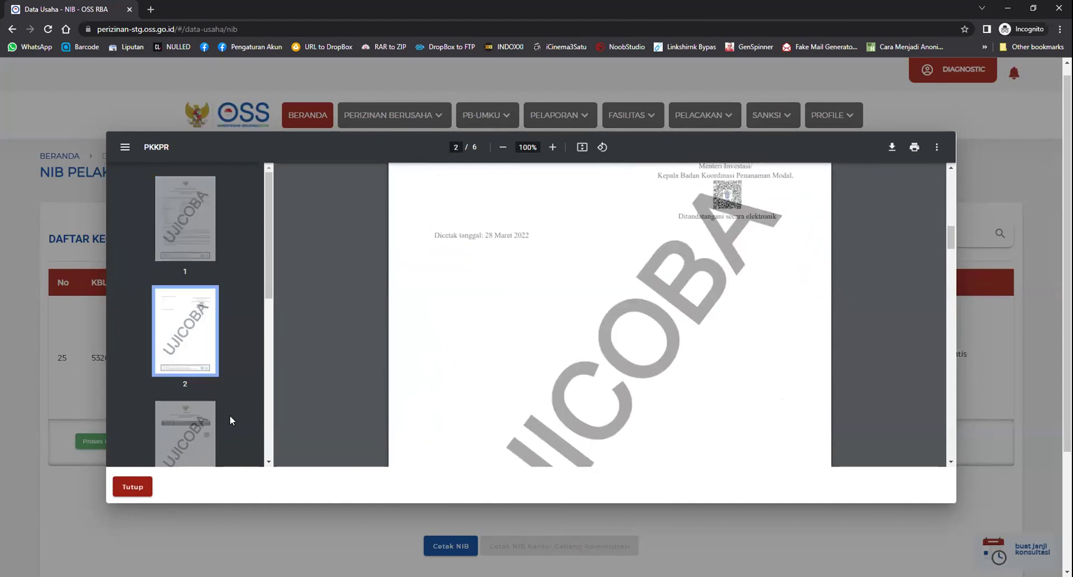
{"action": "scroll", "coordinate": [491, 376], "scroll_direction": "down", "scroll_amount": 10}
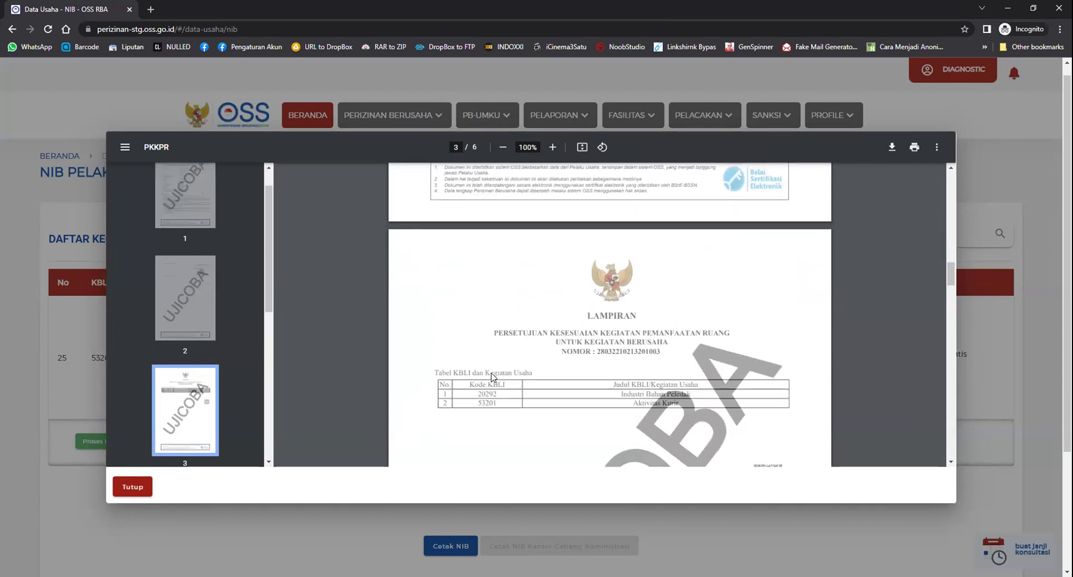
{"action": "scroll", "coordinate": [491, 376], "scroll_direction": "down", "scroll_amount": 2}
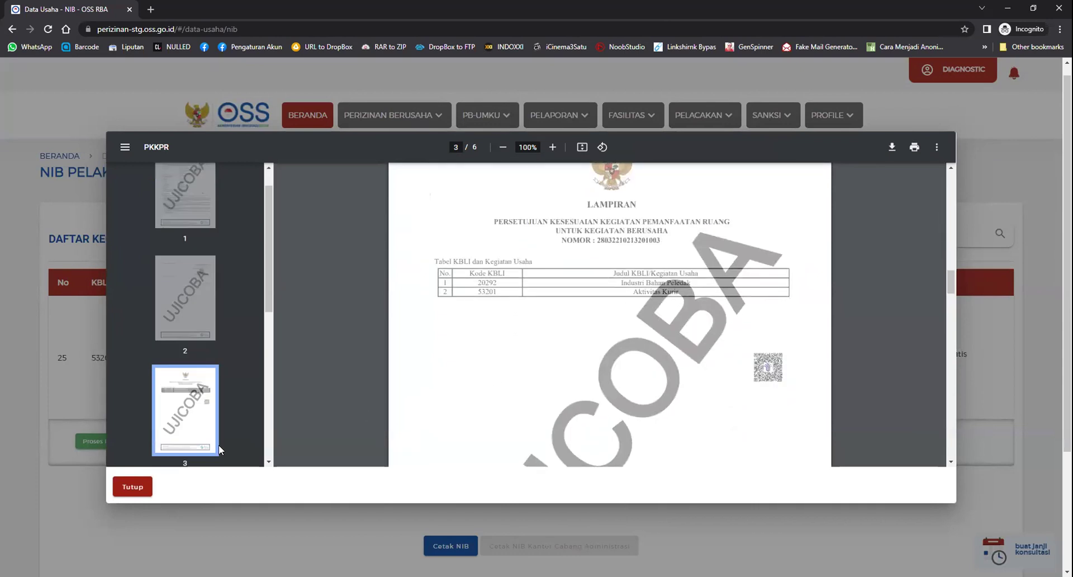
{"action": "left_click", "coordinate": [132, 486]}
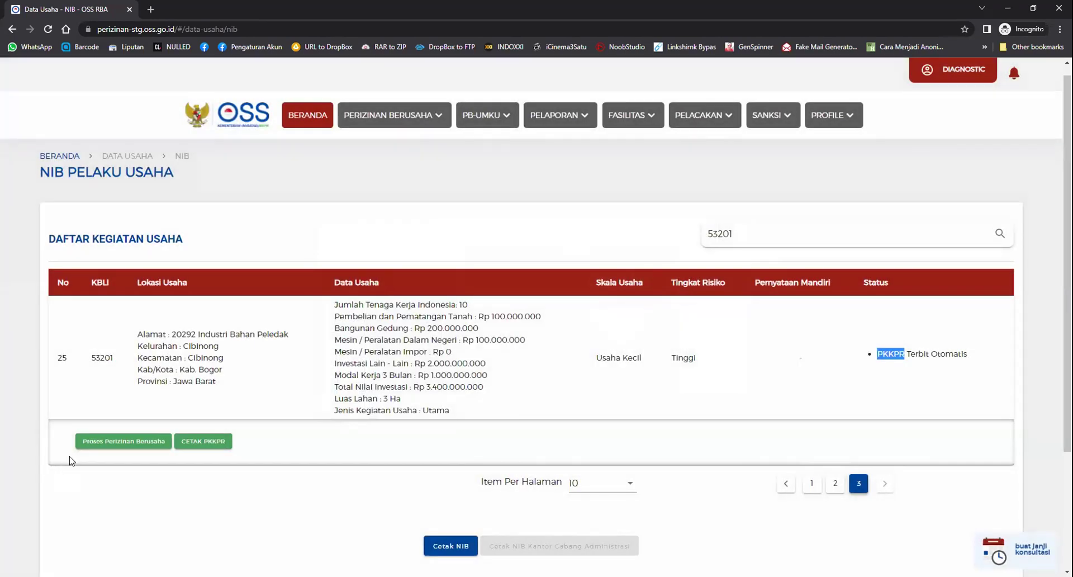
- Start the licensing process for KBLI 53201, review the document types offered under Sudah, and complete the environmental approval question
{"action": "left_click", "coordinate": [111, 447]}
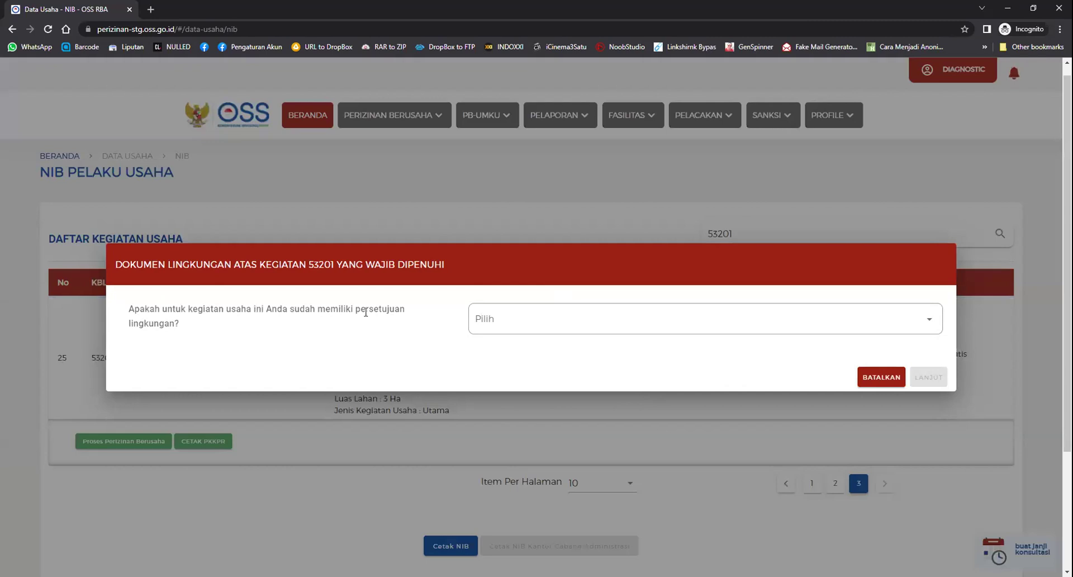
{"action": "left_click", "coordinate": [502, 319]}
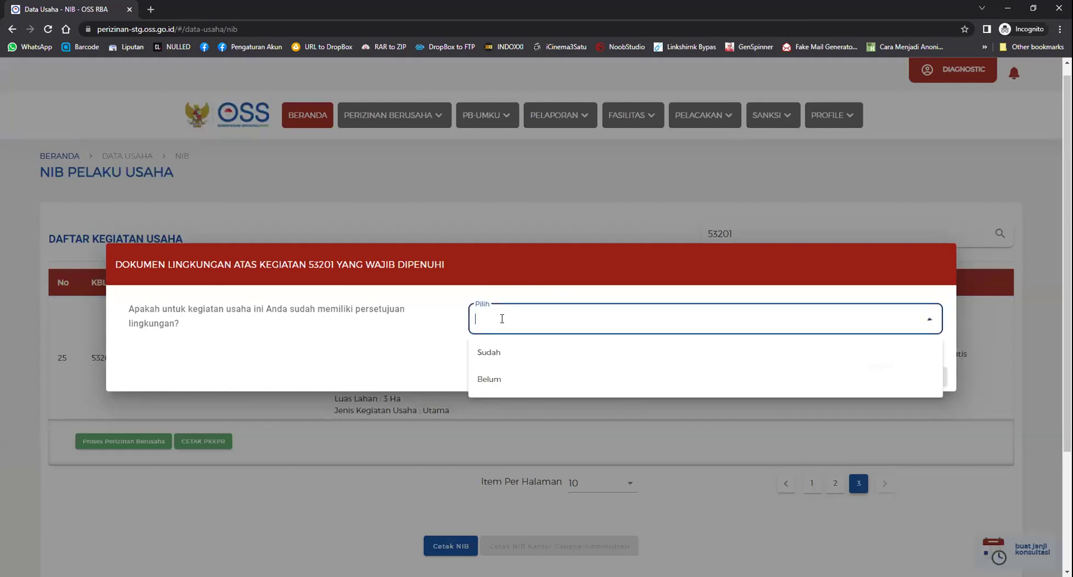
{"action": "left_click", "coordinate": [485, 361]}
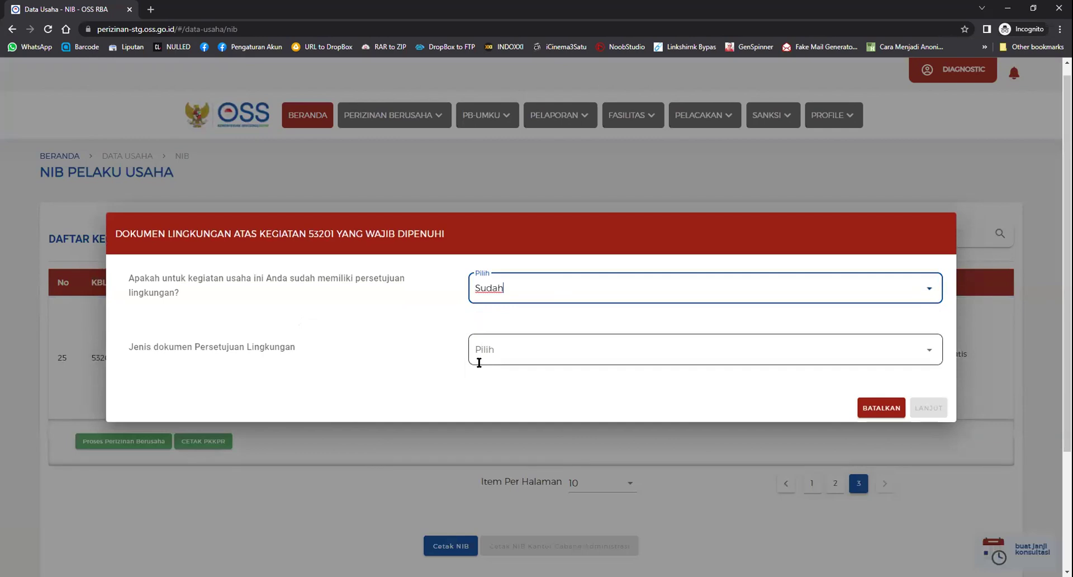
{"action": "left_click", "coordinate": [508, 349]}
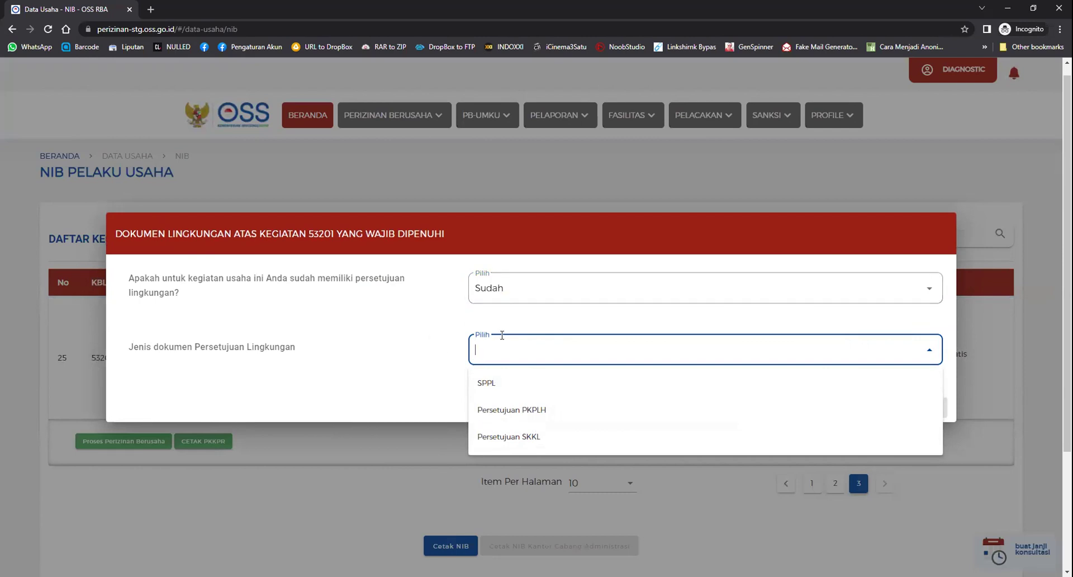
{"action": "left_click", "coordinate": [517, 291]}
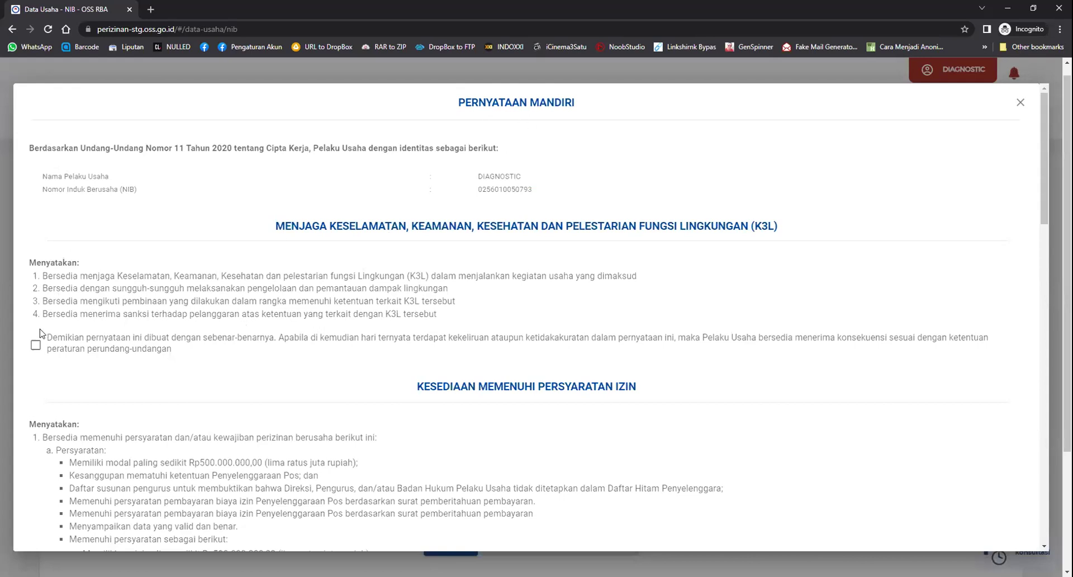
- Accept the K3L, permit requirement and SPPL statements in the Pernyataan Mandiri, and continue
{"action": "scroll", "coordinate": [41, 334], "scroll_direction": "down", "scroll_amount": 1}
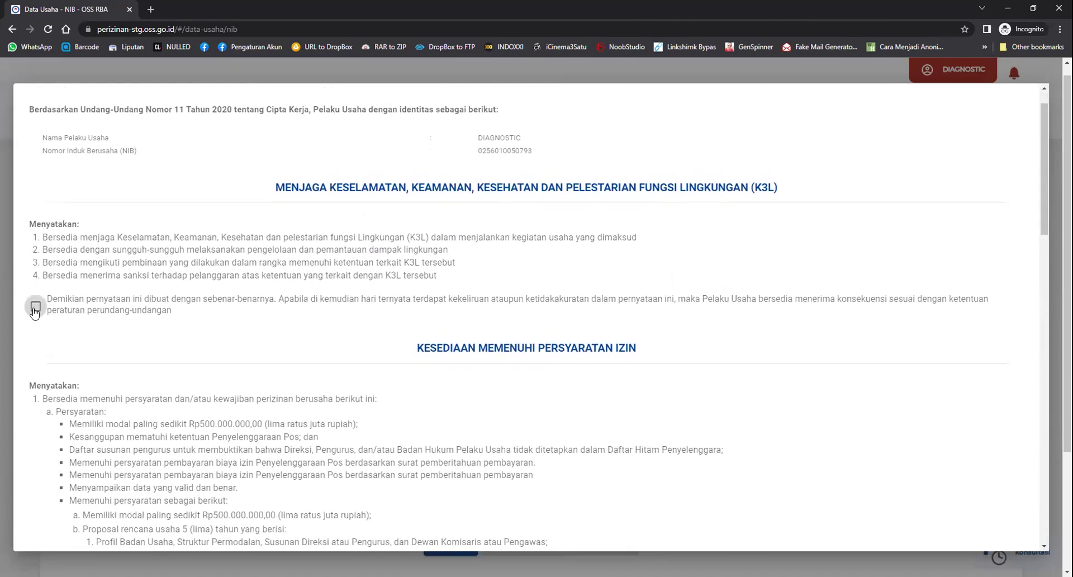
{"action": "left_click", "coordinate": [35, 307]}
{"action": "scroll", "coordinate": [34, 313], "scroll_direction": "down", "scroll_amount": 6}
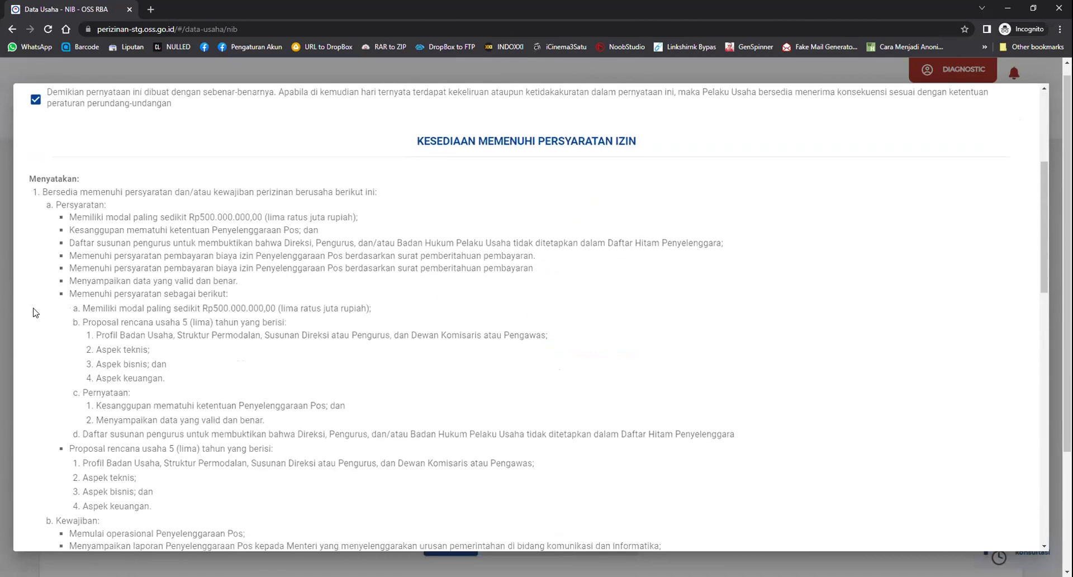
{"action": "scroll", "coordinate": [34, 312], "scroll_direction": "down", "scroll_amount": 7}
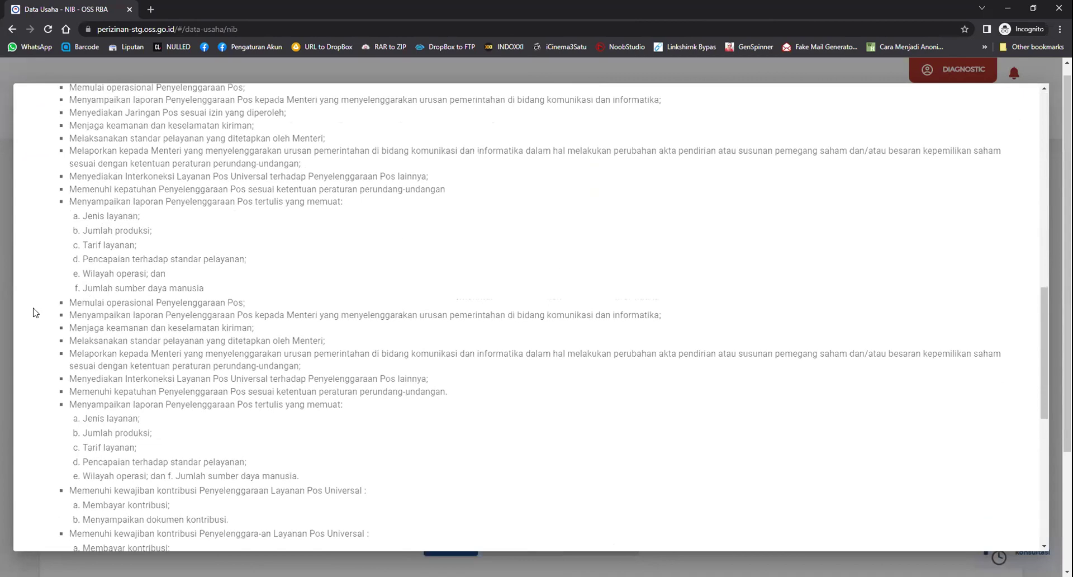
{"action": "left_click", "coordinate": [35, 372]}
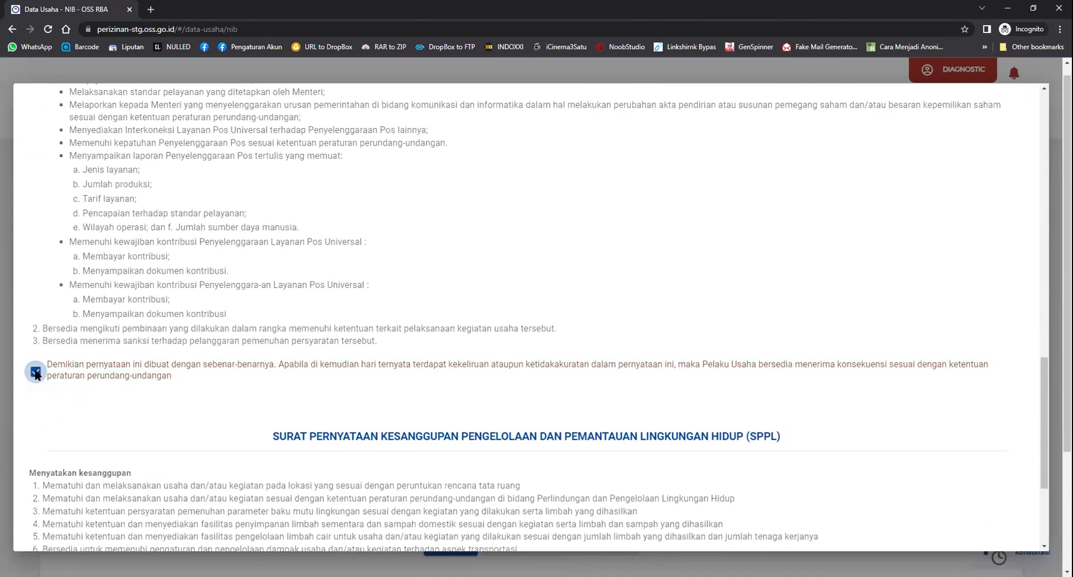
{"action": "scroll", "coordinate": [35, 372], "scroll_direction": "down", "scroll_amount": 1}
{"action": "scroll", "coordinate": [34, 402], "scroll_direction": "down", "scroll_amount": 3}
{"action": "left_click", "coordinate": [35, 457]}
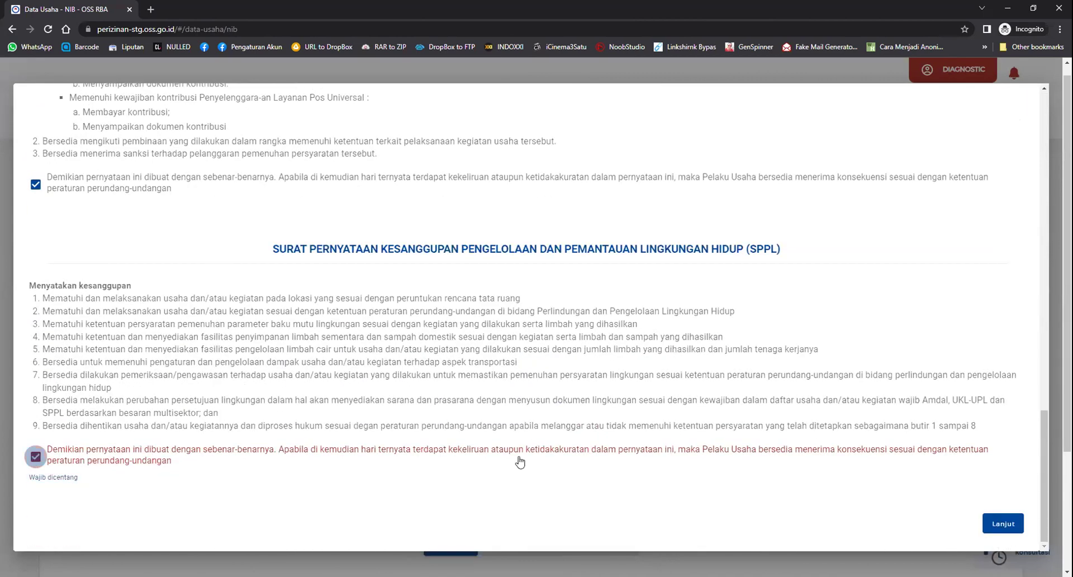
{"action": "left_click", "coordinate": [1002, 524]}
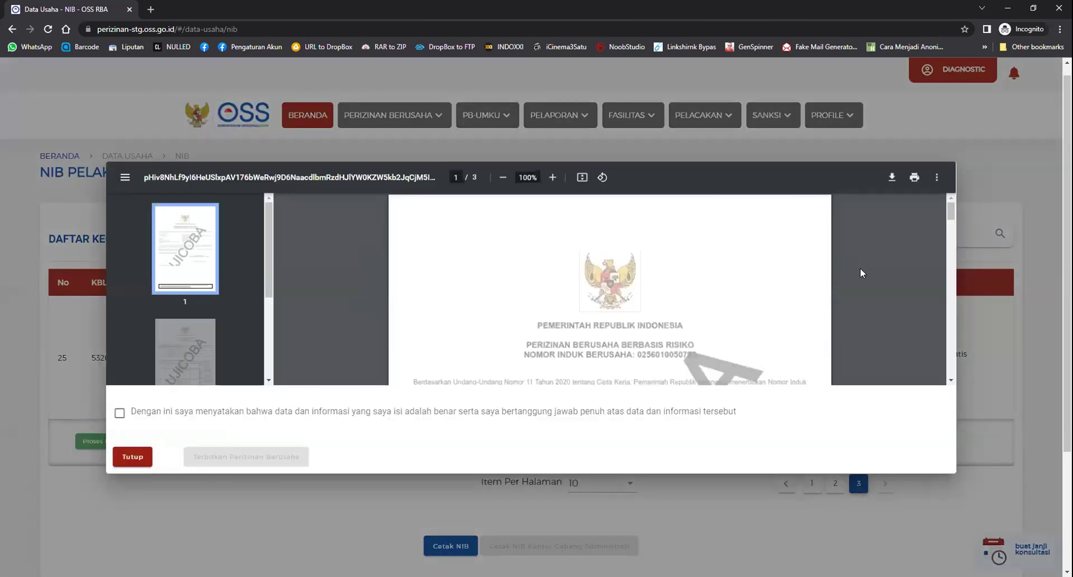
- Examine the draft risk-based licence document, including the business activity tables in its appendix, for the 53201 Aktivitas Kurir entry
{"action": "scroll", "coordinate": [761, 309], "scroll_direction": "down", "scroll_amount": 5}
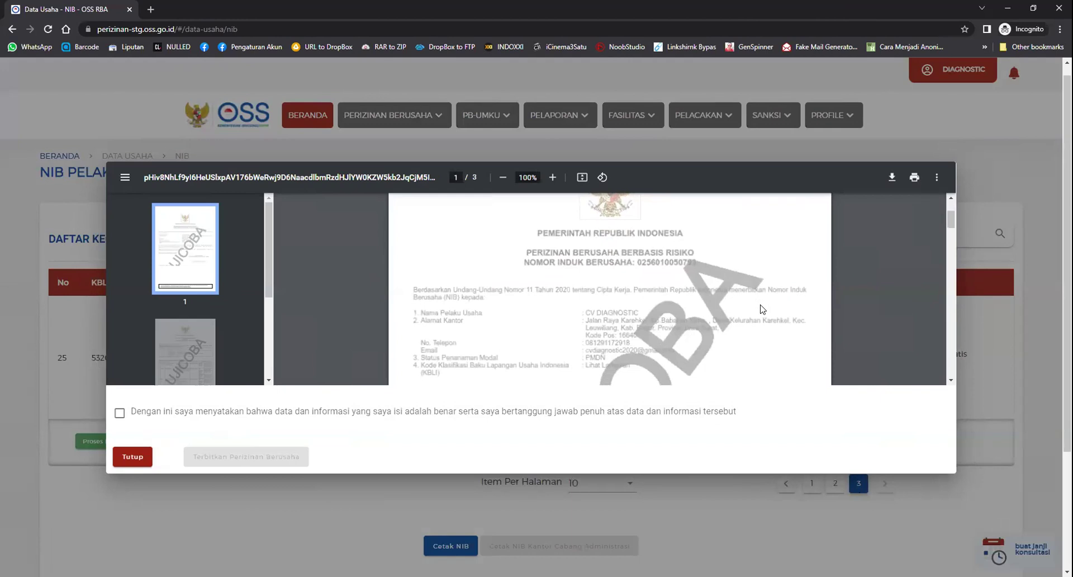
{"action": "scroll", "coordinate": [762, 309], "scroll_direction": "down", "scroll_amount": 8}
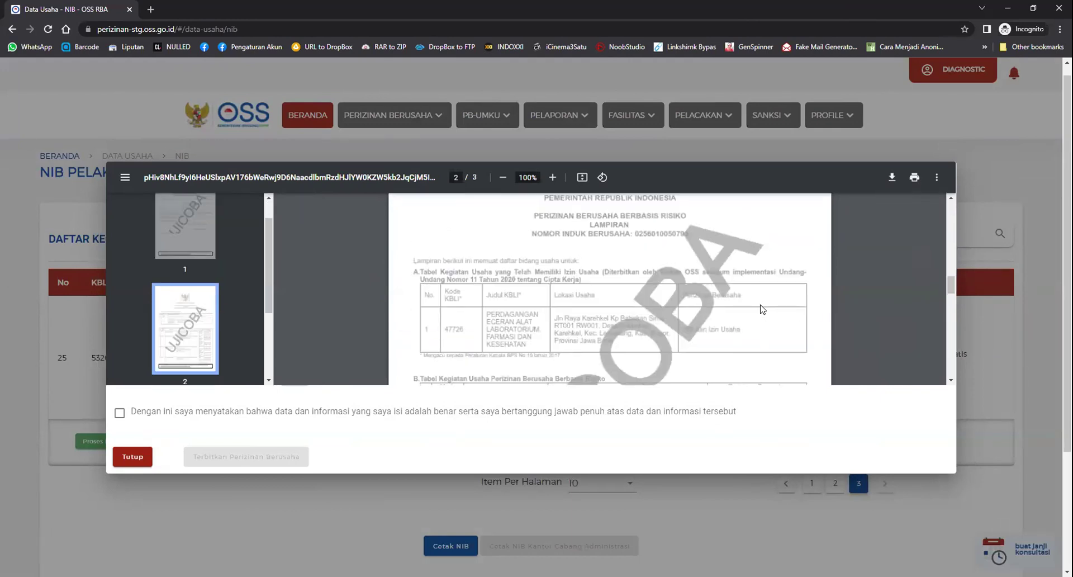
{"action": "scroll", "coordinate": [762, 309], "scroll_direction": "up", "scroll_amount": 2}
{"action": "scroll", "coordinate": [761, 309], "scroll_direction": "down", "scroll_amount": 3}
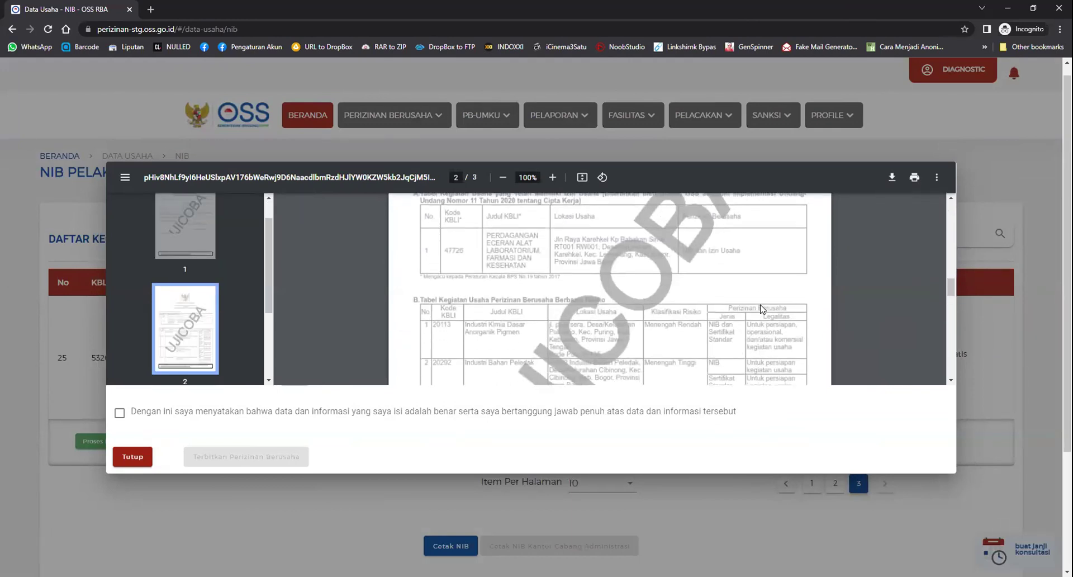
{"action": "scroll", "coordinate": [761, 309], "scroll_direction": "down", "scroll_amount": 10}
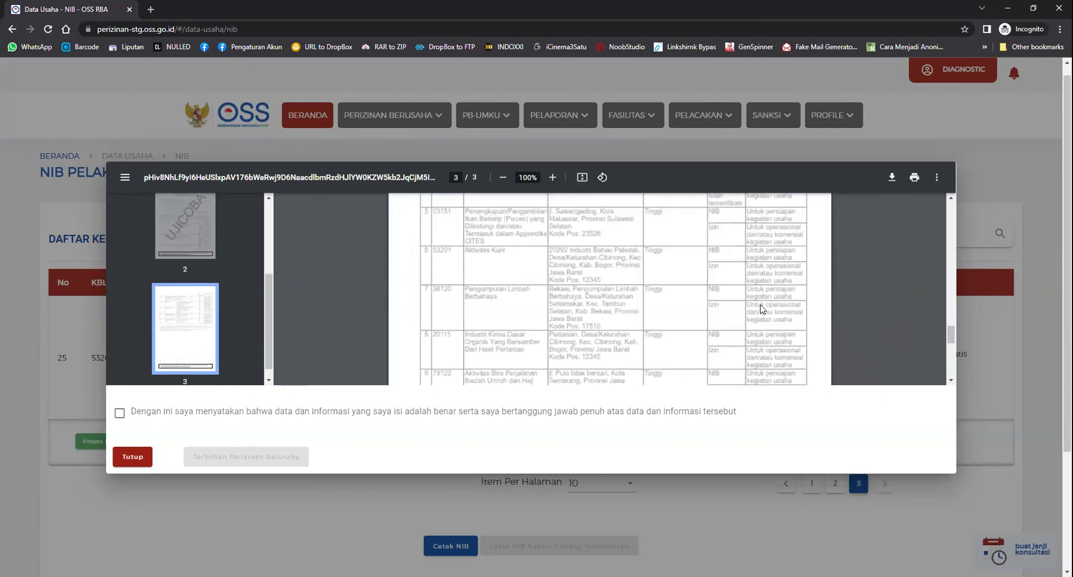
{"action": "scroll", "coordinate": [761, 309], "scroll_direction": "down", "scroll_amount": 2}
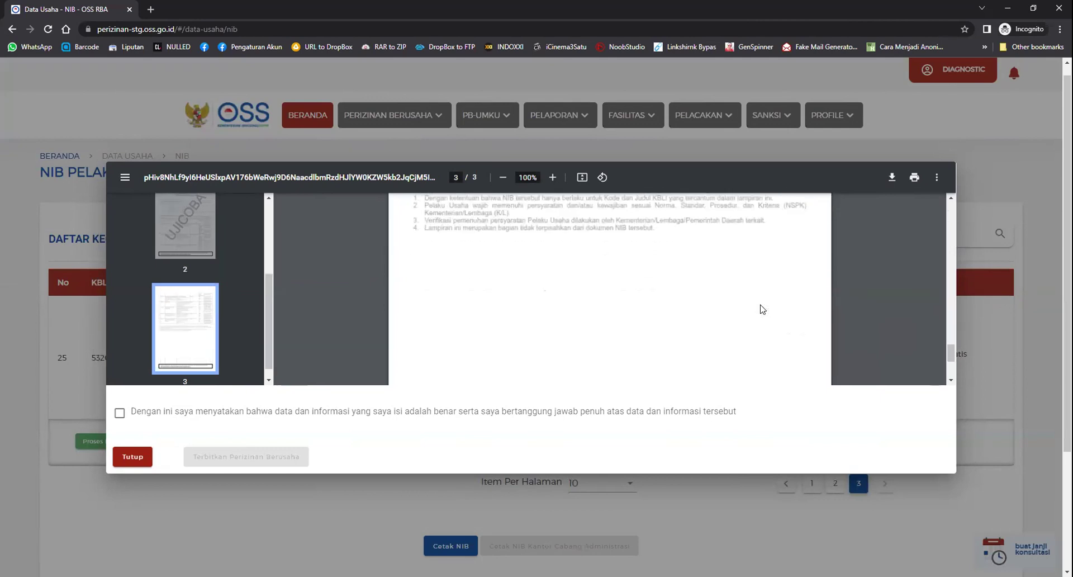
{"action": "scroll", "coordinate": [762, 309], "scroll_direction": "up", "scroll_amount": 3}
{"action": "scroll", "coordinate": [762, 309], "scroll_direction": "up", "scroll_amount": 1}
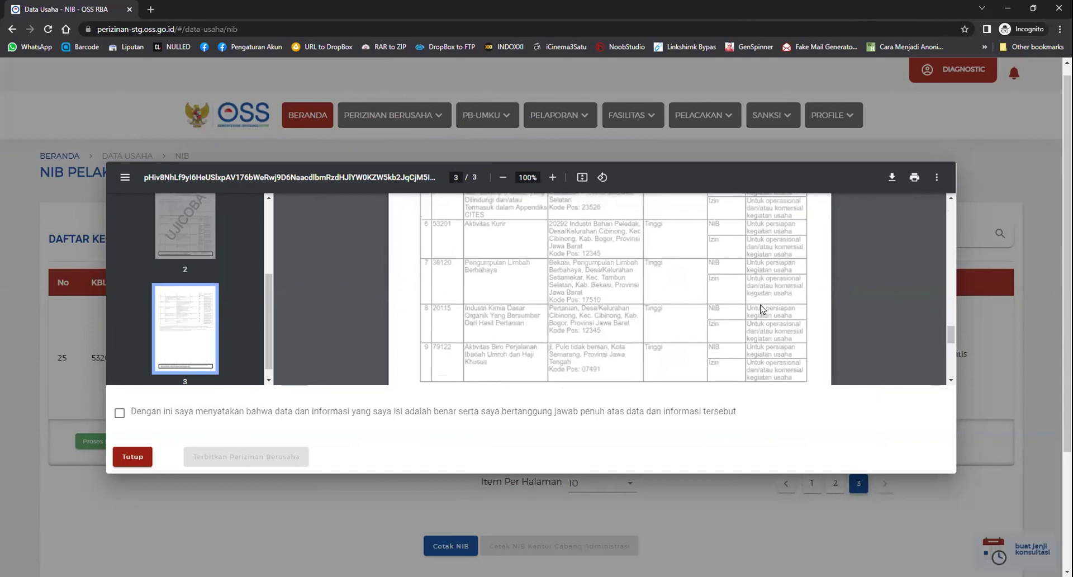
- Search the page for 53201 and look back through the activity table in the draft licence's appendix
{"action": "key", "text": "ctrl+f"}
{"action": "type", "text": "53201"}
{"action": "key", "text": "Return"}
{"action": "key", "text": "Return"}
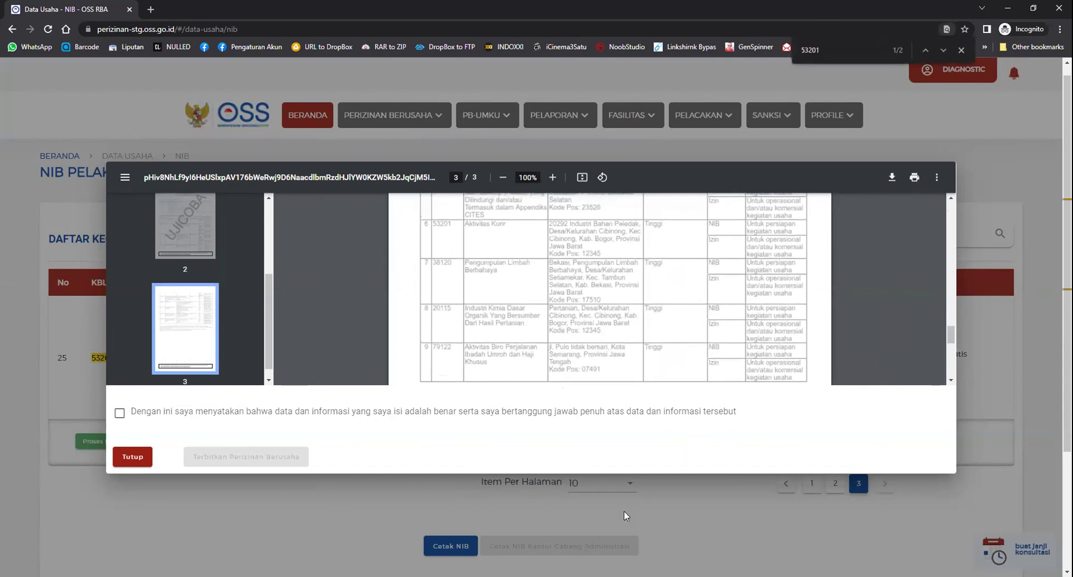
{"action": "scroll", "coordinate": [617, 296], "scroll_direction": "up", "scroll_amount": 1}
{"action": "scroll", "coordinate": [618, 296], "scroll_direction": "up", "scroll_amount": 6}
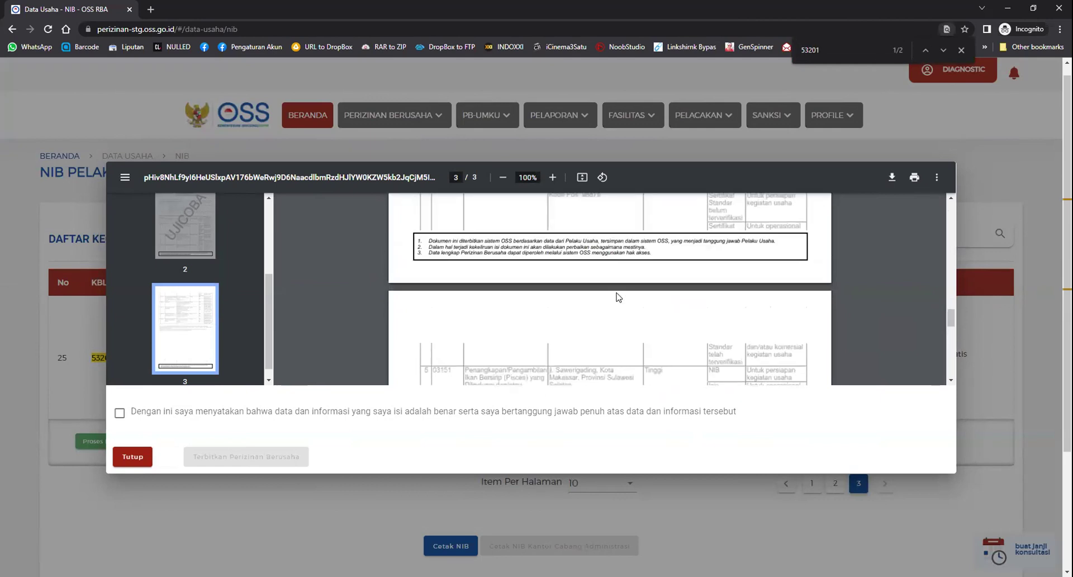
- Accept the declaration that the data and information are correct, and issue the business licence for KBLI 53201
{"action": "scroll", "coordinate": [618, 296], "scroll_direction": "up", "scroll_amount": 3}
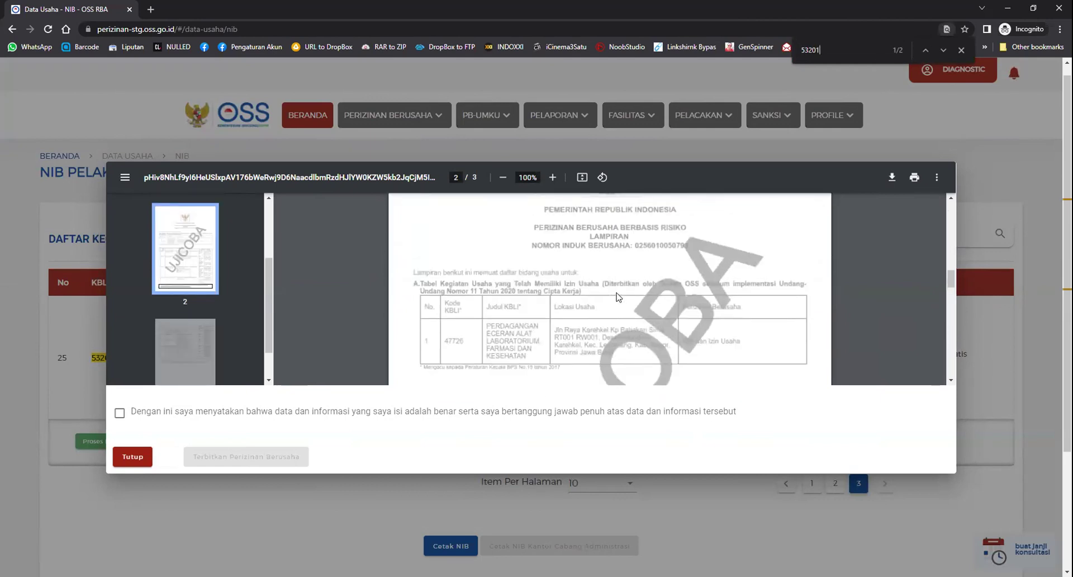
{"action": "scroll", "coordinate": [617, 297], "scroll_direction": "down", "scroll_amount": 8}
{"action": "scroll", "coordinate": [618, 296], "scroll_direction": "down", "scroll_amount": 4}
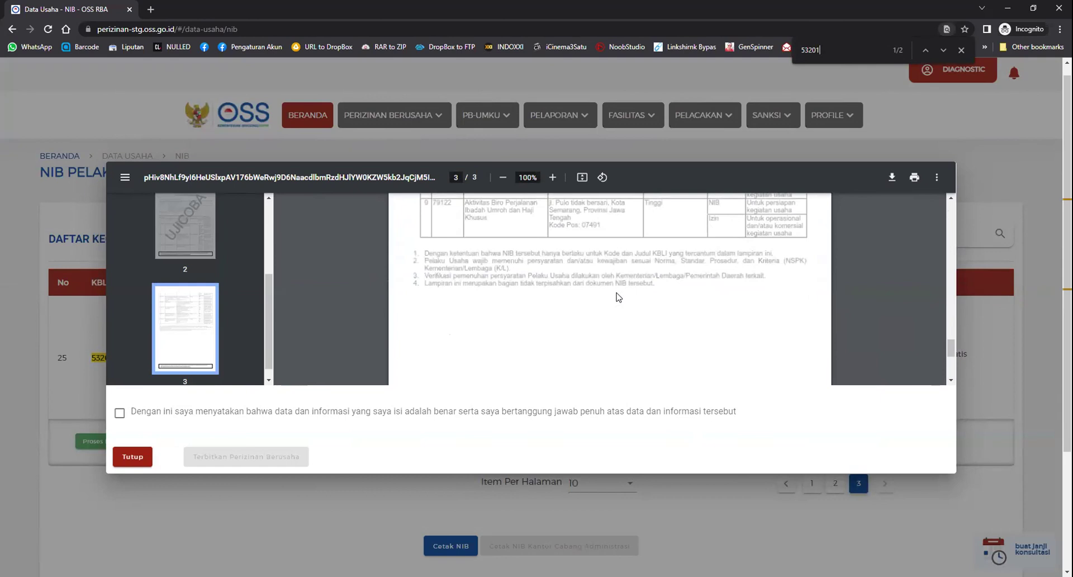
{"action": "left_click", "coordinate": [119, 413]}
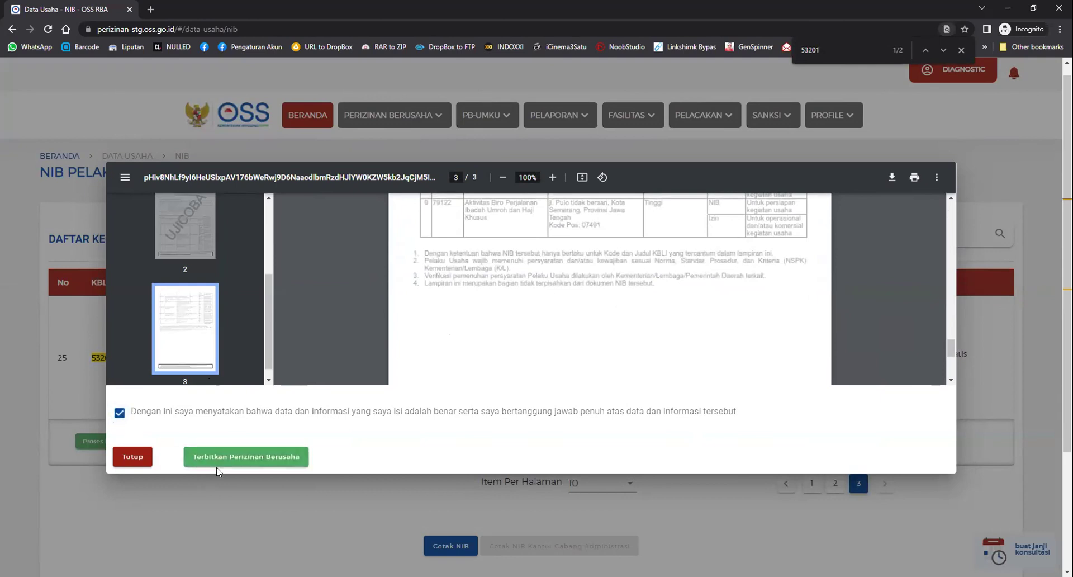
{"action": "left_click", "coordinate": [225, 460]}
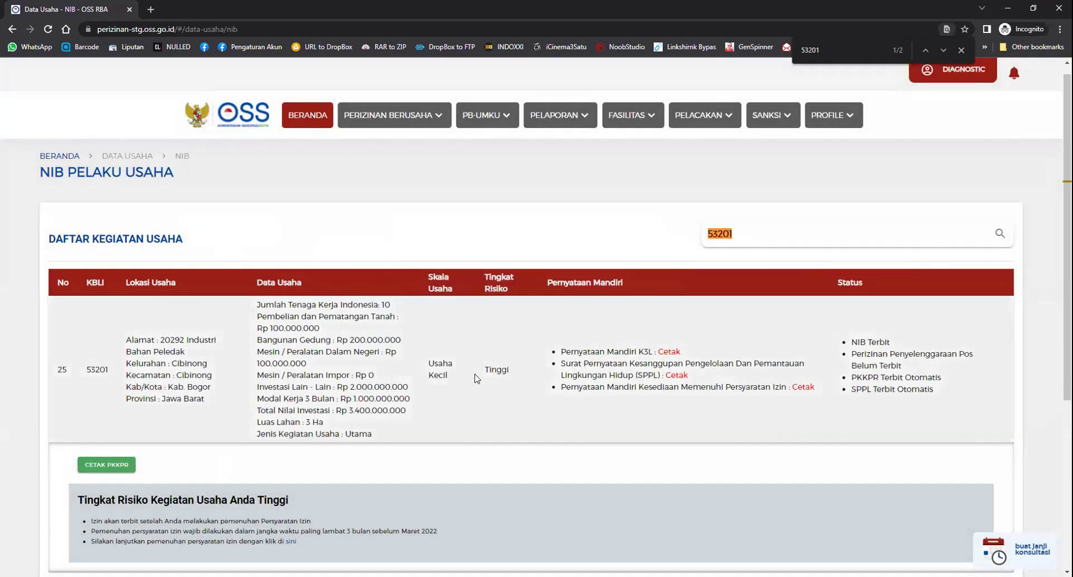
- Open the printable NIB document and examine the business activity tables in its appendix for the 53201 entry
{"action": "scroll", "coordinate": [477, 376], "scroll_direction": "down", "scroll_amount": 3}
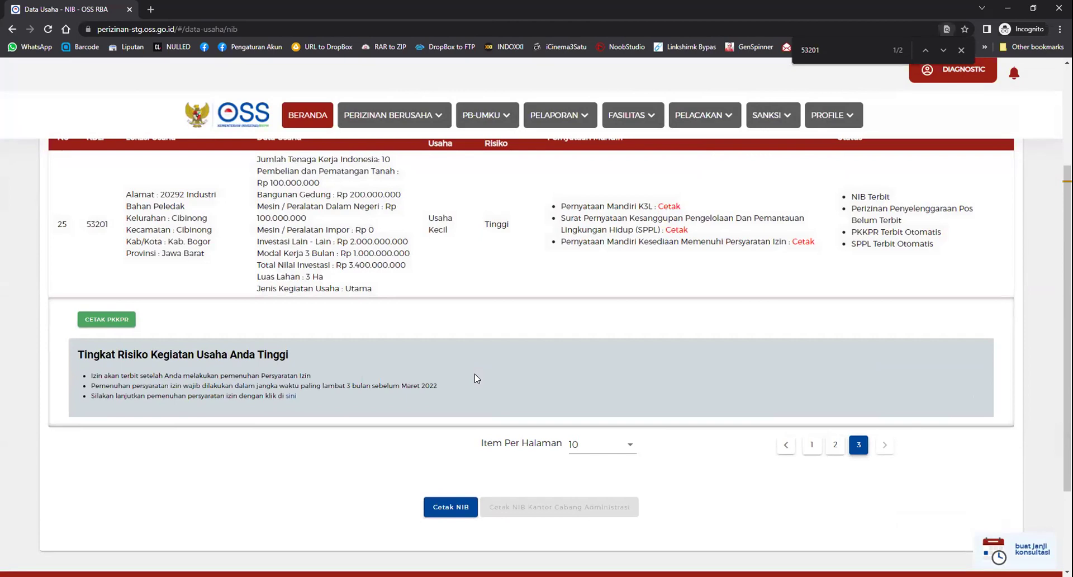
{"action": "scroll", "coordinate": [474, 374], "scroll_direction": "down", "scroll_amount": 1}
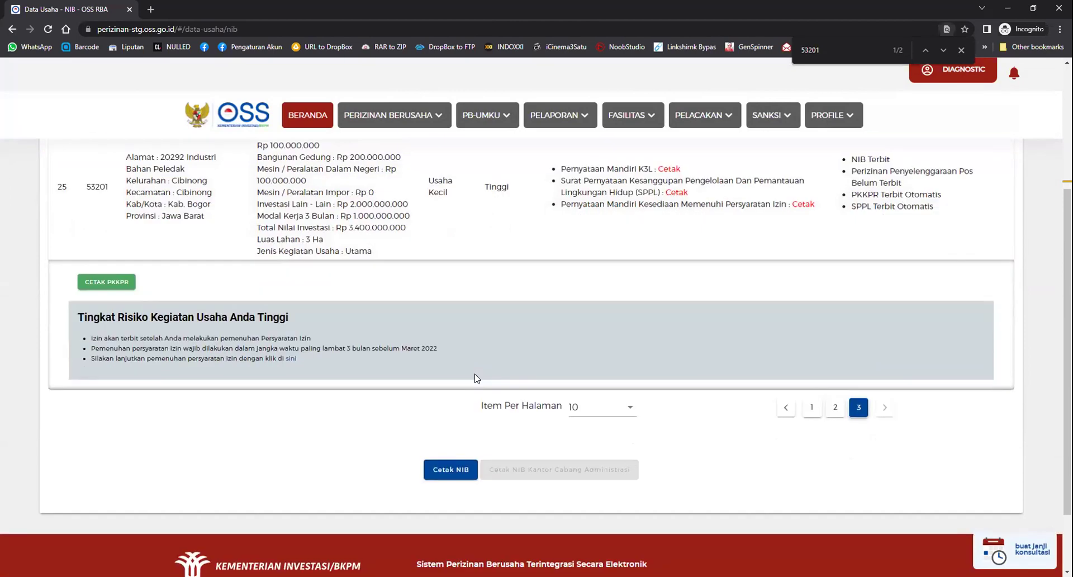
{"action": "left_click", "coordinate": [436, 471]}
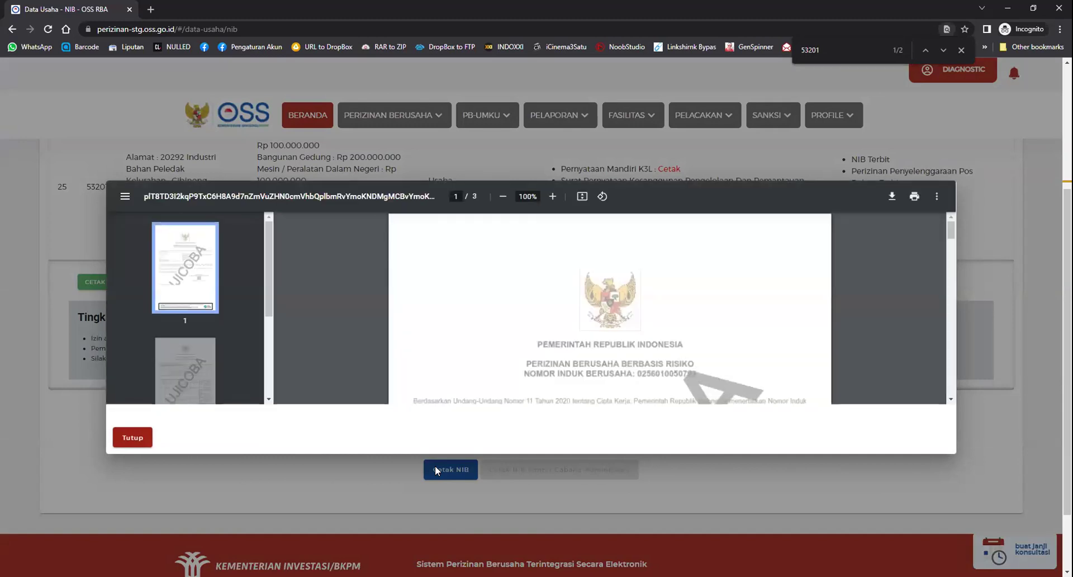
{"action": "scroll", "coordinate": [472, 344], "scroll_direction": "down", "scroll_amount": 10}
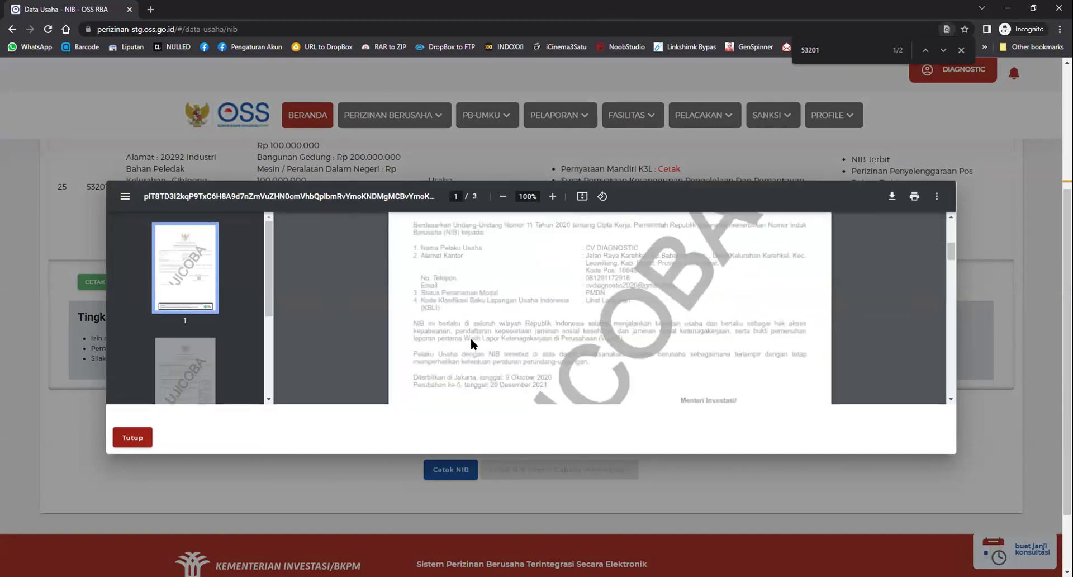
{"action": "scroll", "coordinate": [471, 343], "scroll_direction": "down", "scroll_amount": 8}
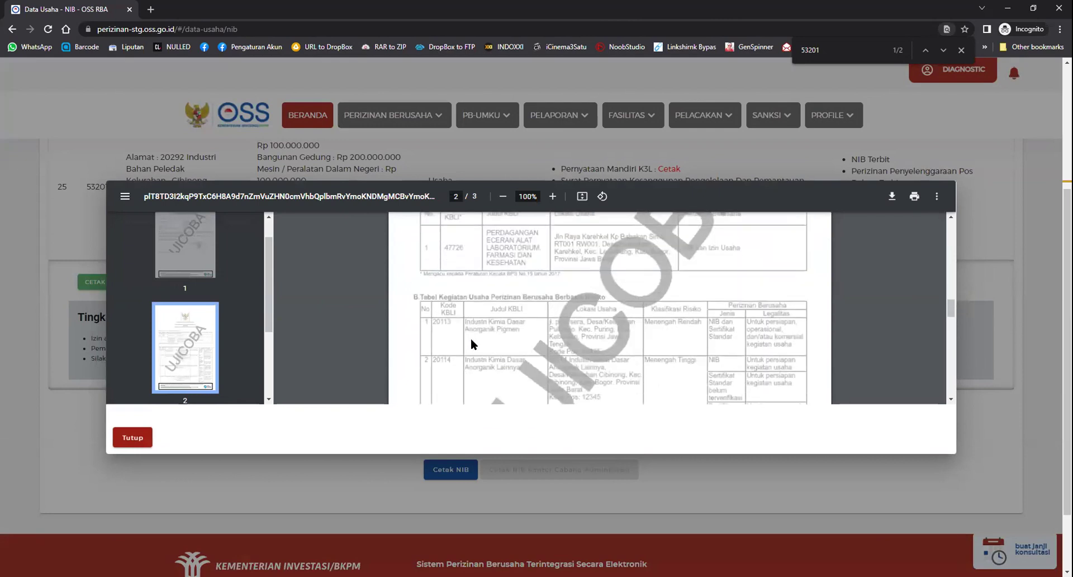
{"action": "scroll", "coordinate": [472, 344], "scroll_direction": "down", "scroll_amount": 8}
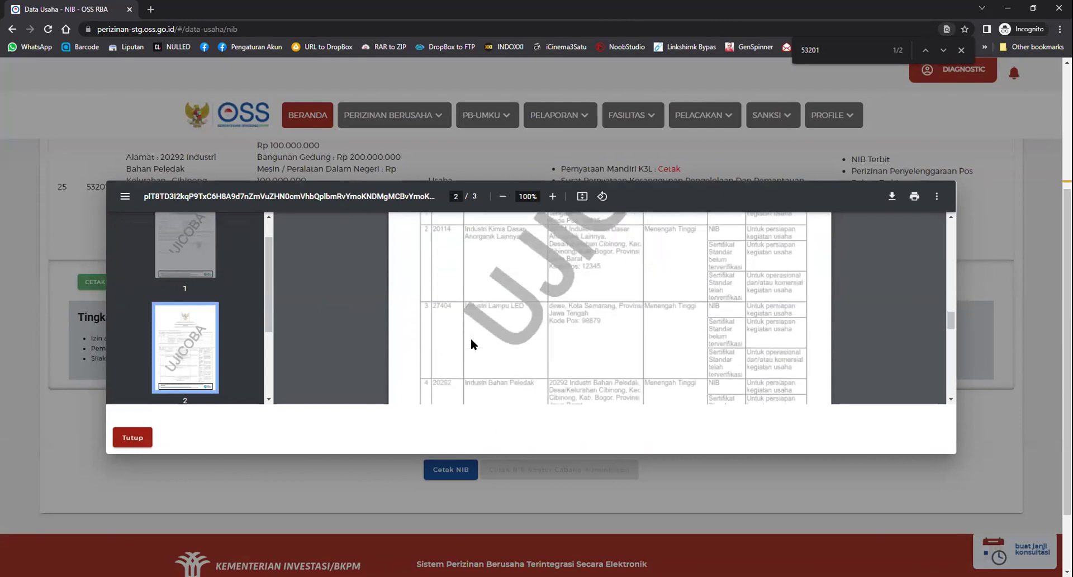